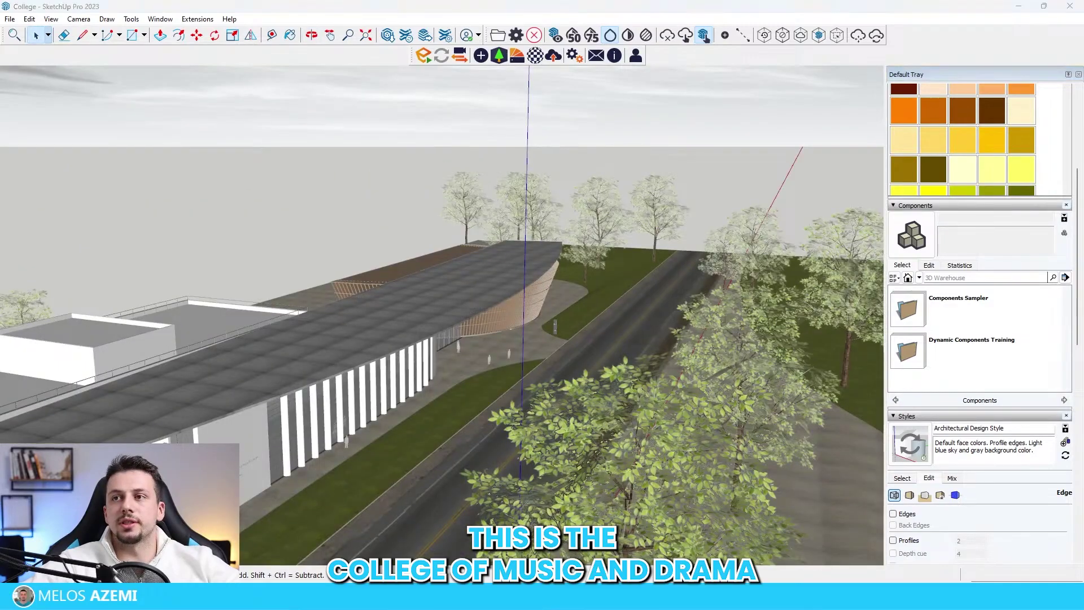
{"action": "middle_click_drag", "start_coordinate": [406, 515], "coordinate": [372, 237]}
{"action": "scroll", "coordinate": [520, 300], "scroll_direction": "up", "scroll_amount": 3}
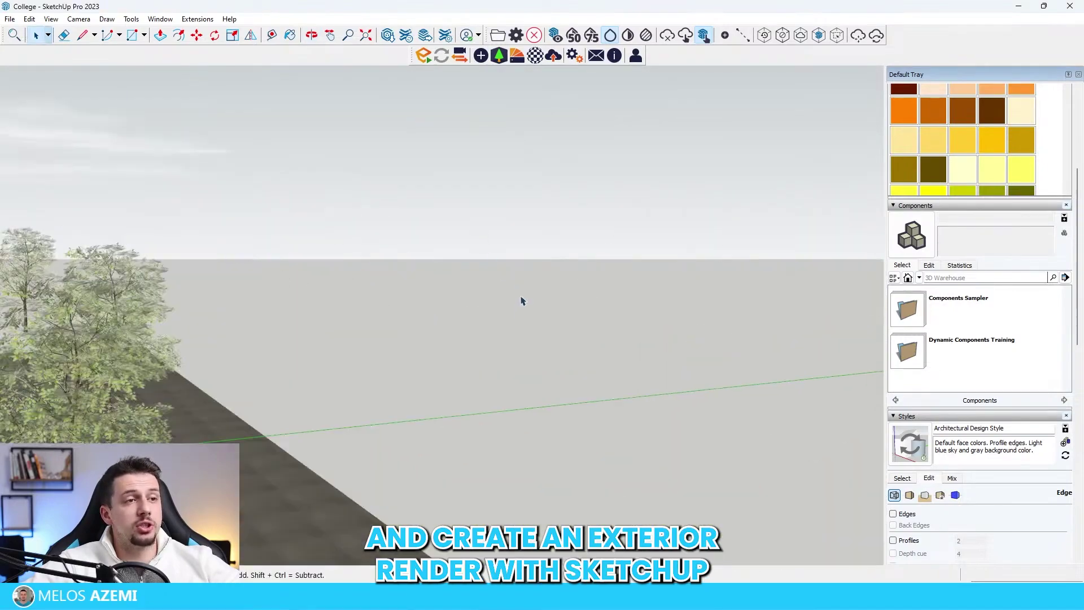
{"action": "scroll", "coordinate": [533, 287], "scroll_direction": "down", "scroll_amount": 2}
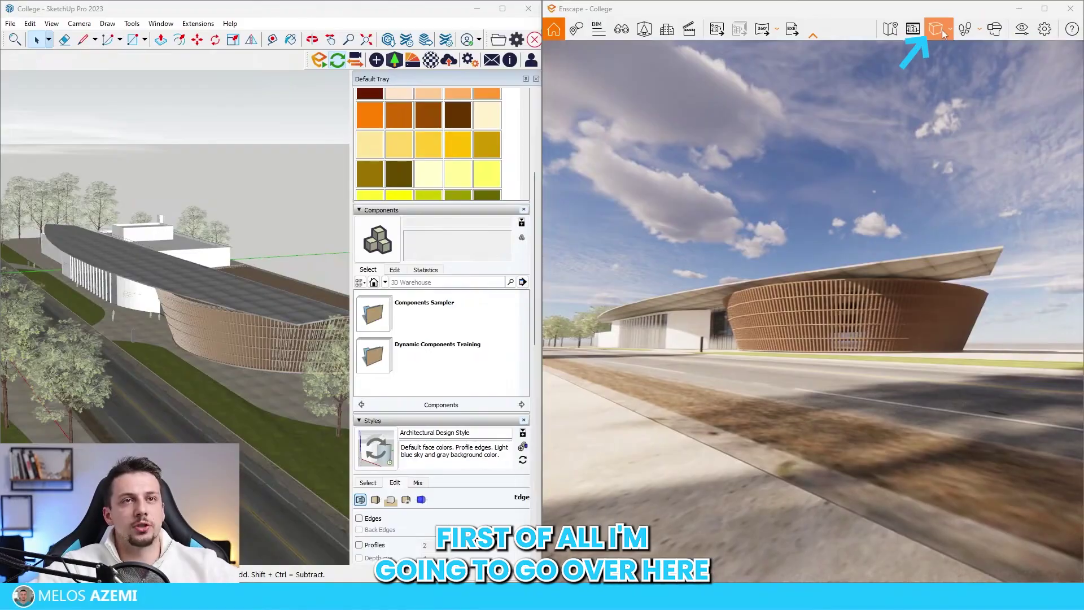
Step: Switch the Enscape render view to Two-Point projection
{"action": "left_click", "coordinate": [944, 35]}
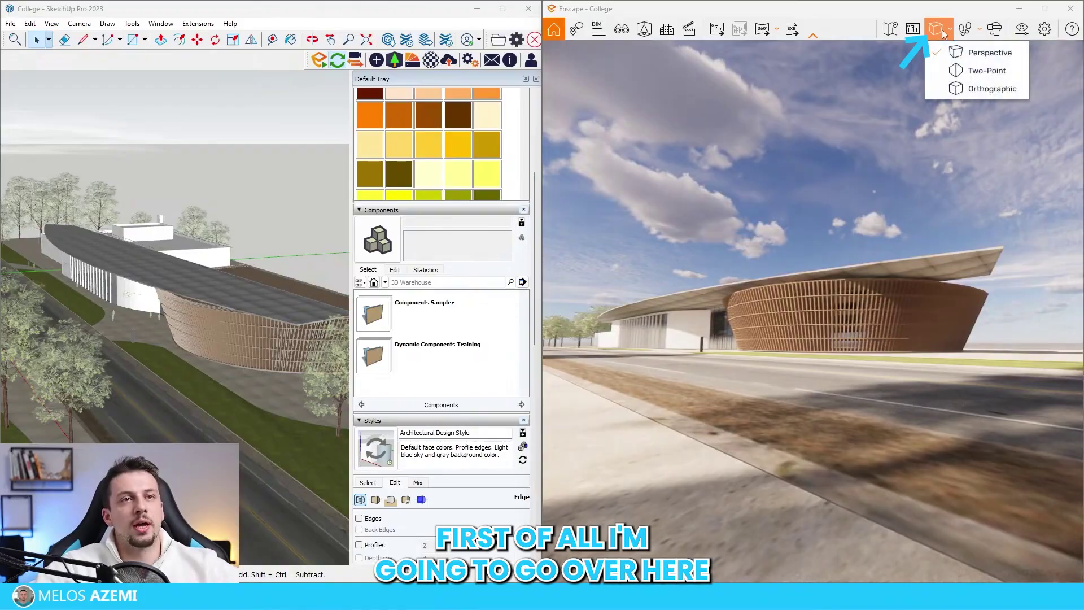
{"action": "left_click", "coordinate": [987, 71]}
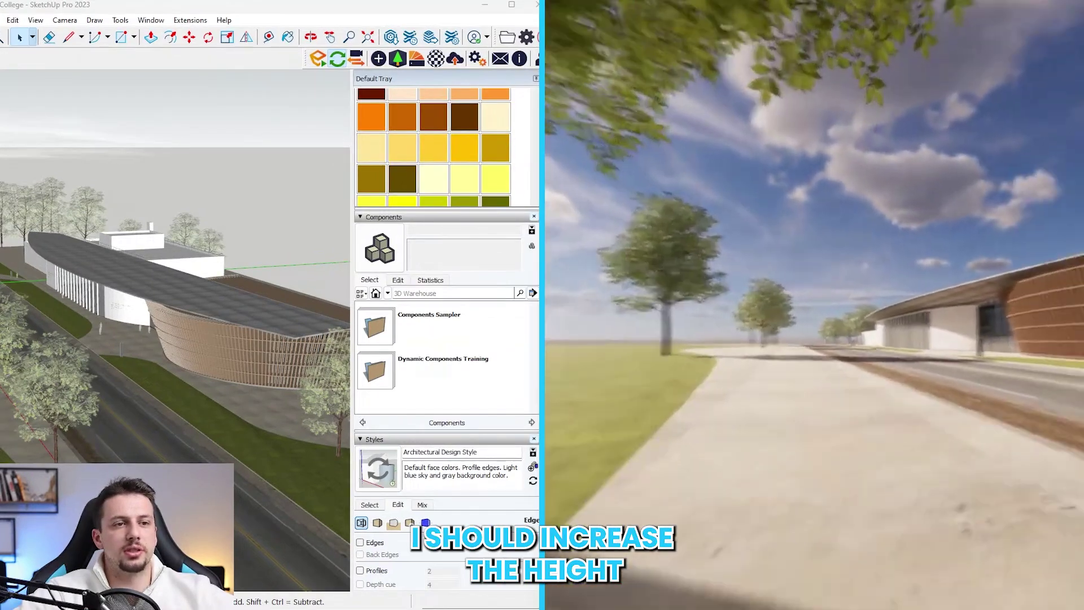
Step: Delete the existing trees around the college and along the road in the SketchUp model
{"action": "scroll", "coordinate": [304, 248], "scroll_direction": "down", "scroll_amount": 3}
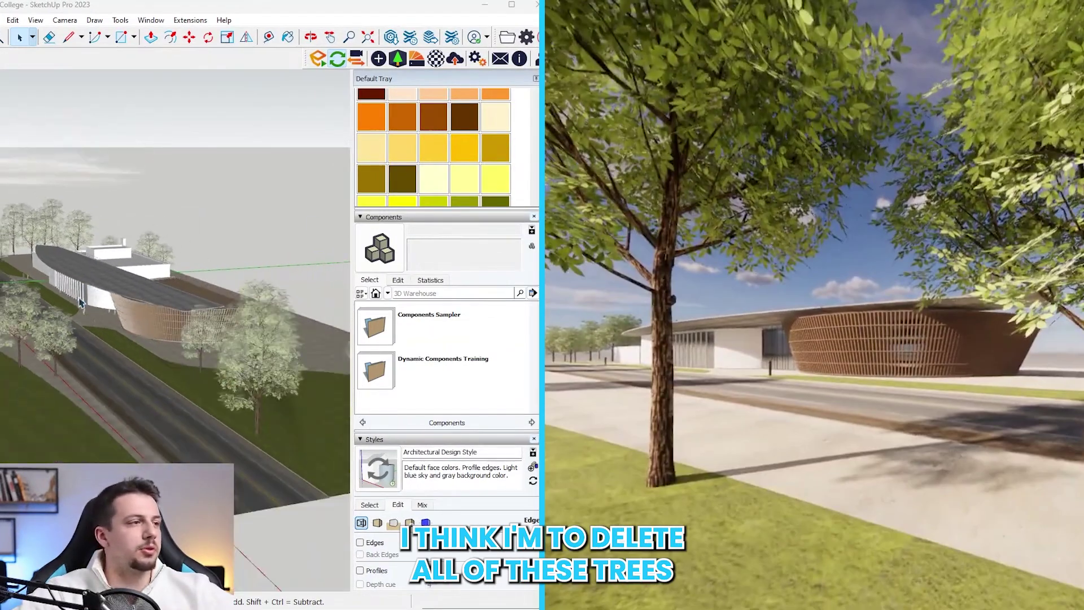
{"action": "scroll", "coordinate": [159, 243], "scroll_direction": "up", "scroll_amount": 2}
{"action": "left_click", "coordinate": [160, 283]}
{"action": "scroll", "coordinate": [198, 265], "scroll_direction": "down", "scroll_amount": 3}
{"action": "scroll", "coordinate": [235, 269], "scroll_direction": "up", "scroll_amount": 2}
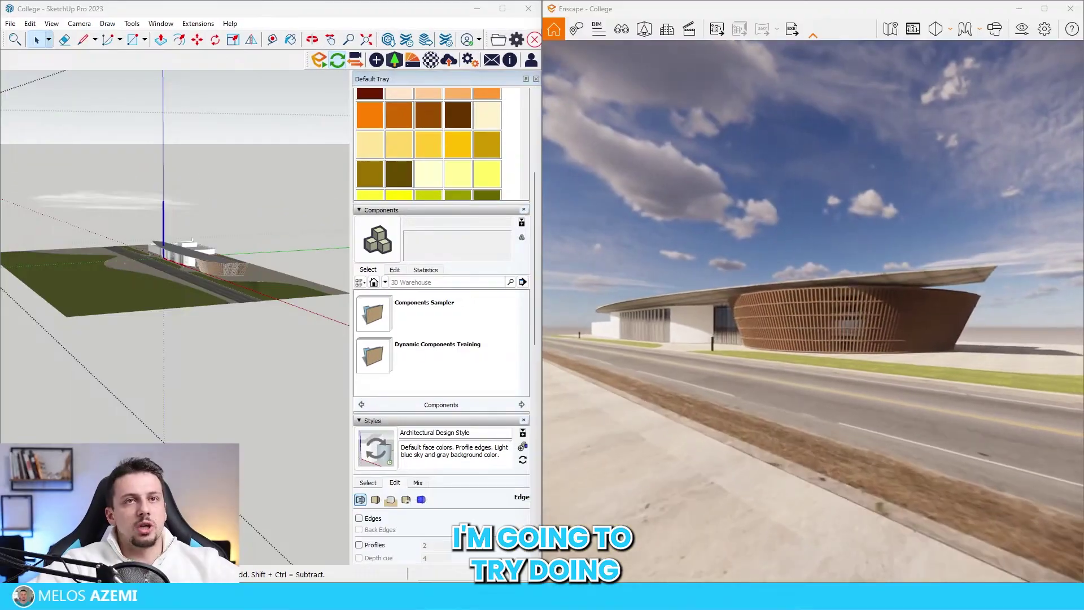
Step: Set the Enscape camera's horizontal field of view to 65° and move the visual settings window off the render view
{"action": "left_click", "coordinate": [1022, 28]}
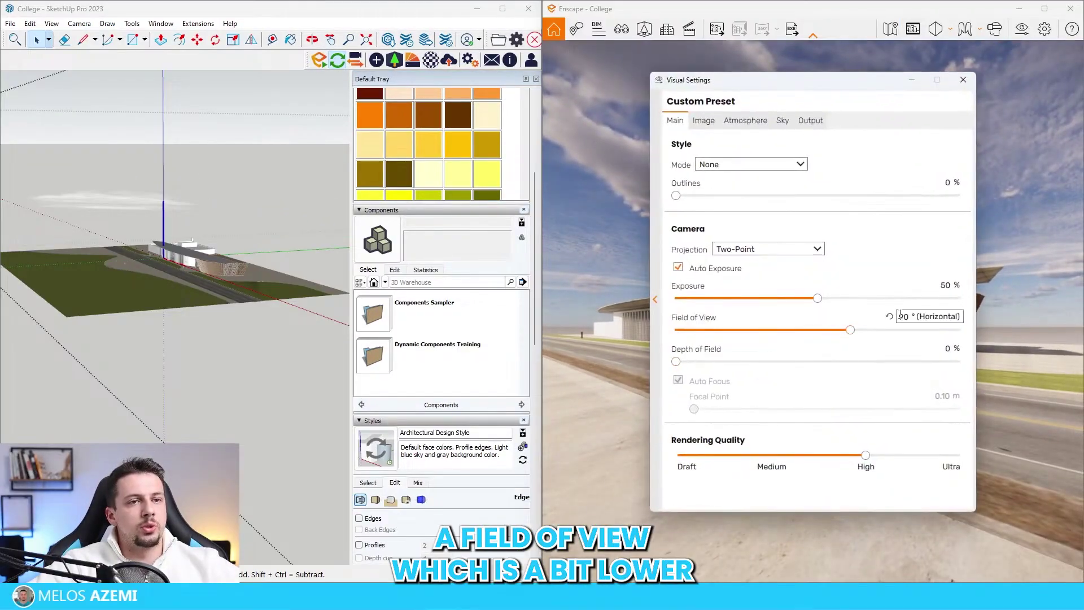
{"action": "type", "text": "65"}
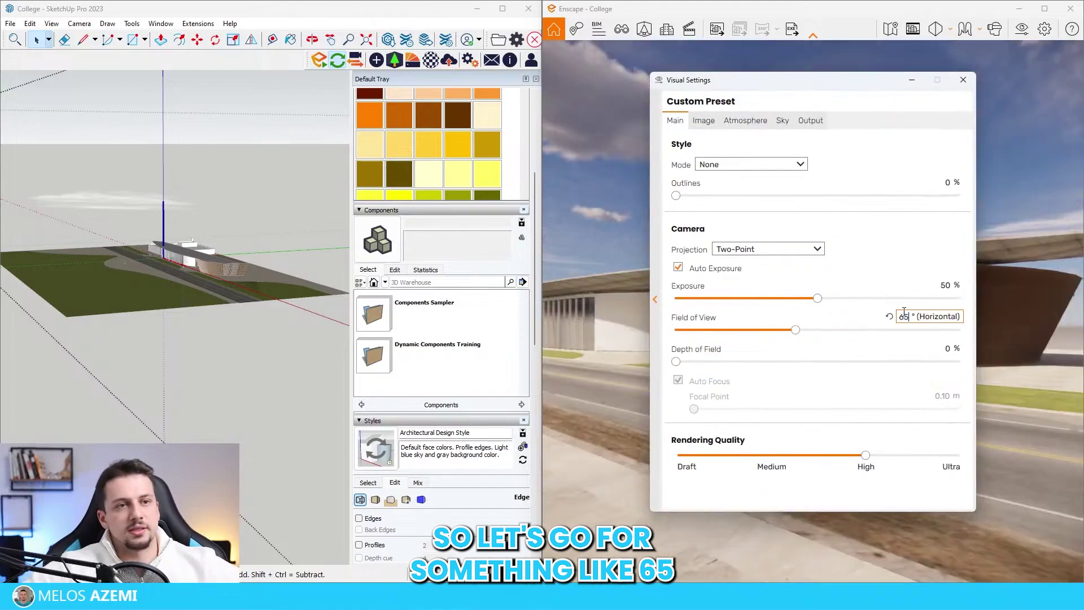
{"action": "left_click_drag", "start_coordinate": [792, 80], "coordinate": [126, 121]}
Step: Move the render camera backward and adjust its height so the whole building fits above the road and grass
{"action": "key", "text": "s"}
{"action": "left_click_drag", "start_coordinate": [871, 254], "coordinate": [870, 212]}
{"action": "key", "text": "s"}
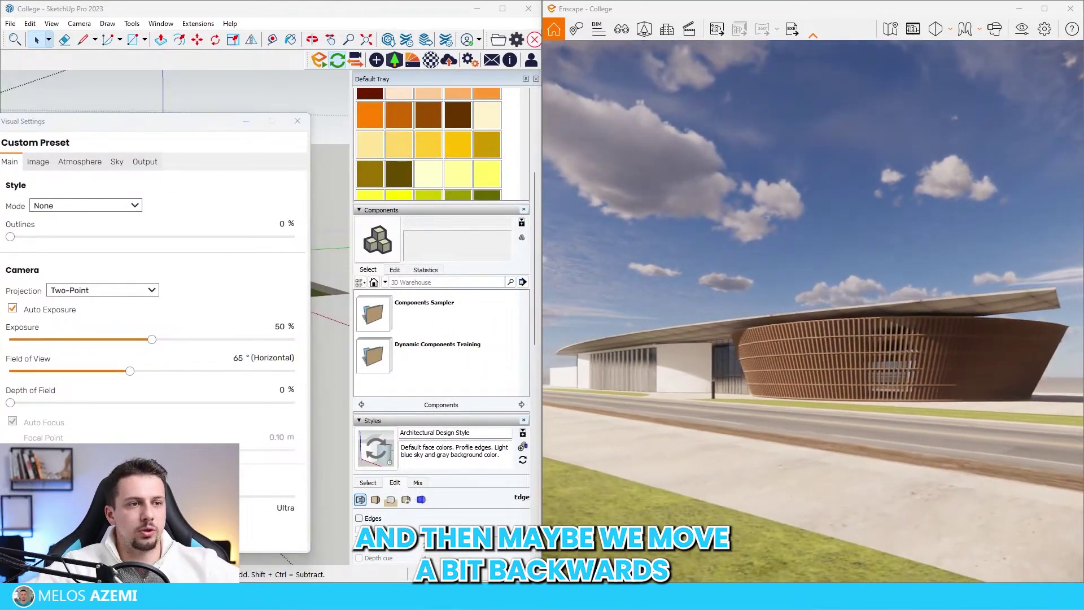
{"action": "key", "text": "s"}
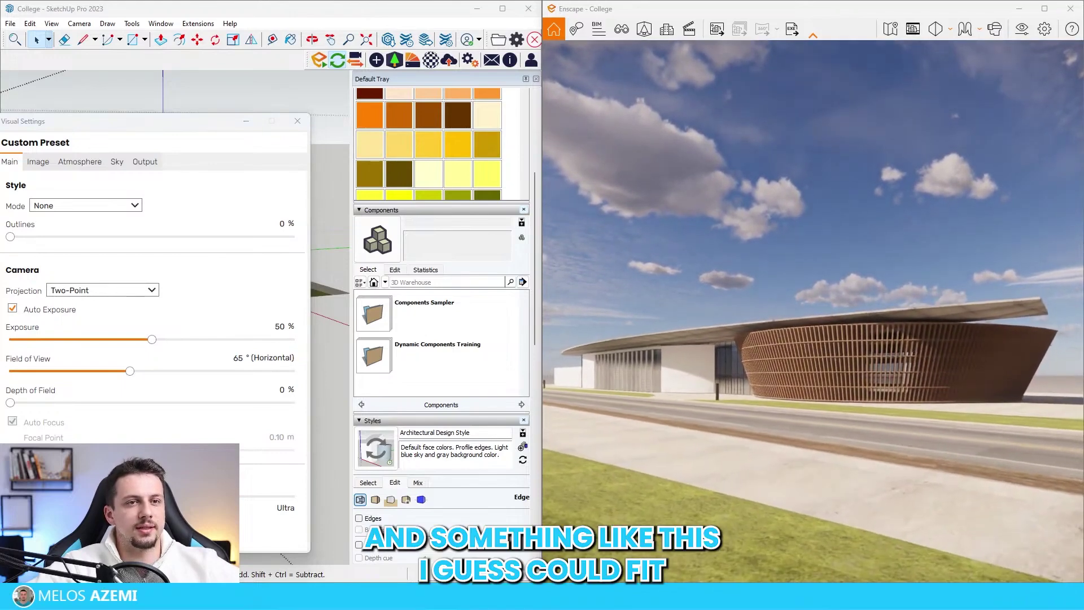
{"action": "key", "text": "s"}
{"action": "left_click_drag", "start_coordinate": [869, 254], "coordinate": [864, 280]}
{"action": "key", "text": "e"}
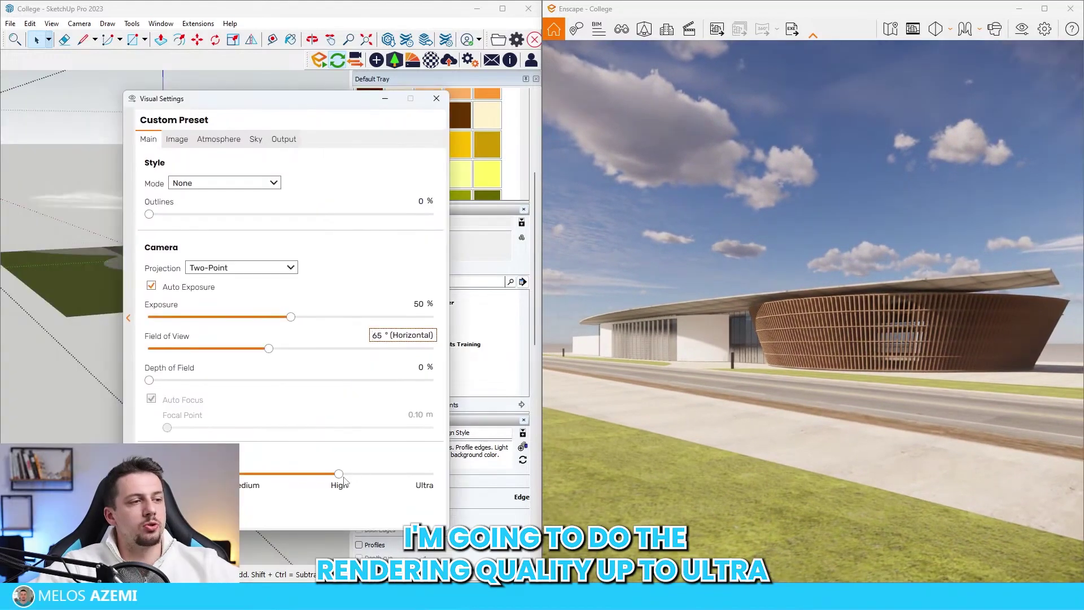
Step: Set rendering quality to Ultra and depth of field to 12%, with auto focus off and the focal point at 88.68 m
{"action": "left_click_drag", "start_coordinate": [206, 384], "coordinate": [194, 383]}
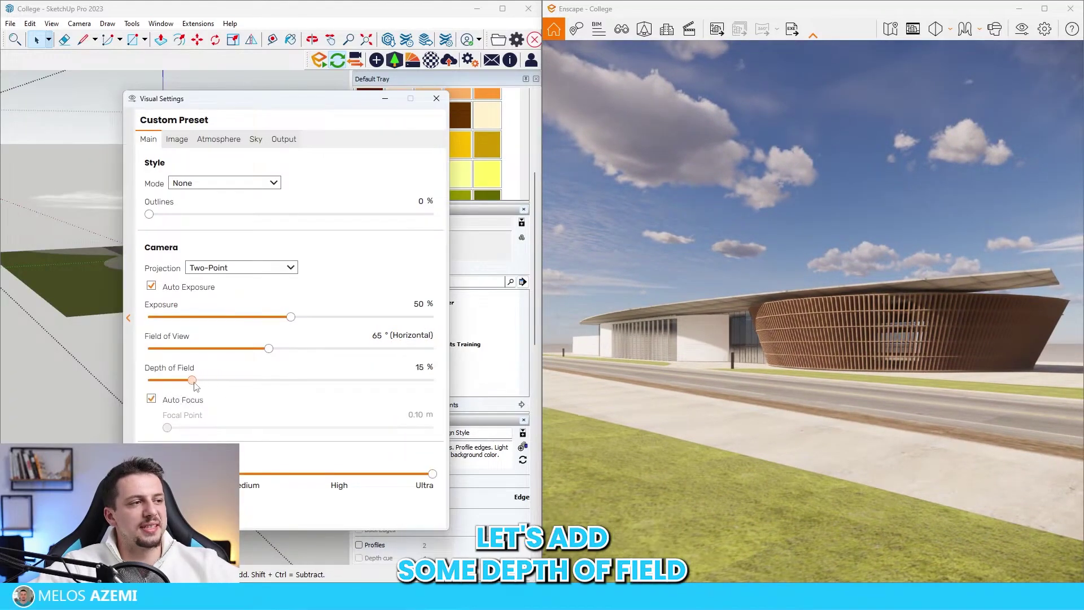
{"action": "left_click", "coordinate": [181, 400]}
{"action": "left_click_drag", "start_coordinate": [167, 428], "coordinate": [429, 432]}
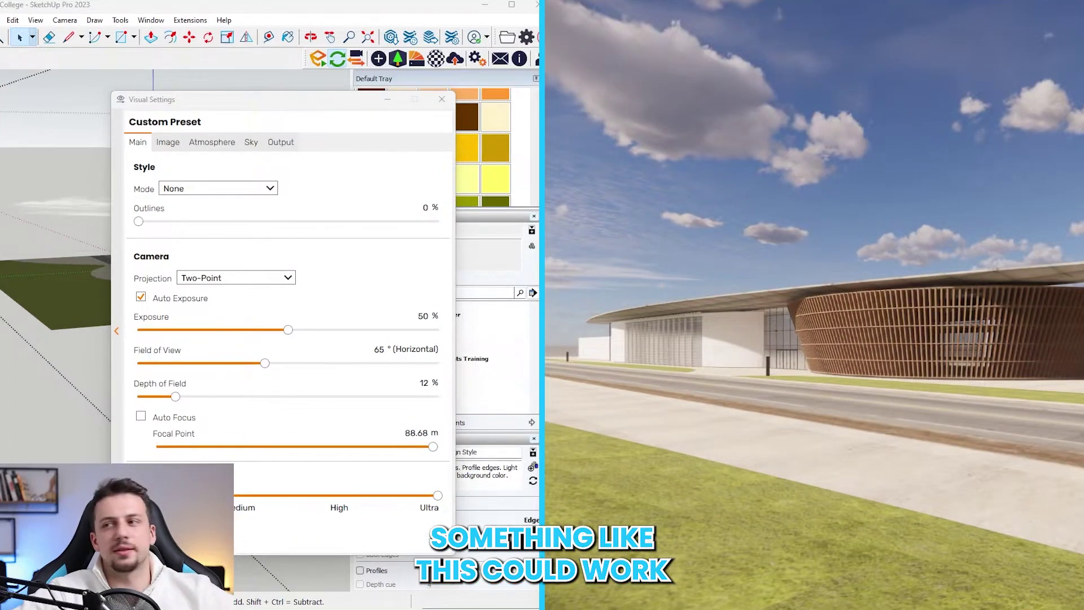
Step: Reframe the render camera on the slatted facade and set the horizontal field of view to 55°
{"action": "scroll", "coordinate": [1002, 281], "scroll_direction": "up", "scroll_amount": 3}
{"action": "mouse_move", "coordinate": [1003, 281]}
{"action": "right_mouse_down"}
{"action": "mouse_move", "coordinate": [939, 281]}
{"action": "mouse_move", "coordinate": [999, 288]}
{"action": "right_mouse_up"}
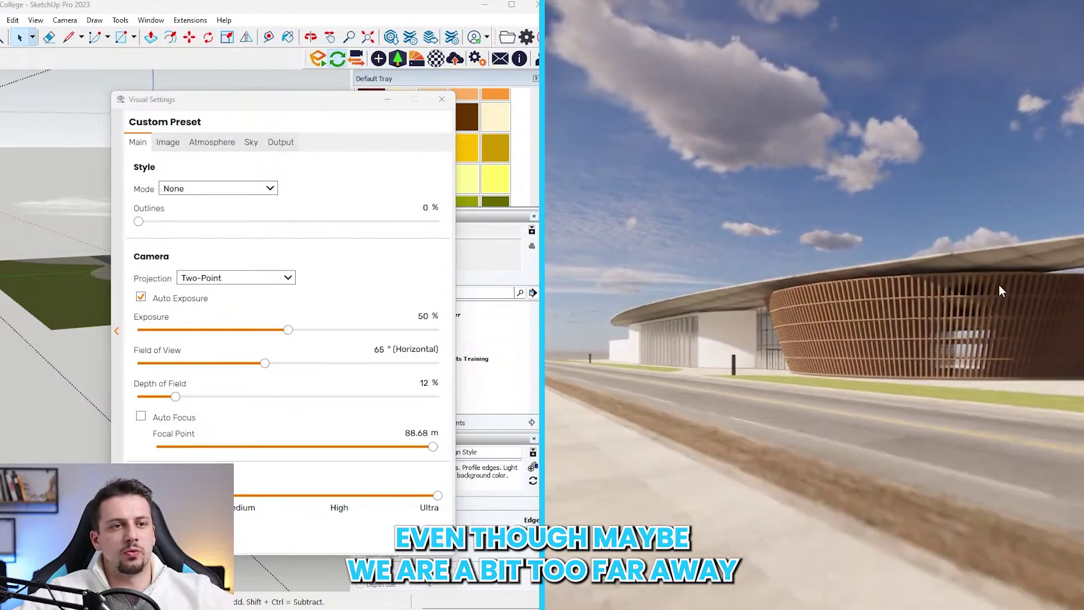
{"action": "double_click", "coordinate": [379, 348]}
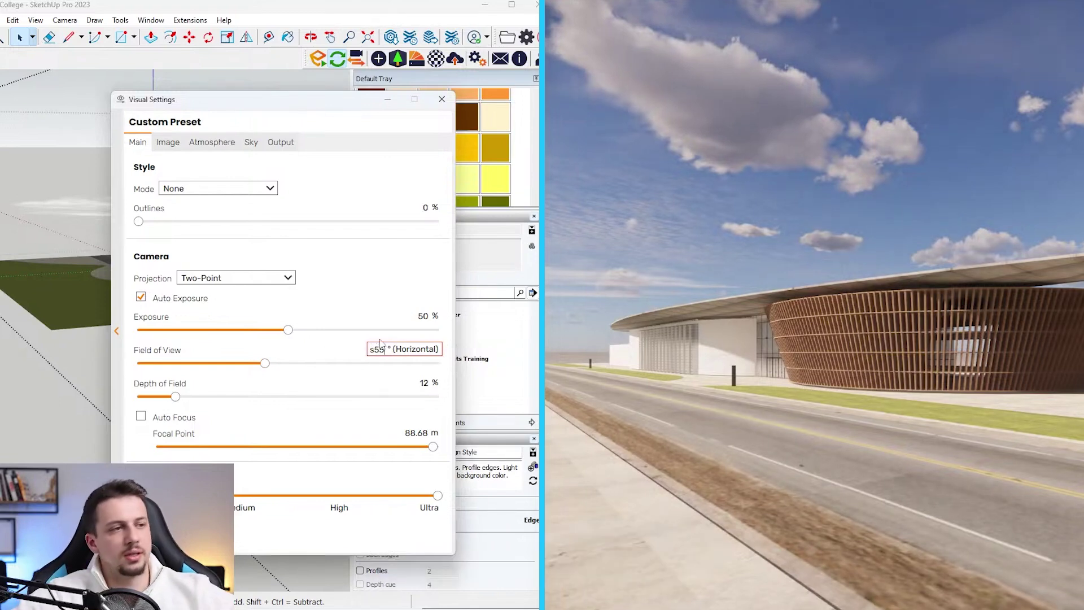
{"action": "key", "text": "Return"}
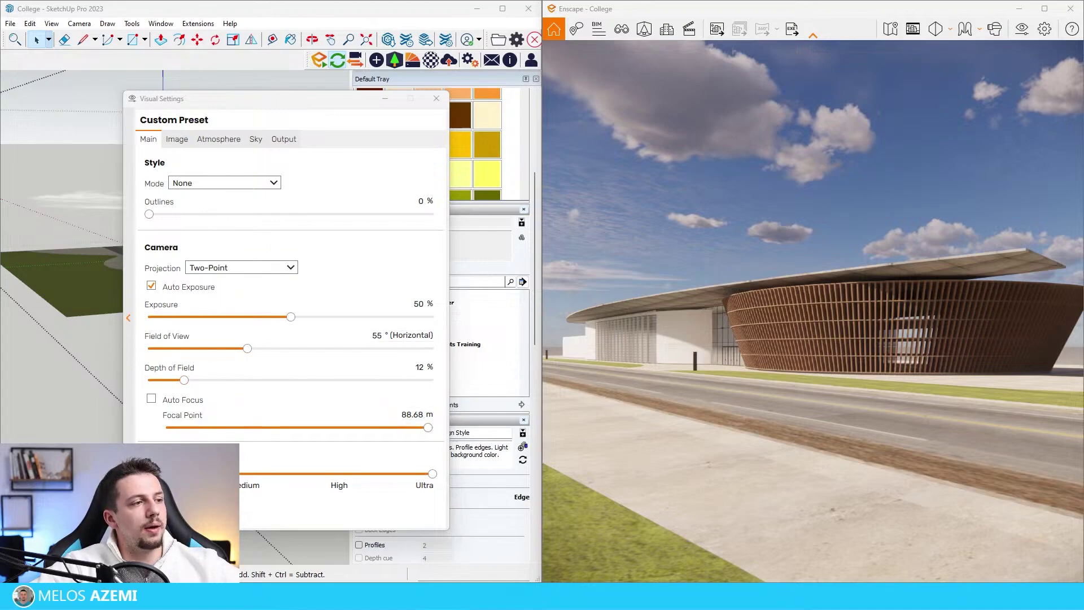
Step: Save the current Enscape framing as a new view named Camera 1
{"action": "left_click", "coordinate": [621, 29]}
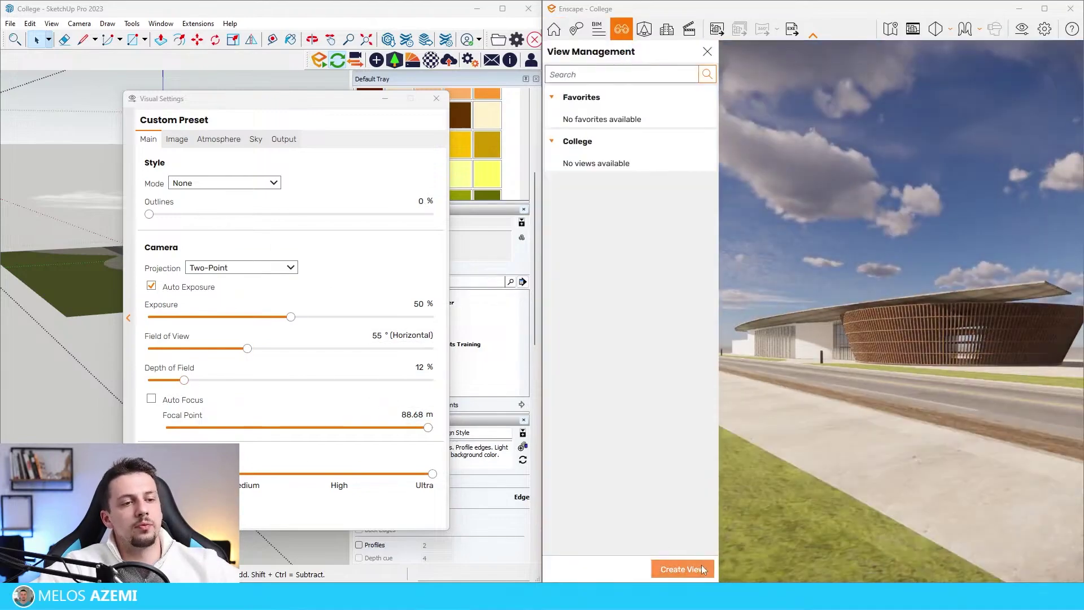
{"action": "left_click", "coordinate": [702, 567]}
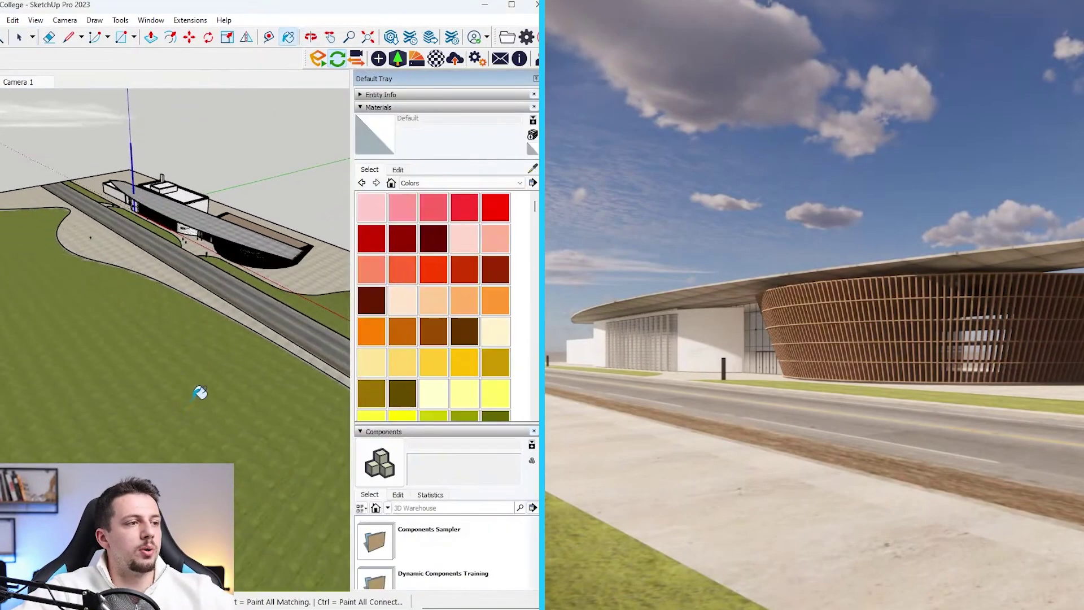
Step: Sample the lawn's material in the SketchUp model and replace its texture image with Grass Texture.jpg
{"action": "left_click", "coordinate": [201, 387], "text": "alt"}
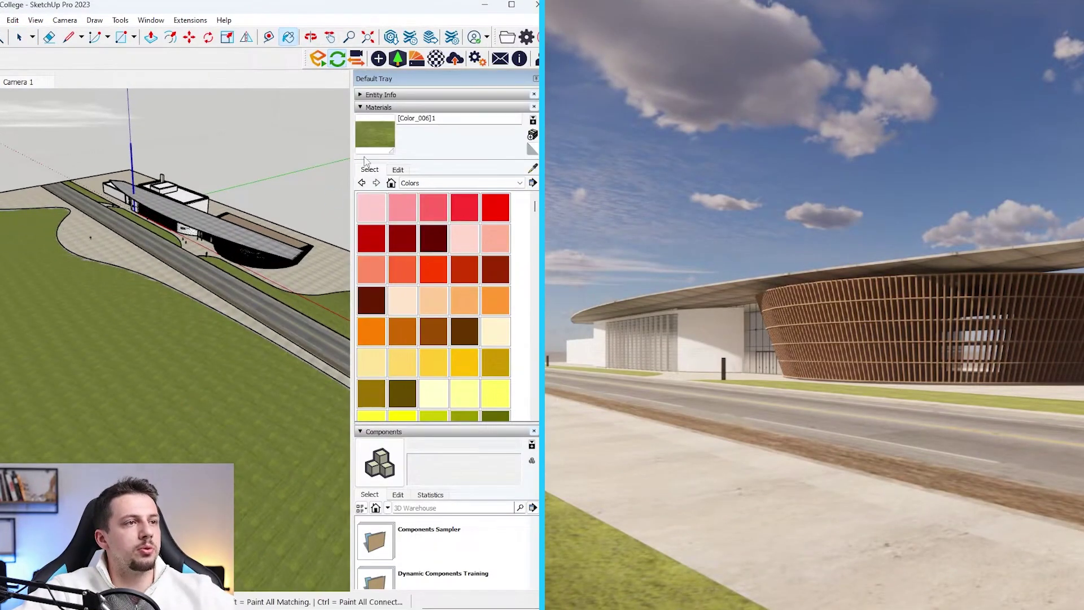
{"action": "left_click", "coordinate": [399, 169]}
{"action": "left_click", "coordinate": [472, 320]}
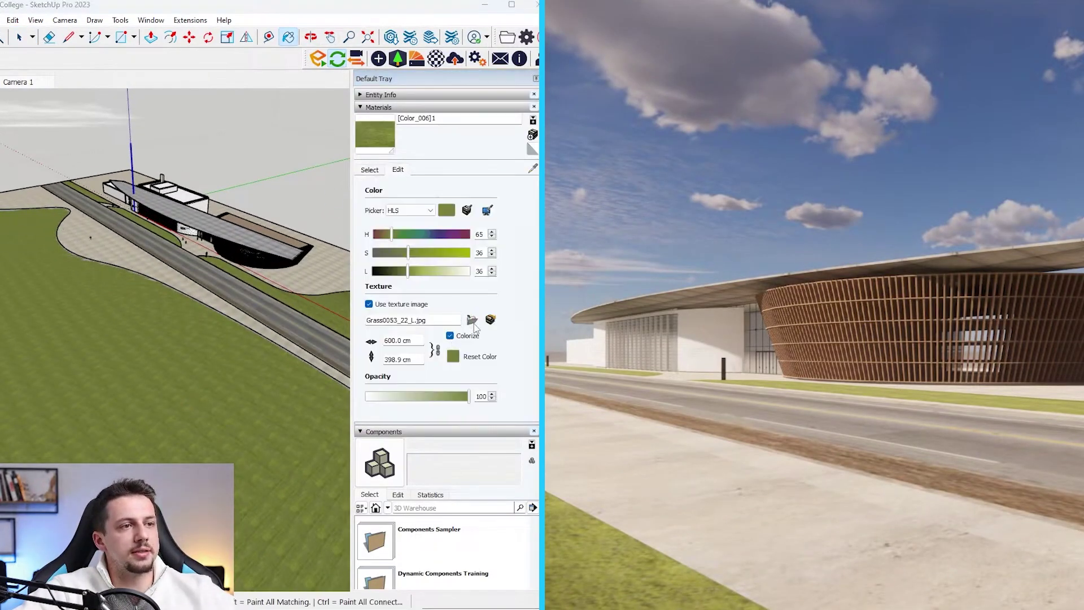
{"action": "left_click_drag", "start_coordinate": [426, 27], "coordinate": [1083, 22]}
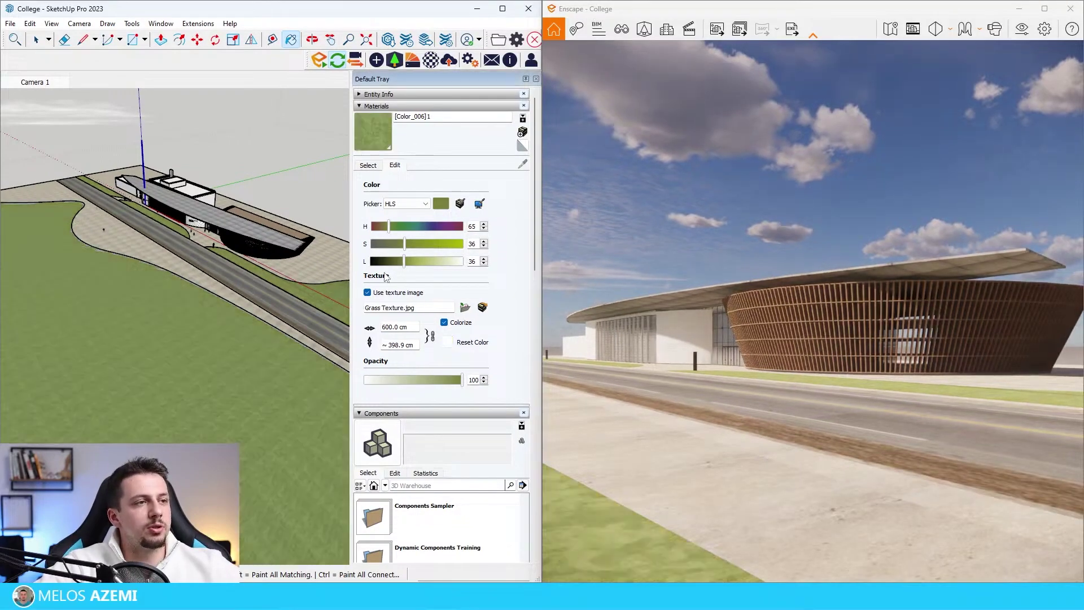
Step: Rename the lawn material to "grass" so Enscape renders it as grass
{"action": "double_click", "coordinate": [418, 117]}
{"action": "type", "text": "gra"}
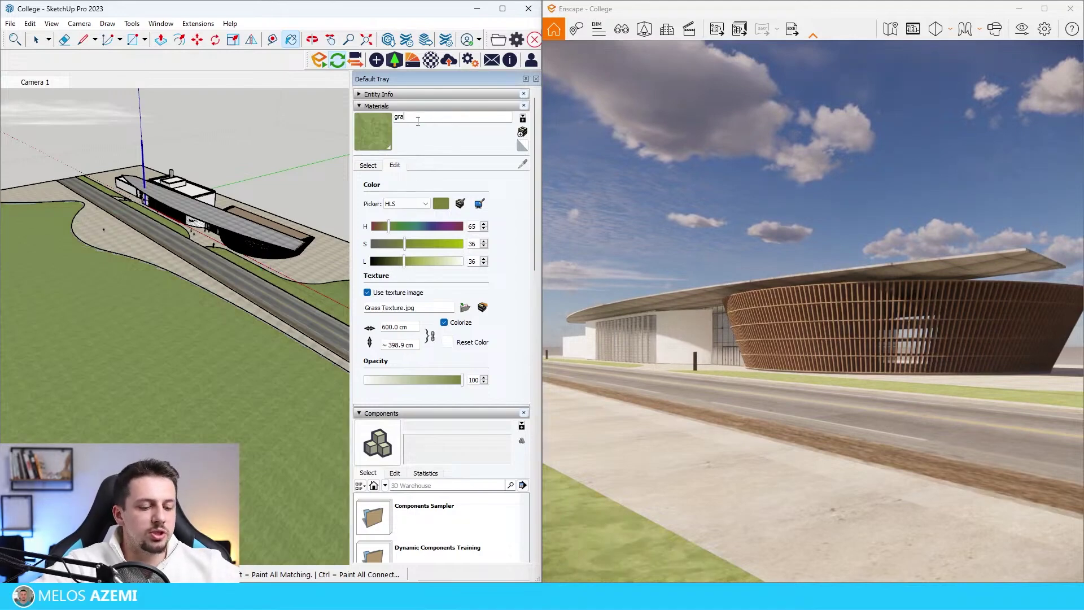
{"action": "type", "text": "ss"}
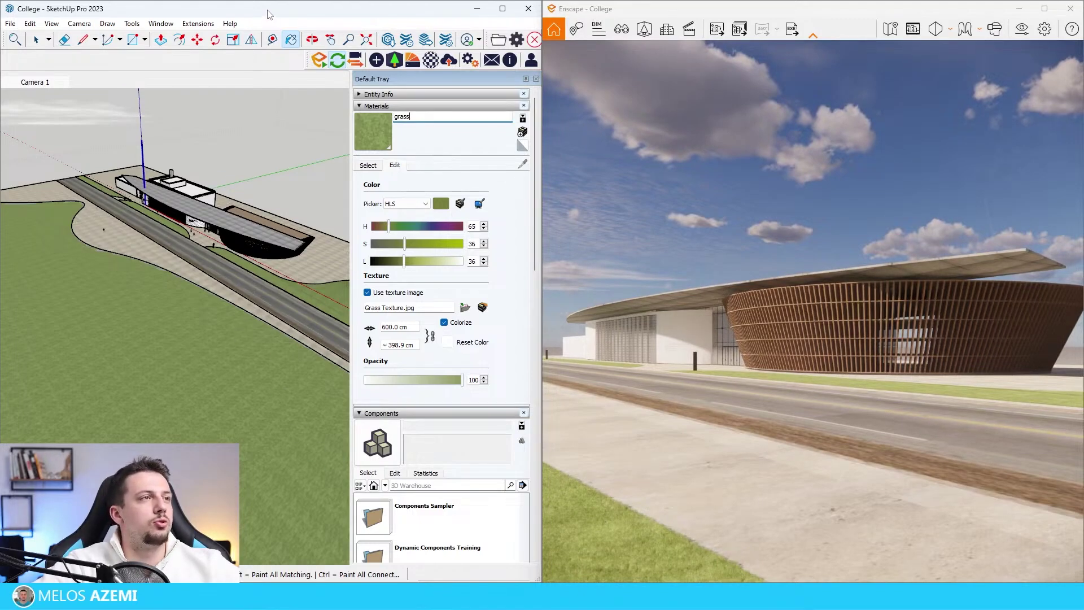
Step: Darken and mute the grass material by setting its saturation to 28 and its lightness to 30
{"action": "left_click", "coordinate": [37, 39]}
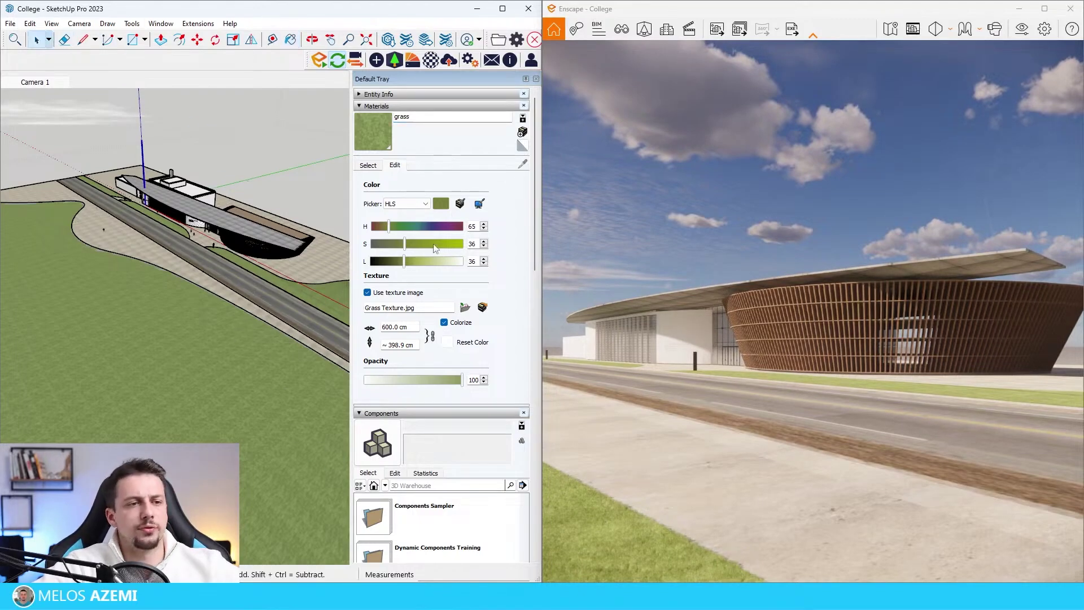
{"action": "left_click_drag", "start_coordinate": [404, 243], "coordinate": [397, 244]}
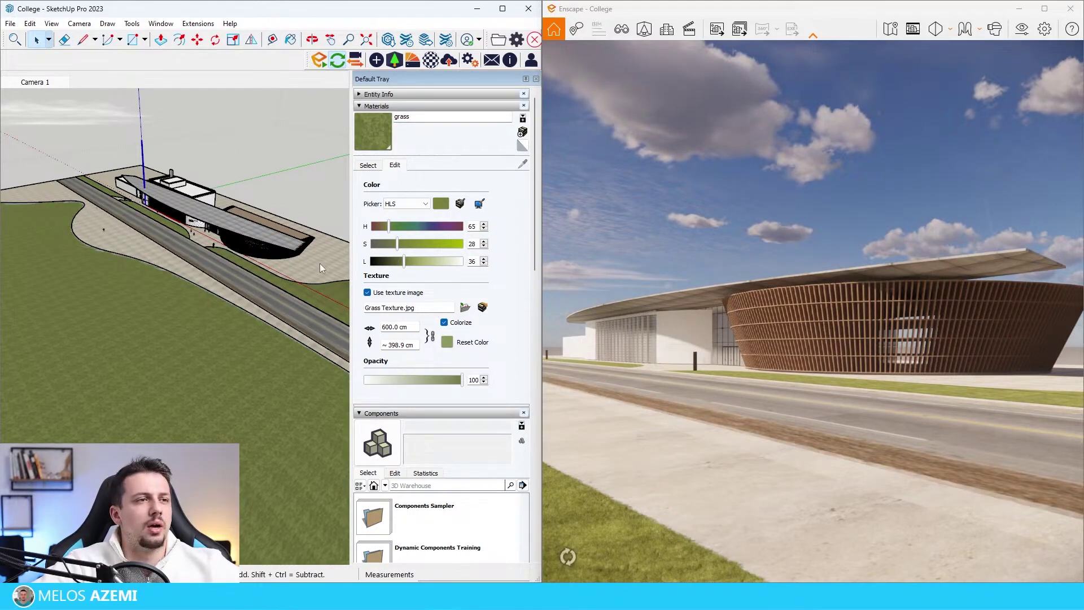
{"action": "left_click_drag", "start_coordinate": [404, 261], "coordinate": [398, 261]}
Step: Examine the recoloured lawn and the whole college site from several angles and distances
{"action": "scroll", "coordinate": [141, 388], "scroll_direction": "down", "scroll_amount": 3}
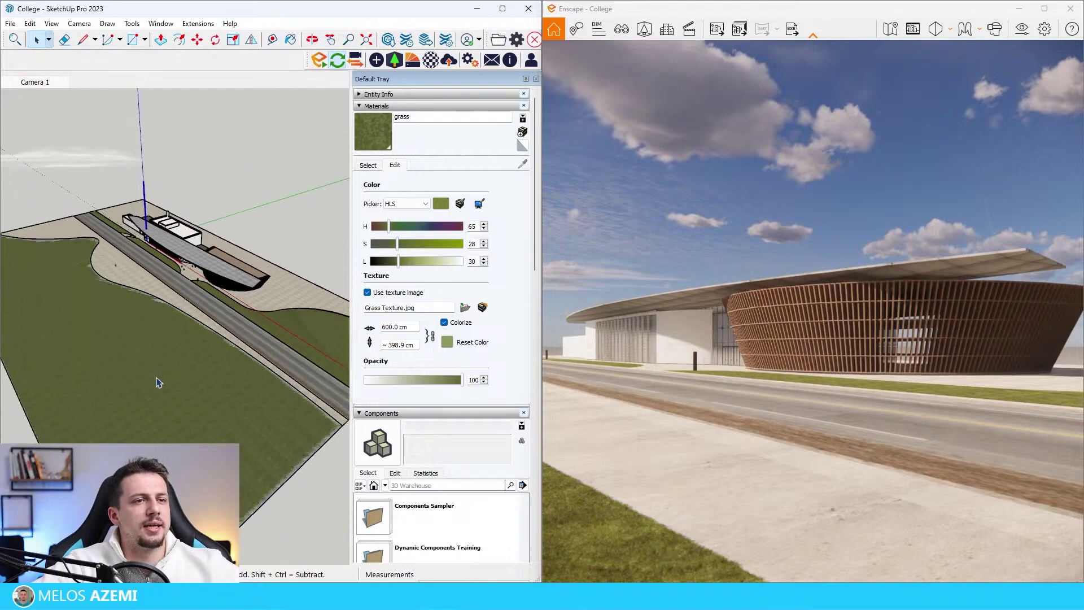
{"action": "mouse_move", "coordinate": [157, 383]}
{"action": "middle_mouse_down"}
{"action": "mouse_move", "coordinate": [137, 297]}
{"action": "mouse_move", "coordinate": [195, 302]}
{"action": "middle_mouse_up"}
{"action": "middle_click_drag", "start_coordinate": [216, 185], "coordinate": [243, 227]}
{"action": "scroll", "coordinate": [180, 318], "scroll_direction": "up", "scroll_amount": 3}
{"action": "scroll", "coordinate": [180, 318], "scroll_direction": "down", "scroll_amount": 6}
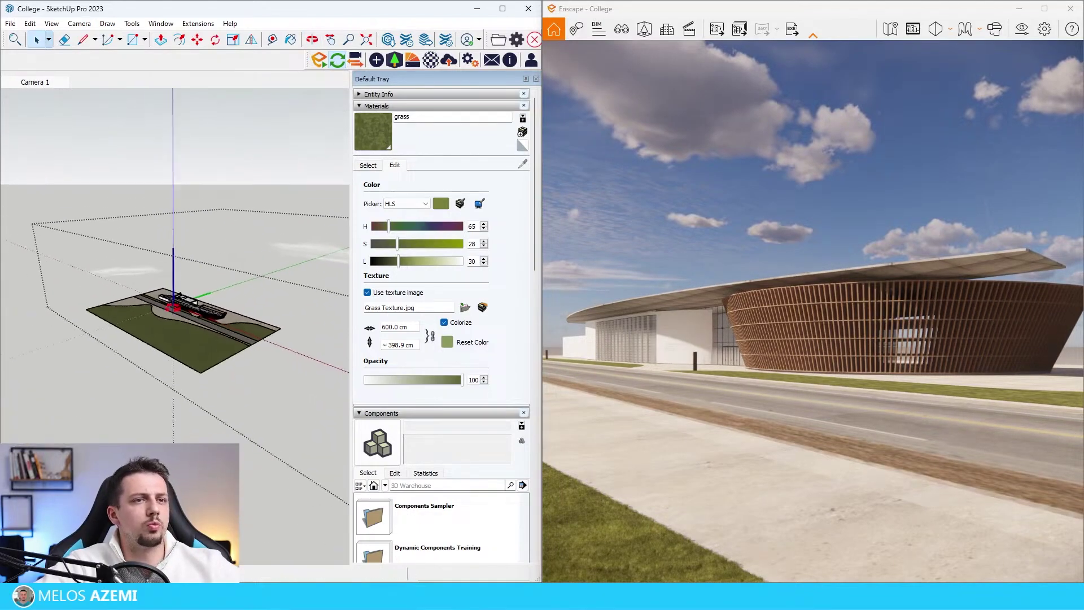
{"action": "middle_click_drag", "start_coordinate": [174, 267], "coordinate": [172, 257]}
{"action": "scroll", "coordinate": [172, 257], "scroll_direction": "up", "scroll_amount": 4}
{"action": "scroll", "coordinate": [171, 257], "scroll_direction": "down", "scroll_amount": 3}
Step: Search the Enscape vegetation assets for "oak" and place the second oak tree on the lawn across the road from the building
{"action": "left_click", "coordinate": [397, 62]}
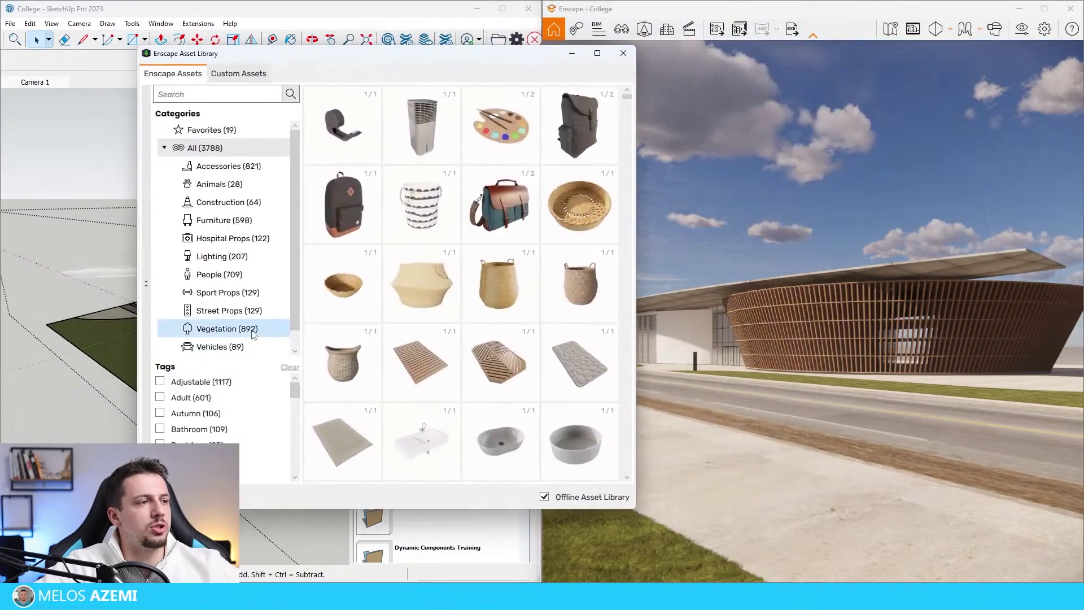
{"action": "left_click", "coordinate": [252, 328]}
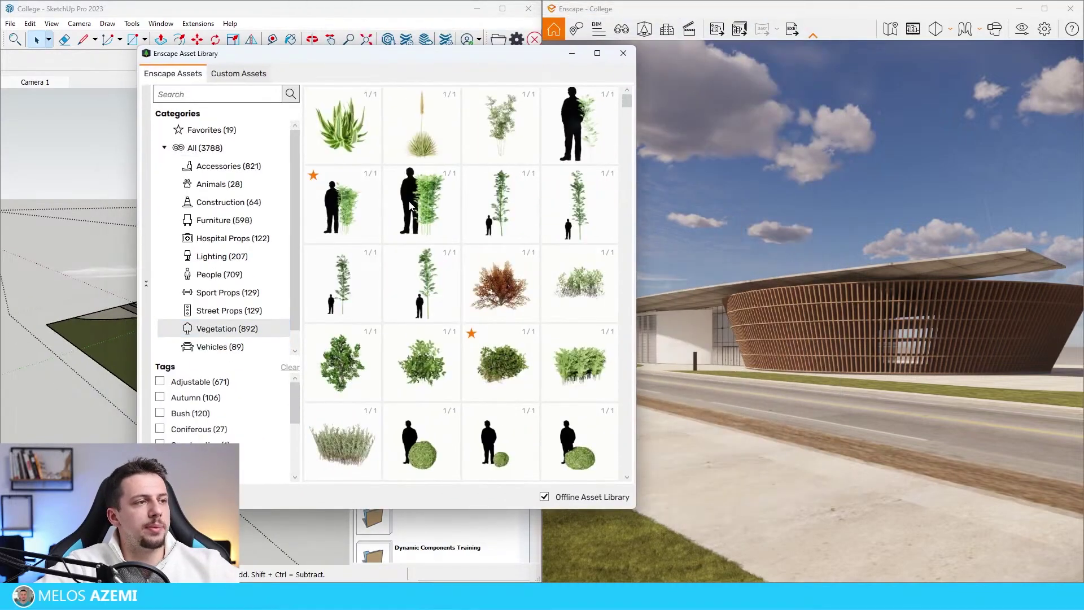
{"action": "scroll", "coordinate": [452, 282], "scroll_direction": "down", "scroll_amount": 15}
{"action": "left_click", "coordinate": [213, 93]}
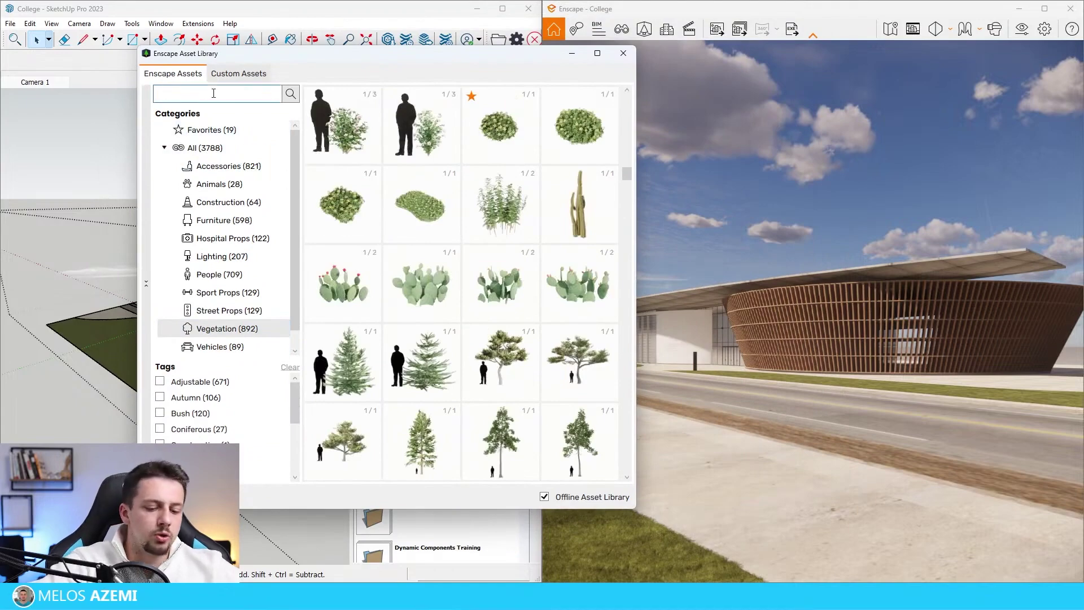
{"action": "type", "text": "oak"}
{"action": "key", "text": "Return"}
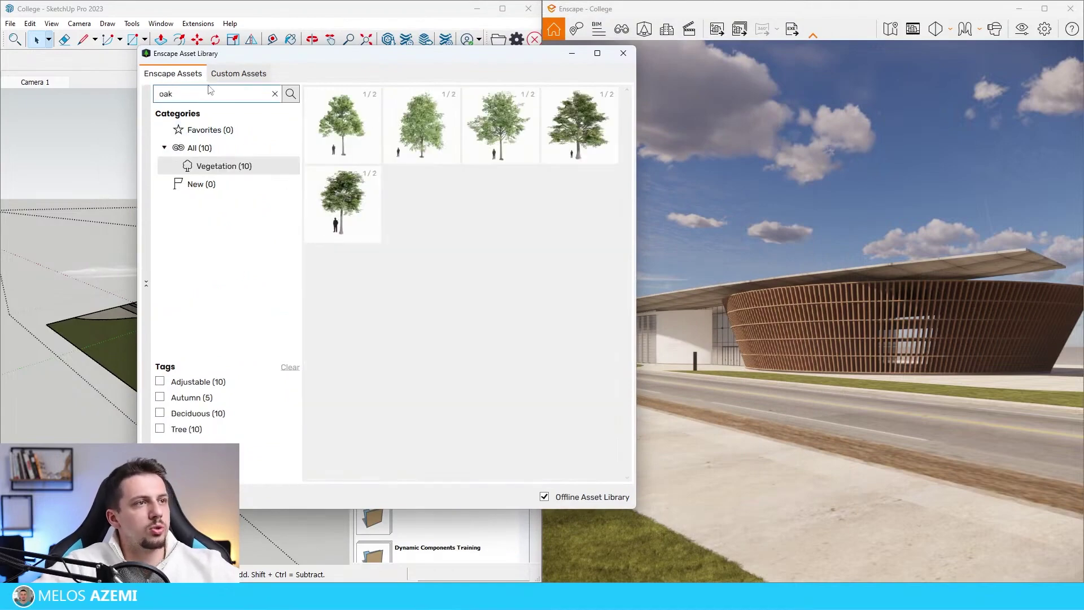
{"action": "left_click", "coordinate": [420, 127]}
{"action": "left_click", "coordinate": [82, 438]}
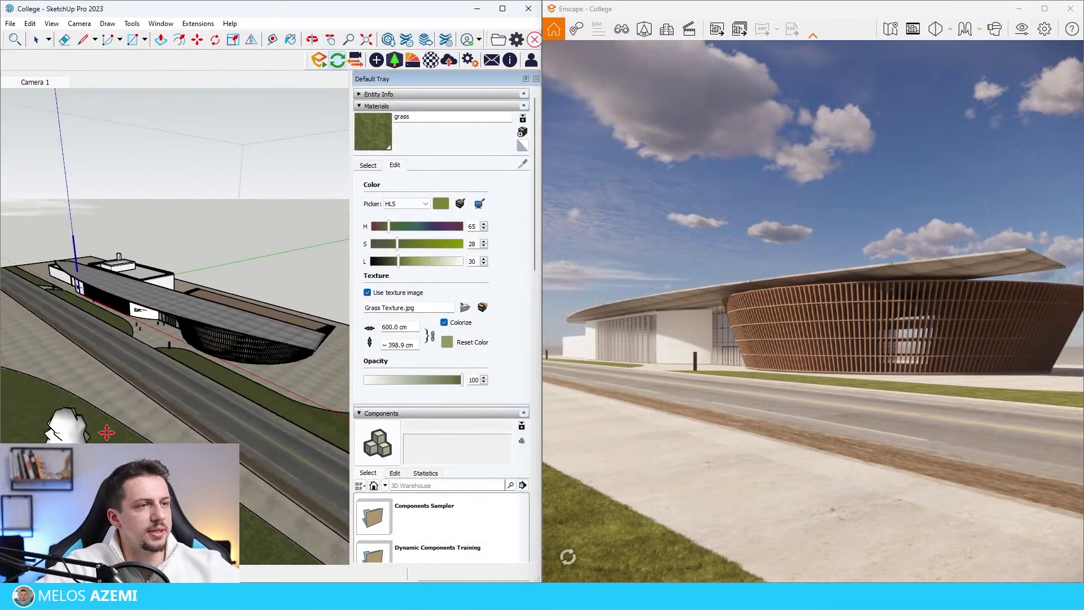
Step: Move the placed oak tree across the lawn toward the pavement so it frames the edge of the render view
{"action": "middle_click_drag", "start_coordinate": [79, 437], "coordinate": [113, 439]}
{"action": "key", "text": "space"}
{"action": "left_click", "coordinate": [109, 426]}
{"action": "scroll", "coordinate": [108, 429], "scroll_direction": "up", "scroll_amount": 2}
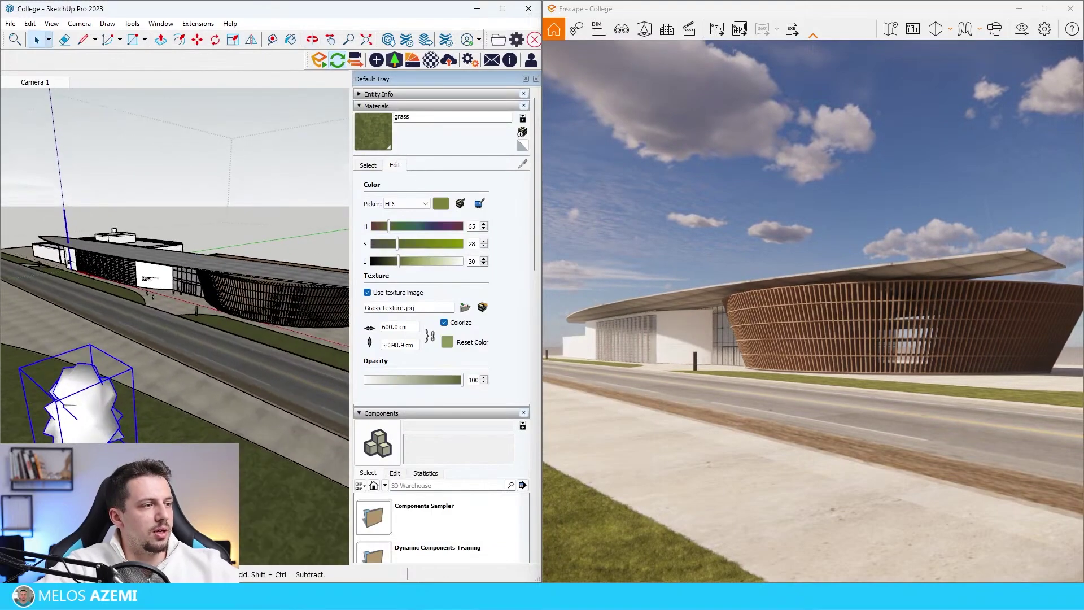
{"action": "key", "text": "m"}
{"action": "left_click", "coordinate": [113, 439]}
{"action": "scroll", "coordinate": [257, 484], "scroll_direction": "down", "scroll_amount": 5}
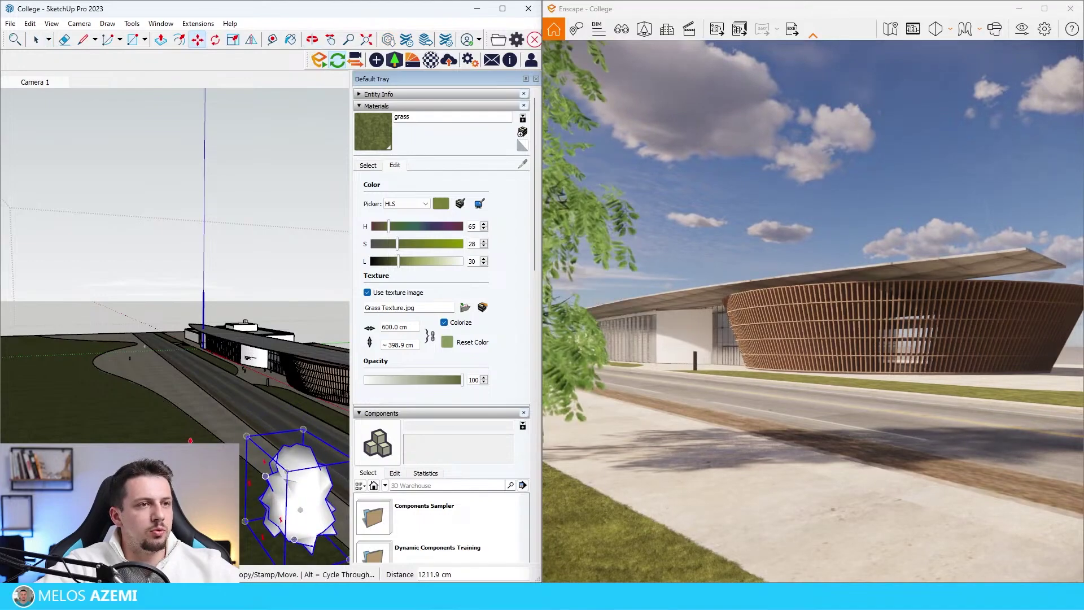
{"action": "scroll", "coordinate": [248, 452], "scroll_direction": "down", "scroll_amount": 3}
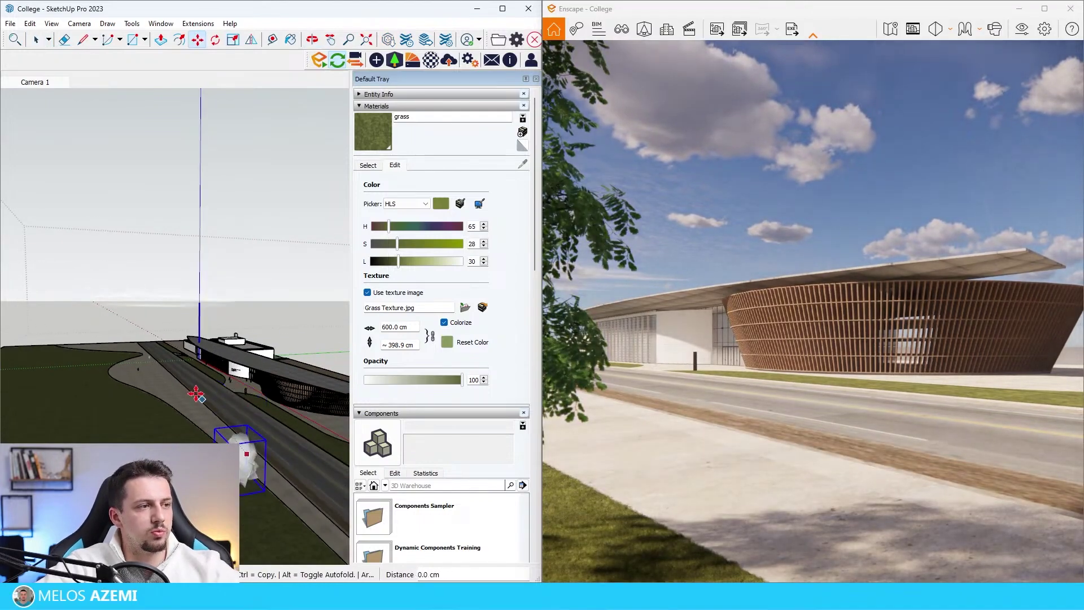
Step: Scale up the oak tree on the lawn across the road from the building
{"action": "left_click", "coordinate": [259, 427]}
{"action": "key", "text": "space"}
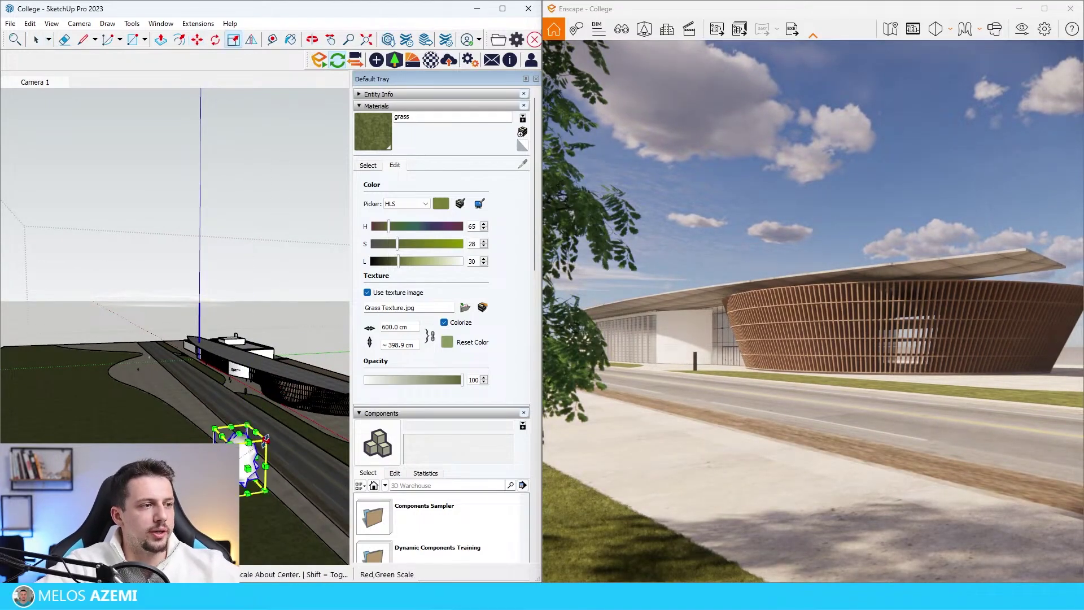
{"action": "left_click_drag", "start_coordinate": [266, 441], "coordinate": [296, 420]}
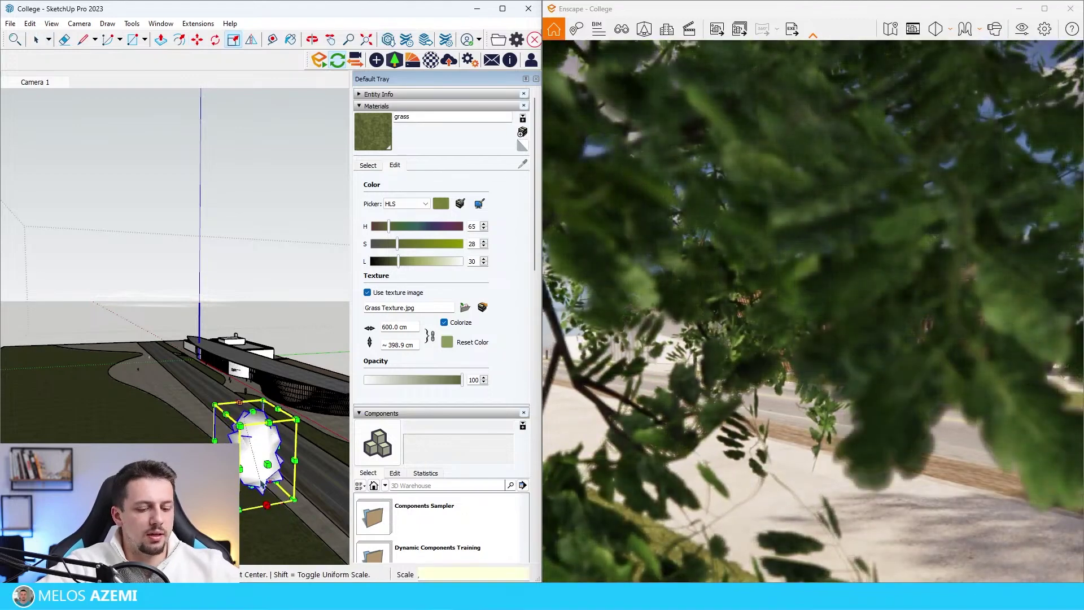
Step: Move the enlarged oak tree along the lawn until its branches frame the edge of the render view
{"action": "key", "text": "m"}
{"action": "left_click", "coordinate": [262, 484]}
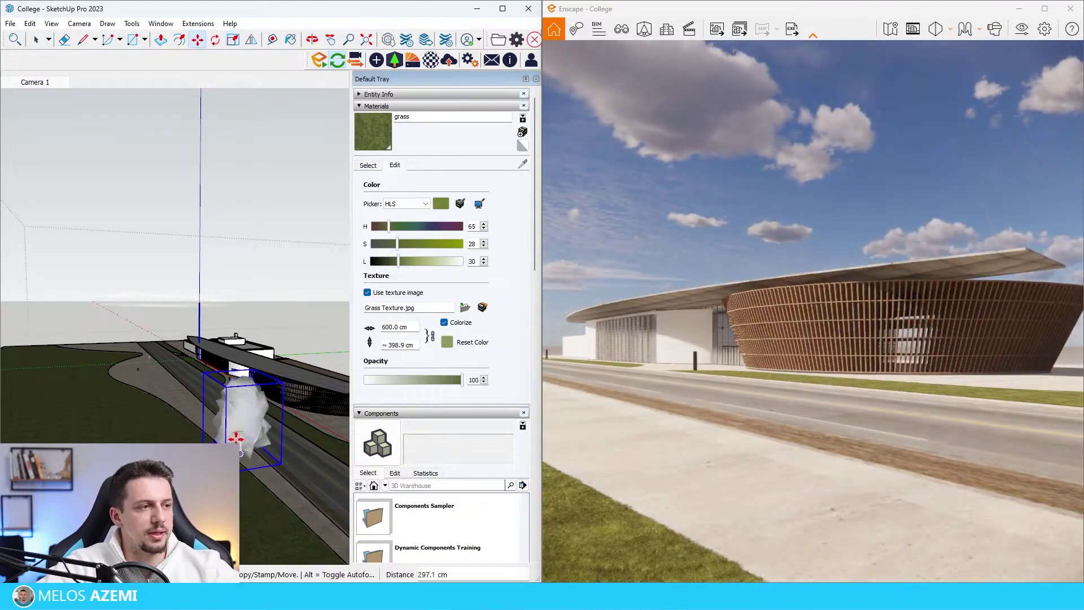
{"action": "left_click", "coordinate": [236, 439]}
{"action": "left_click", "coordinate": [238, 450]}
{"action": "left_click", "coordinate": [241, 436]}
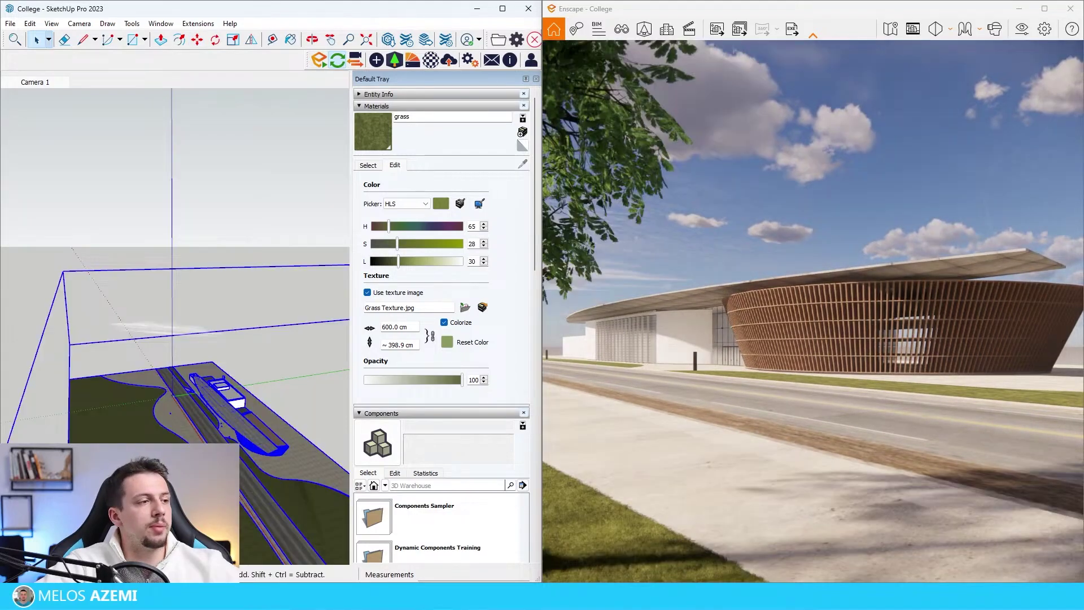
Step: Try to divide the paved ground behind the college building with a freehand curve along its length
{"action": "scroll", "coordinate": [217, 428], "scroll_direction": "down", "scroll_amount": 2}
{"action": "scroll", "coordinate": [162, 441], "scroll_direction": "up", "scroll_amount": 2}
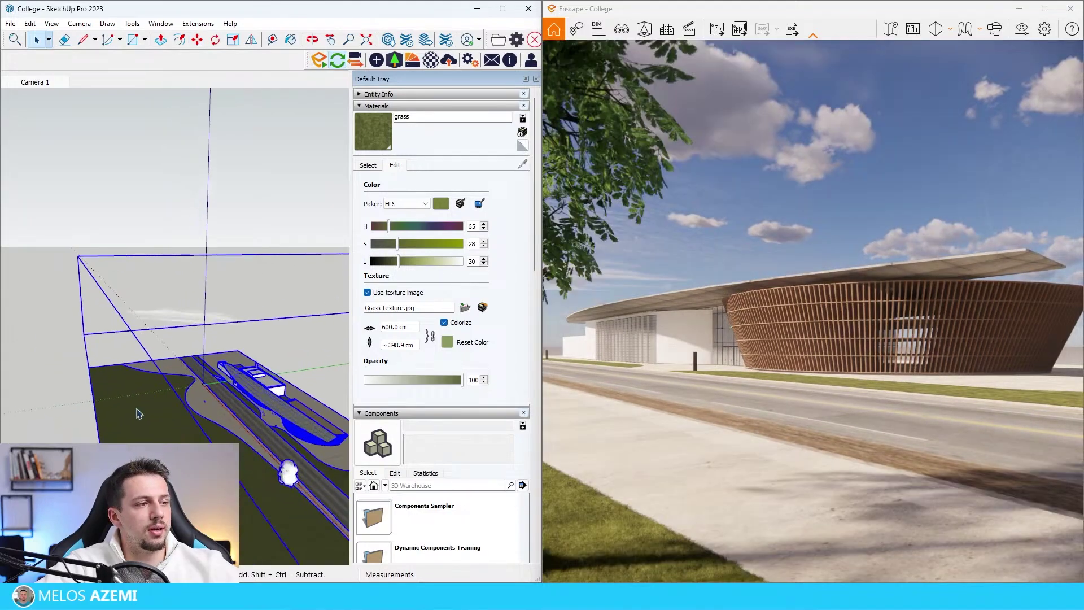
{"action": "scroll", "coordinate": [192, 395], "scroll_direction": "down", "scroll_amount": 2}
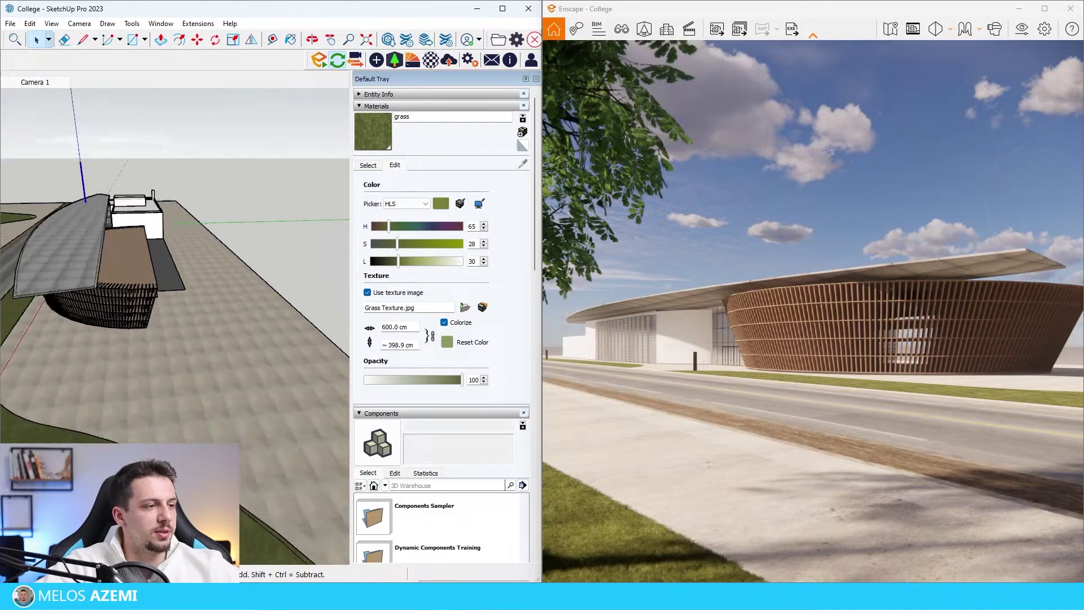
{"action": "middle_click_drag", "start_coordinate": [250, 481], "coordinate": [257, 528]}
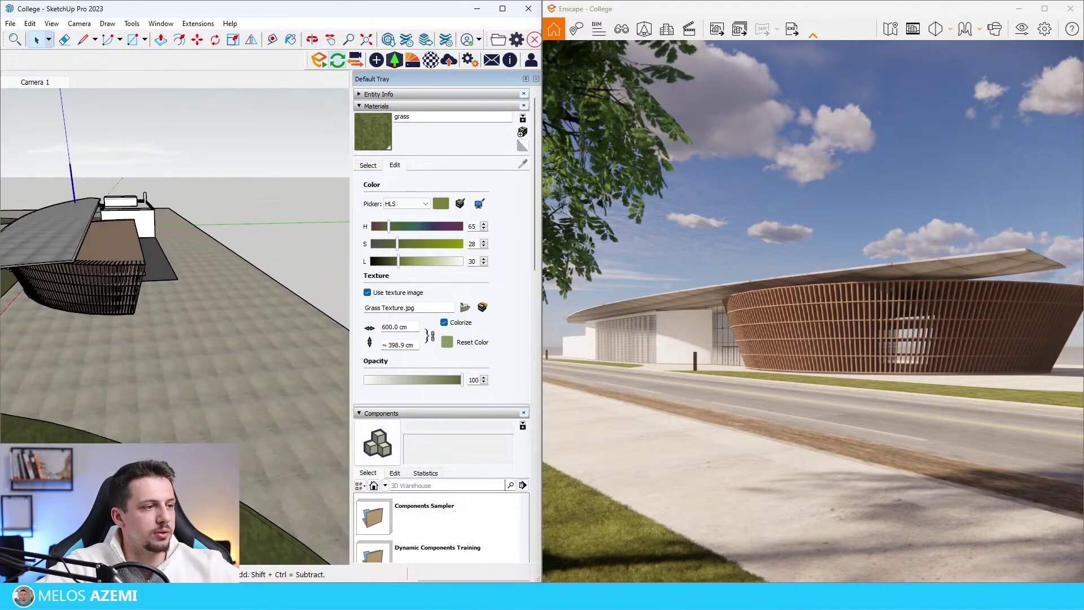
{"action": "left_click_drag", "start_coordinate": [165, 208], "coordinate": [189, 319]}
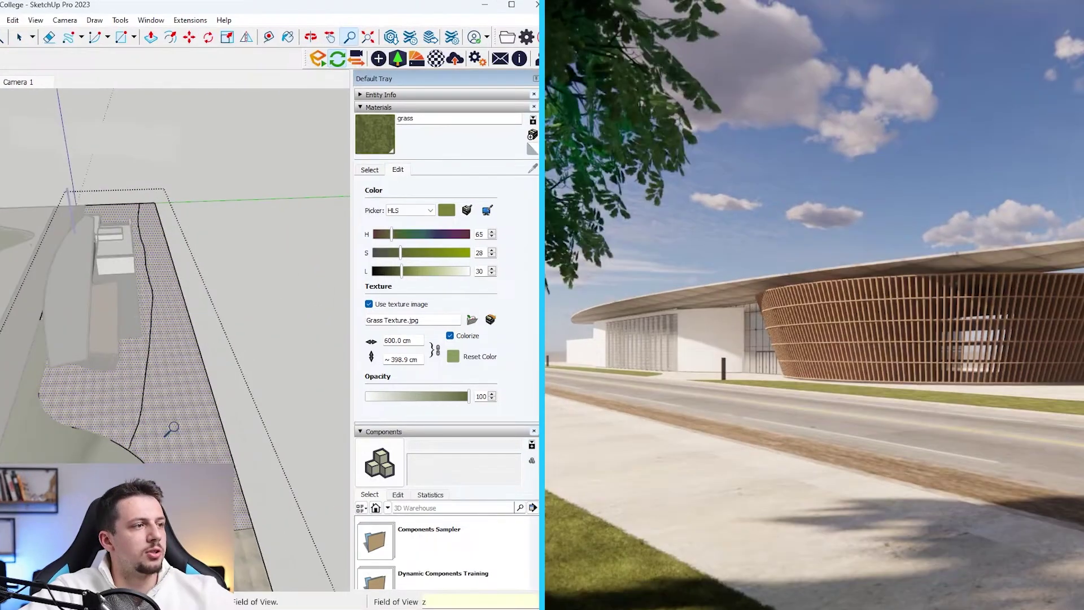
{"action": "key", "text": "space"}
{"action": "key", "text": "Escape"}
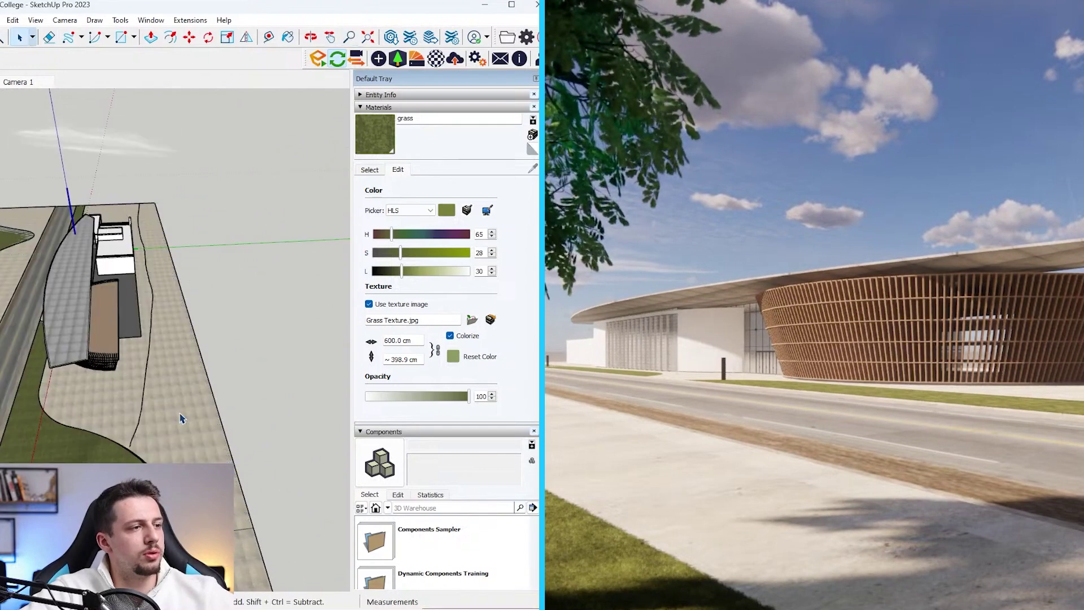
Step: Open the paved ground group and divide its face with a straight line behind the building, from the far edge to the curved border
{"action": "double_click", "coordinate": [191, 404]}
{"action": "left_click", "coordinate": [196, 458], "text": "ctrl"}
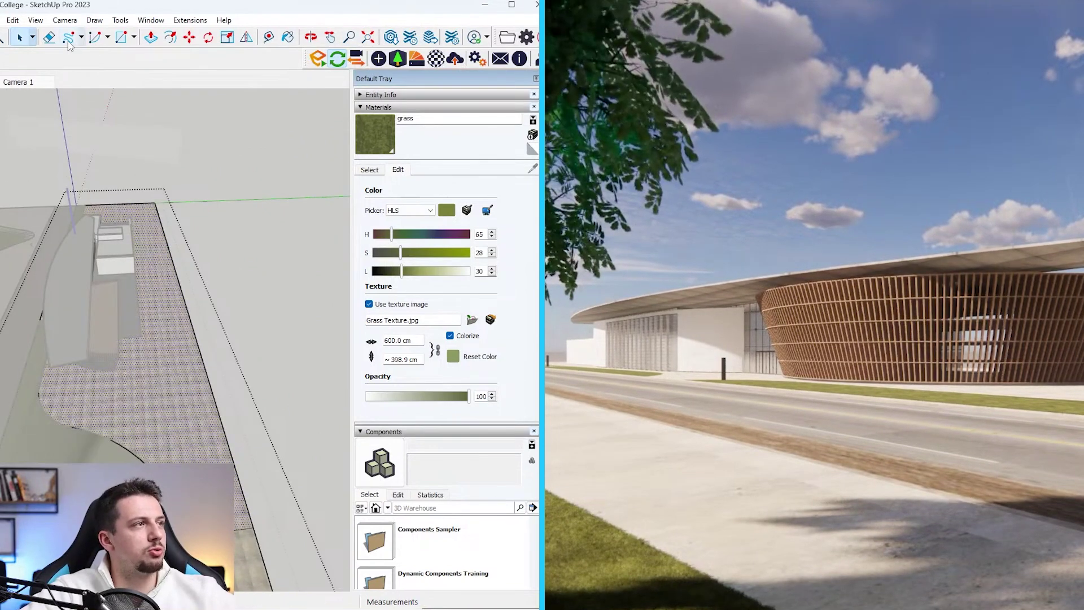
{"action": "left_click", "coordinate": [89, 56]}
{"action": "left_click", "coordinate": [137, 203]}
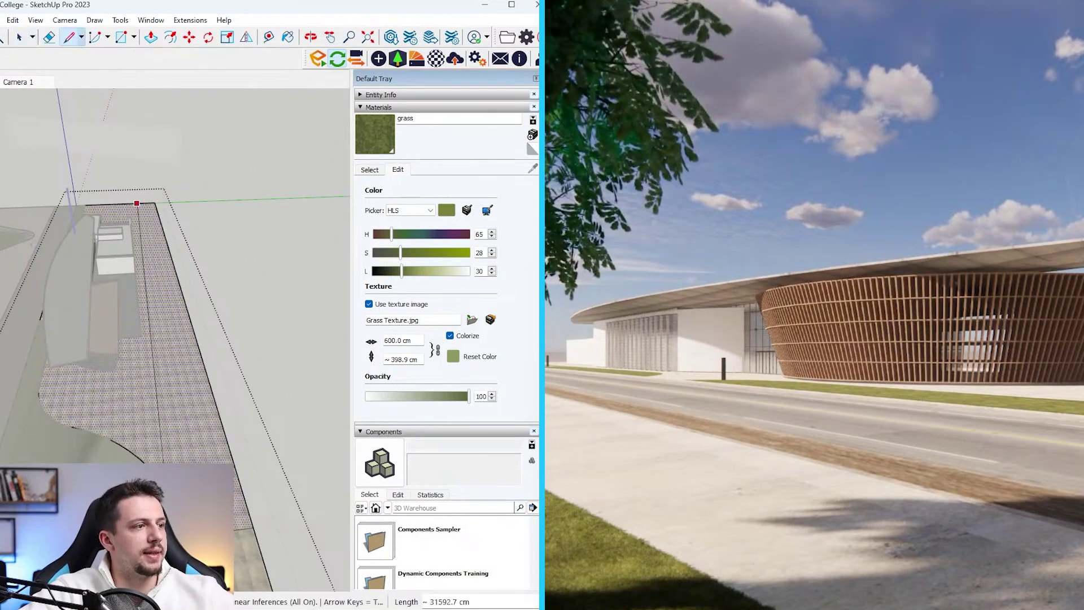
{"action": "left_click", "coordinate": [150, 463]}
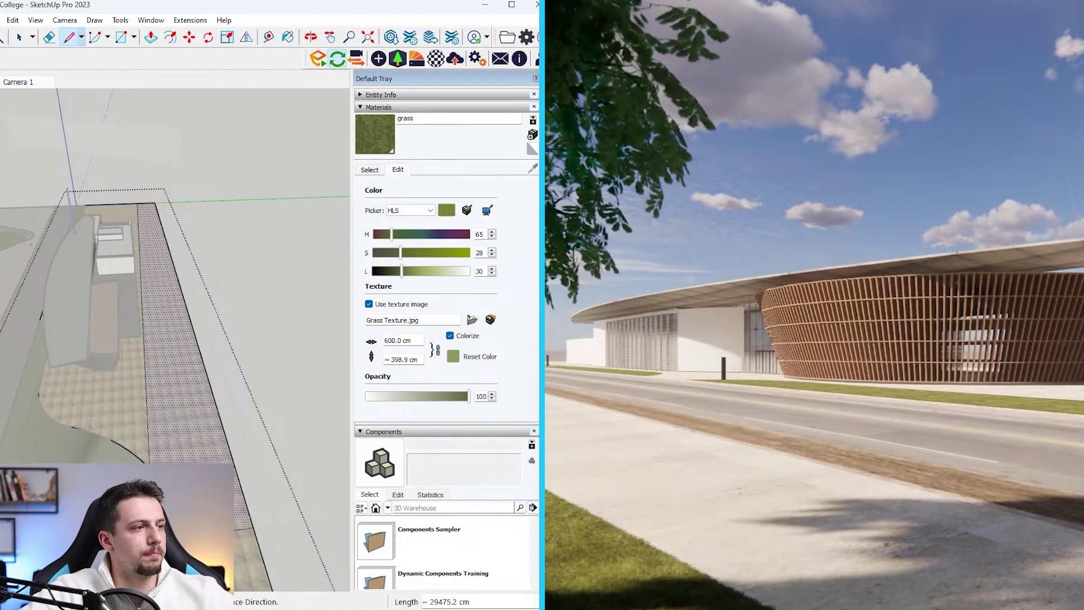
Step: Paint the new ground strip behind the building with the grass material and close the group
{"action": "middle_click_drag", "start_coordinate": [169, 415], "coordinate": [190, 400]}
{"action": "key", "text": "space"}
{"action": "key", "text": "b"}
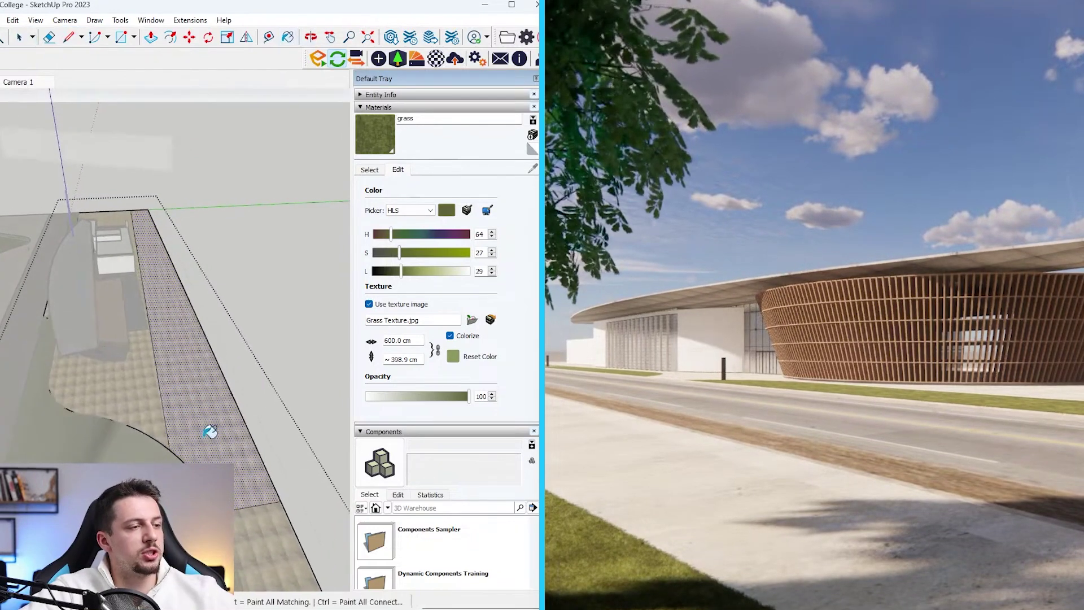
{"action": "left_click", "coordinate": [210, 423]}
{"action": "key", "text": "space"}
{"action": "key", "text": "Escape"}
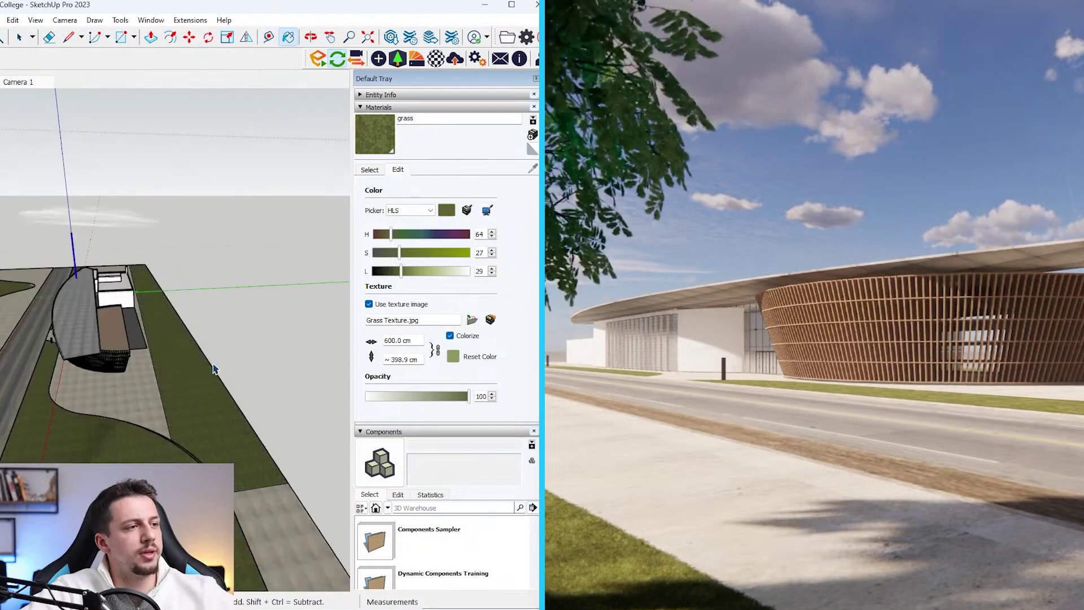
Step: Start Enscape's multi-asset placement and filter the asset library to the Vegetation category with the Tree tag
{"action": "middle_click_drag", "start_coordinate": [213, 436], "coordinate": [202, 424]}
{"action": "scroll", "coordinate": [203, 428], "scroll_direction": "down", "scroll_amount": 5}
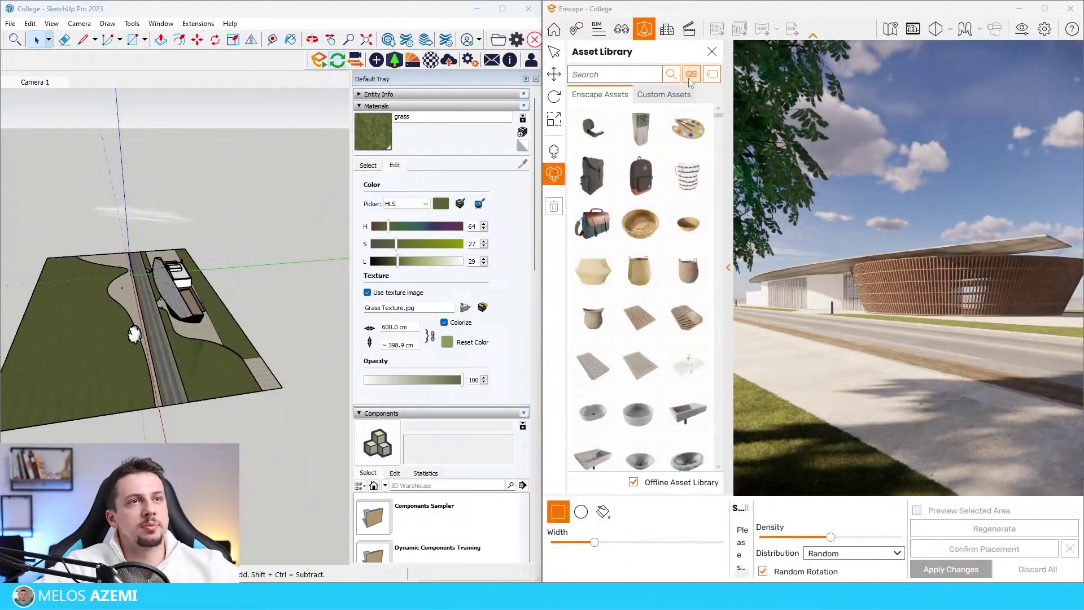
{"action": "left_click", "coordinate": [690, 80]}
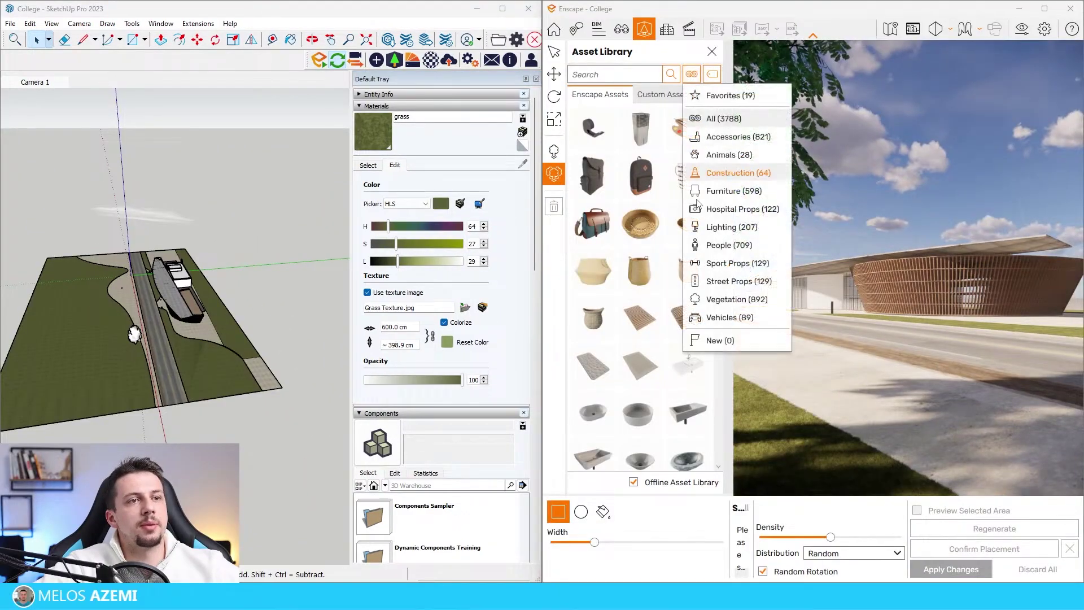
{"action": "left_click", "coordinate": [734, 302]}
{"action": "left_click", "coordinate": [712, 75]}
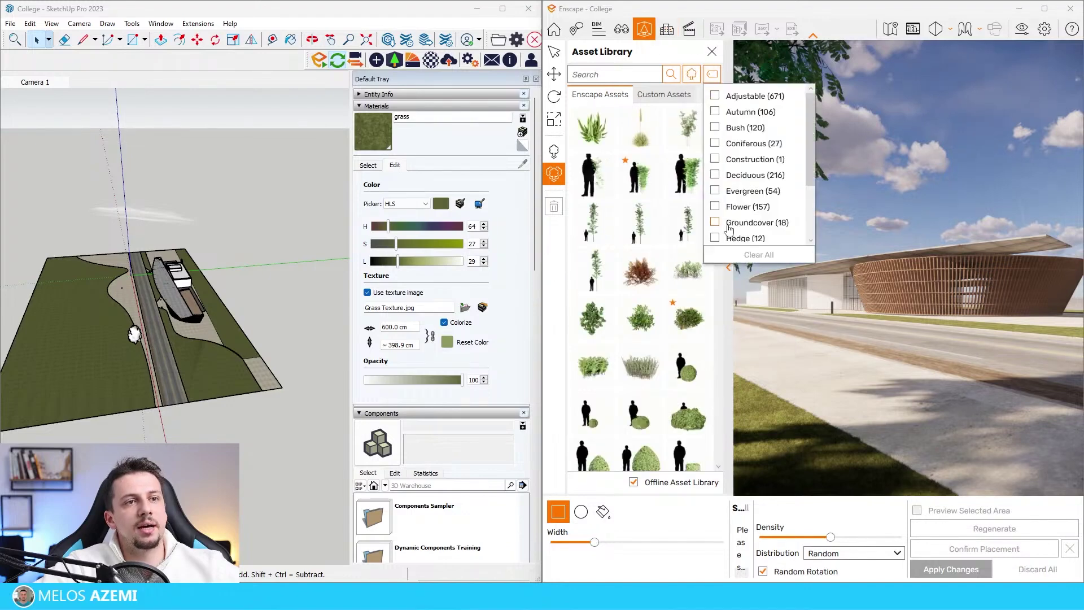
{"action": "scroll", "coordinate": [752, 201], "scroll_direction": "down", "scroll_amount": 1}
{"action": "left_click", "coordinate": [742, 237]}
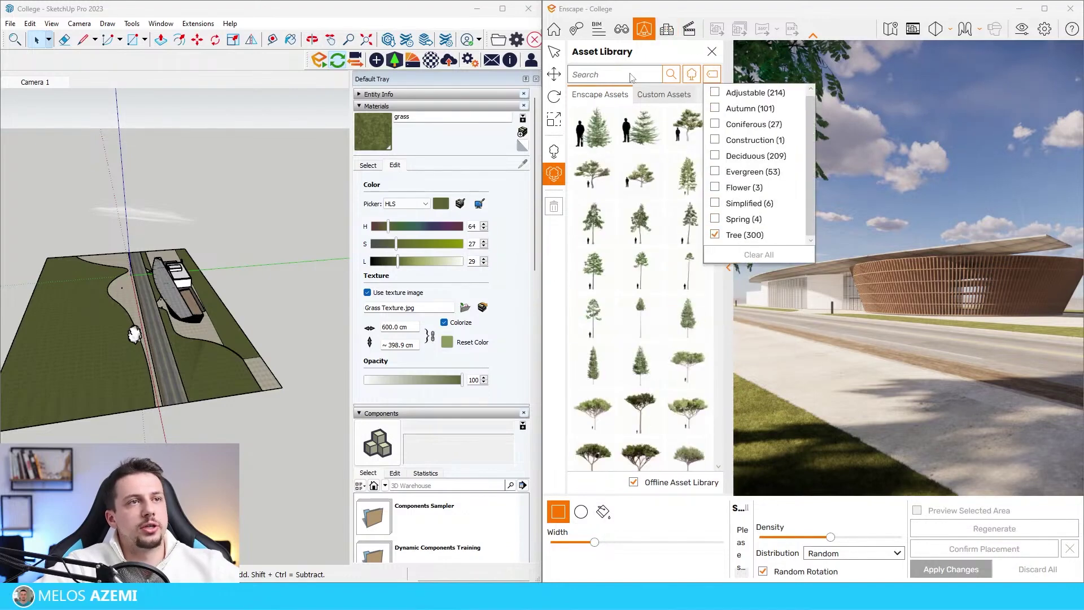
Step: Search the tree assets for "oak" and select all the oak results for multi-asset placement
{"action": "left_click", "coordinate": [630, 74]}
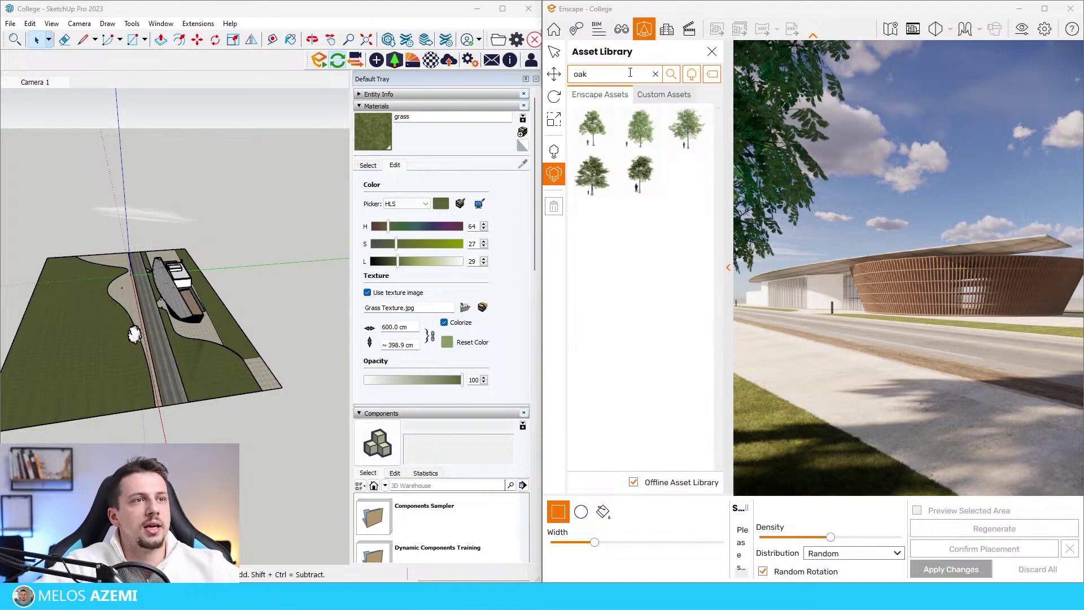
{"action": "left_click", "coordinate": [652, 119]}
{"action": "left_click", "coordinate": [688, 127]}
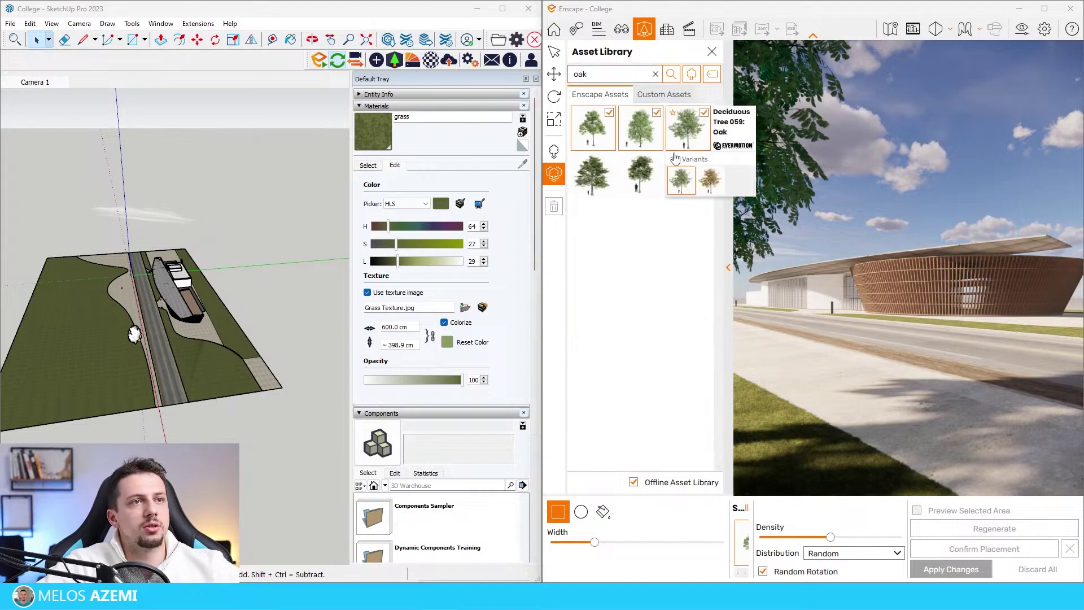
{"action": "left_click", "coordinate": [630, 173]}
{"action": "left_click", "coordinate": [610, 162]}
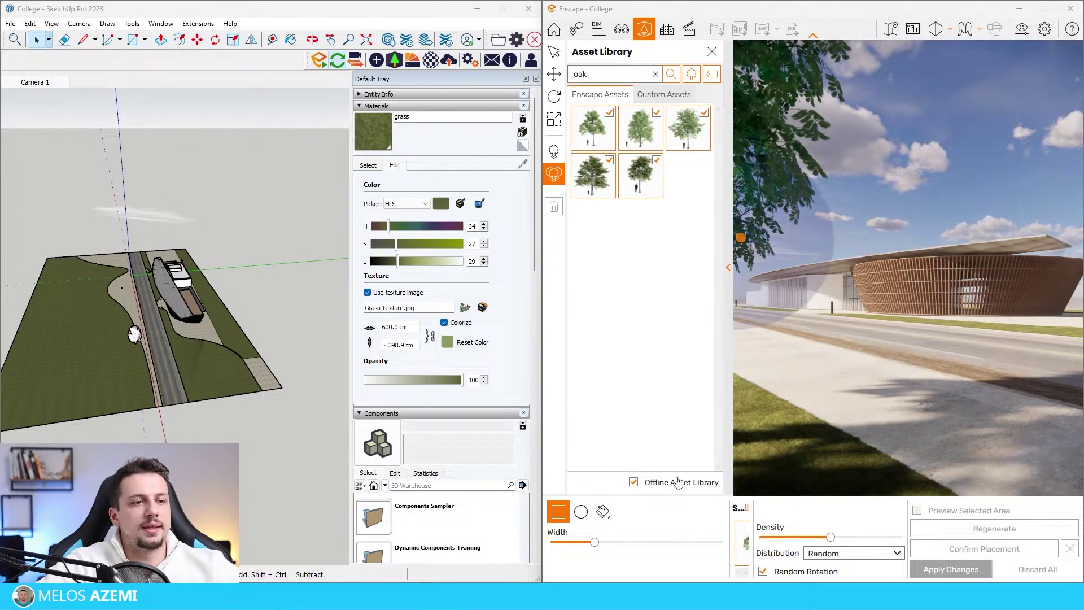
Step: Fill the lawn across the road with the selected oaks at a higher density with random distribution, and confirm the placement
{"action": "left_click", "coordinate": [603, 511]}
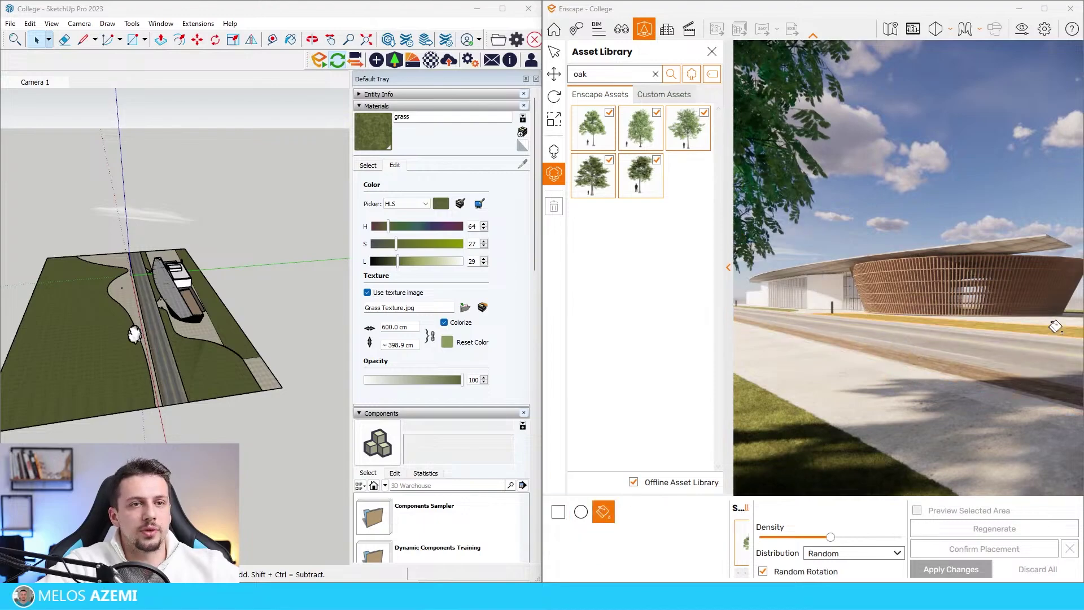
{"action": "left_click", "coordinate": [782, 439]}
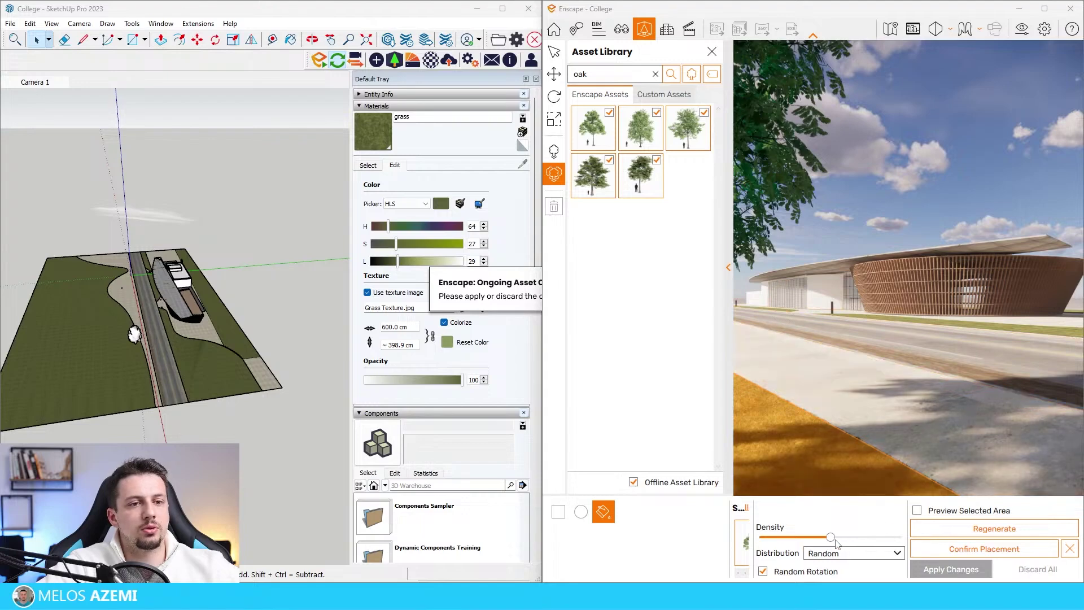
{"action": "left_click", "coordinate": [863, 537]}
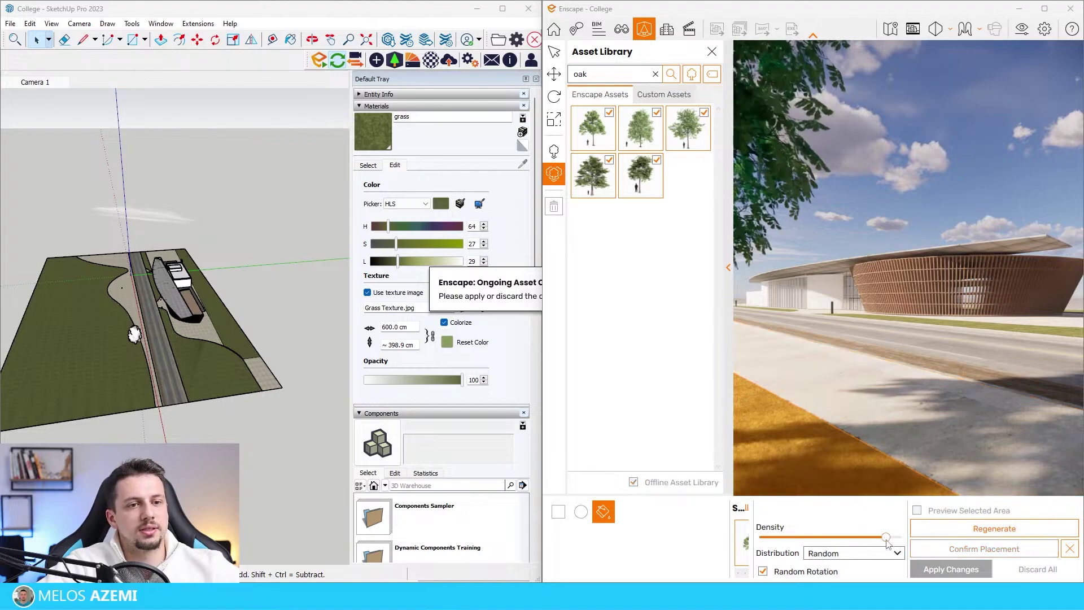
{"action": "left_click", "coordinate": [984, 549]}
Step: Delete the oak close to the pavement that blocks the camera's view of the building
{"action": "scroll", "coordinate": [132, 303], "scroll_direction": "down", "scroll_amount": 5}
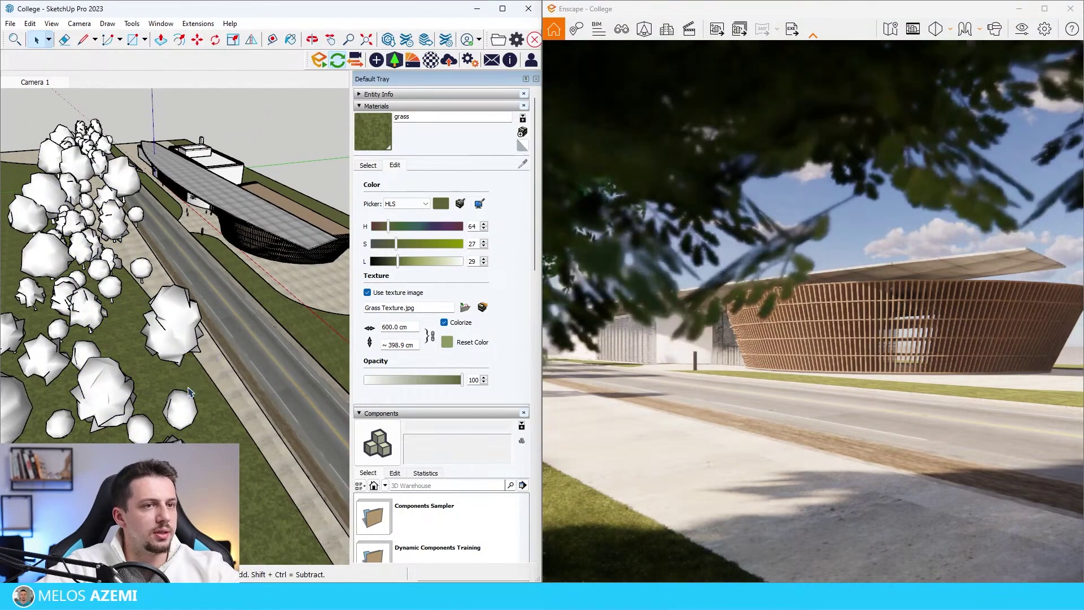
{"action": "left_click", "coordinate": [182, 406]}
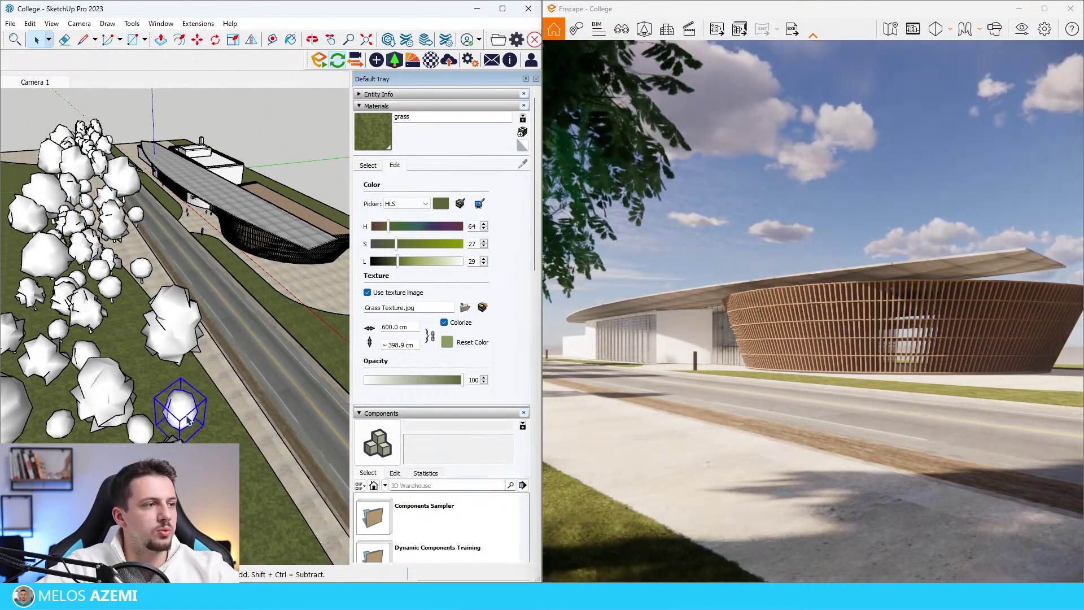
{"action": "key", "text": "Delete"}
Step: Scale up the cluster of oaks standing on the lawn beside the road
{"action": "middle_click_drag", "start_coordinate": [184, 402], "coordinate": [164, 400]}
{"action": "left_click_drag", "start_coordinate": [293, 386], "coordinate": [302, 390]}
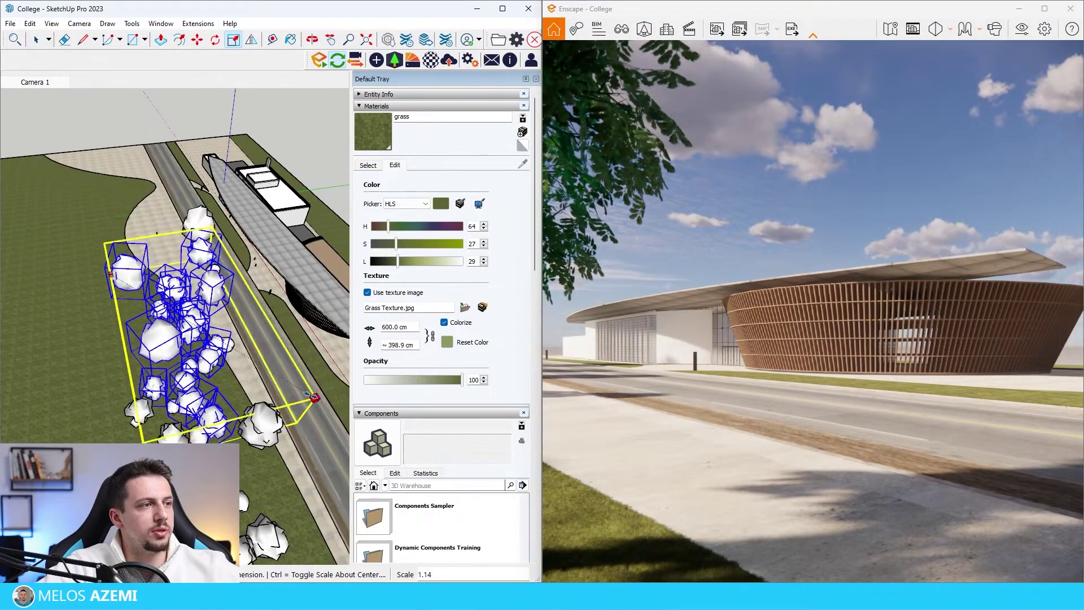
{"action": "key", "text": "space"}
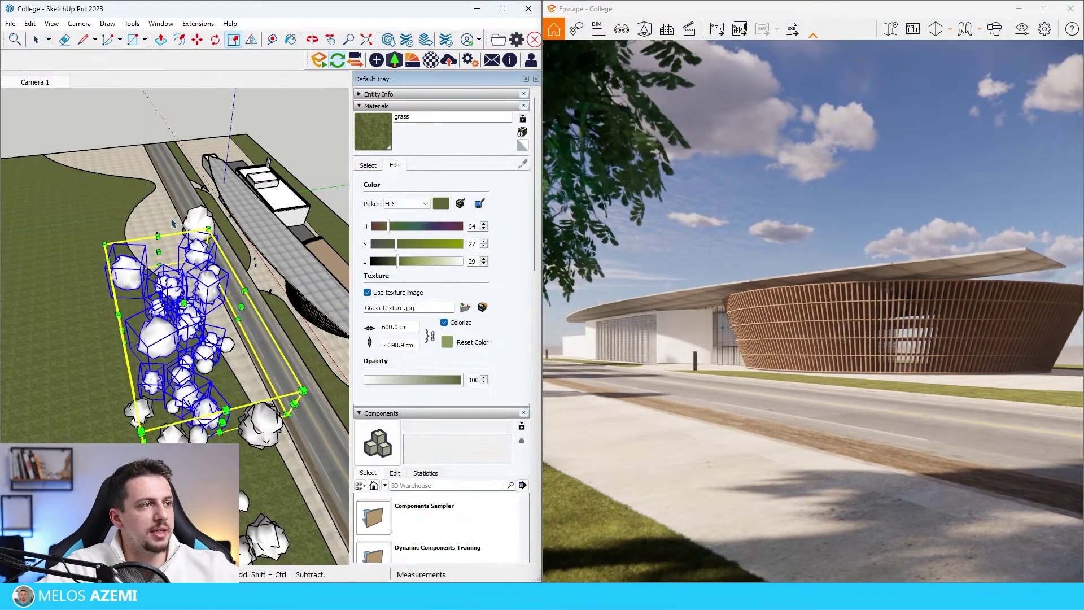
Step: Delete the oak at the far end of the row and the one overhanging the roadside pavement
{"action": "left_click", "coordinate": [199, 225]}
{"action": "left_click", "coordinate": [221, 345], "text": "ctrl"}
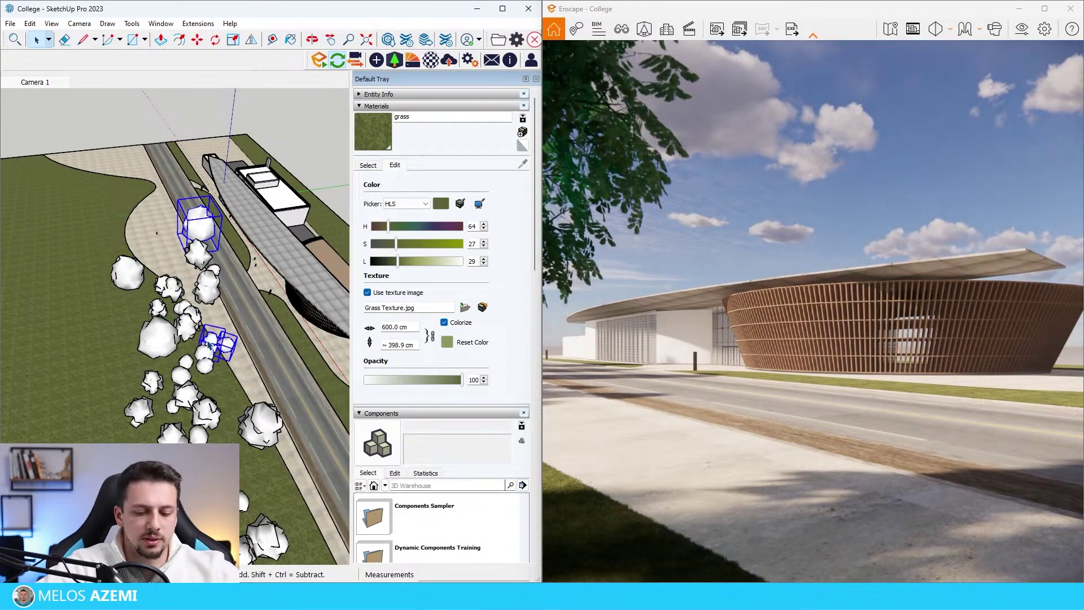
{"action": "key", "text": "Delete"}
Step: Copy the cluster of oaks about 5678 cm farther along the road and select the copied tree at the roadside
{"action": "left_click_drag", "start_coordinate": [72, 222], "coordinate": [222, 425]}
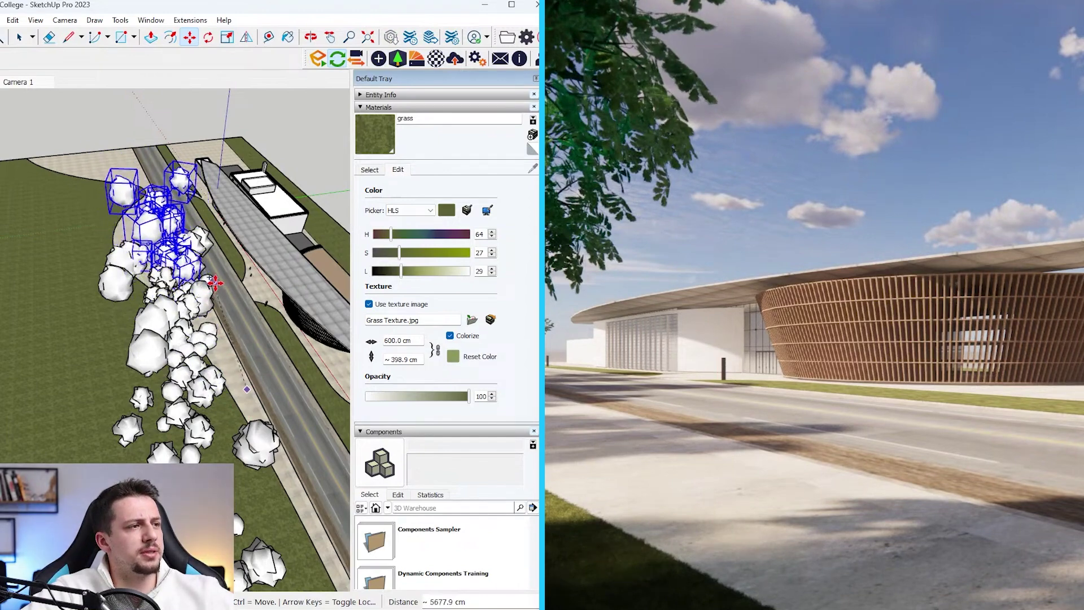
{"action": "scroll", "coordinate": [209, 267], "scroll_direction": "up", "scroll_amount": 3}
{"action": "middle_click_drag", "start_coordinate": [209, 267], "coordinate": [199, 186]}
{"action": "key", "text": "space"}
{"action": "left_click", "coordinate": [198, 184]}
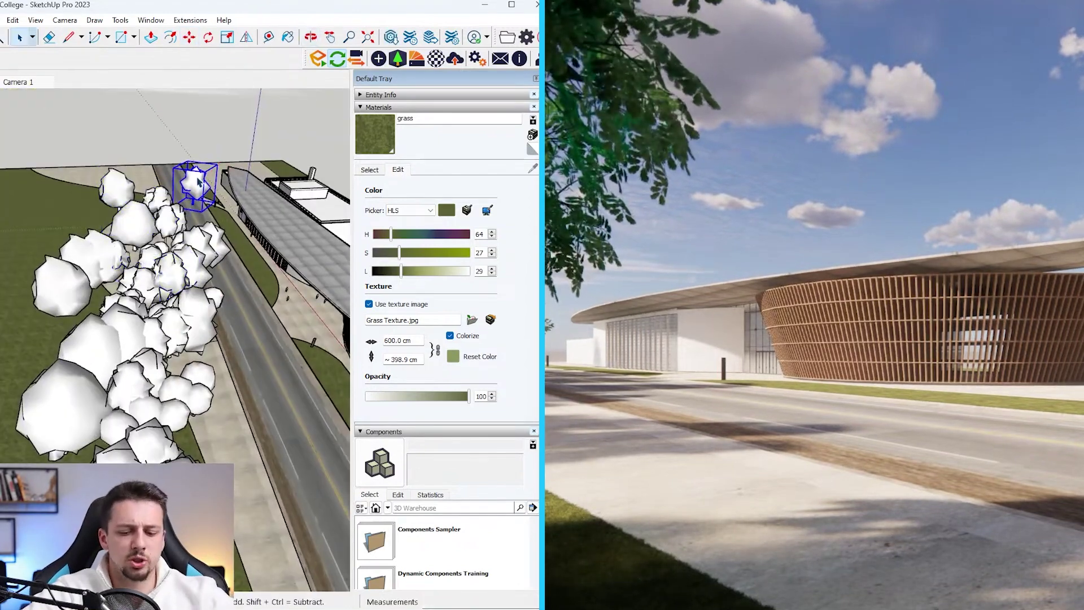
Step: Choose the grass area around the building for multi-asset placement, search the Vegetation assets for "oak" and select all the oak results
{"action": "scroll", "coordinate": [197, 184], "scroll_direction": "down", "scroll_amount": 10}
{"action": "scroll", "coordinate": [143, 305], "scroll_direction": "up", "scroll_amount": 4}
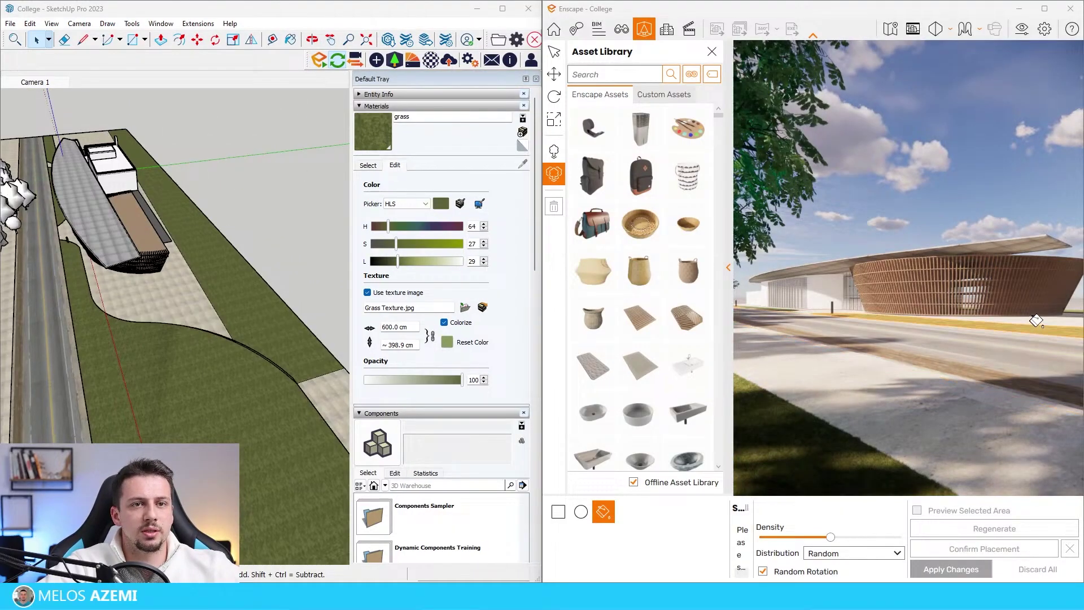
{"action": "left_click", "coordinate": [1036, 320]}
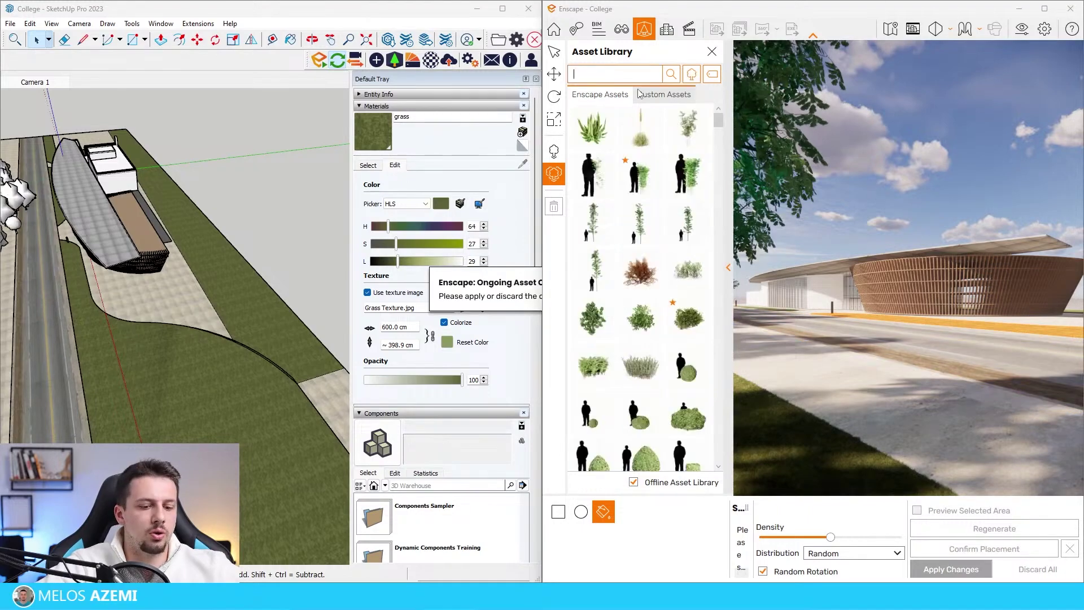
{"action": "type", "text": "oak"}
{"action": "key", "text": "Return"}
{"action": "left_click", "coordinate": [593, 127]}
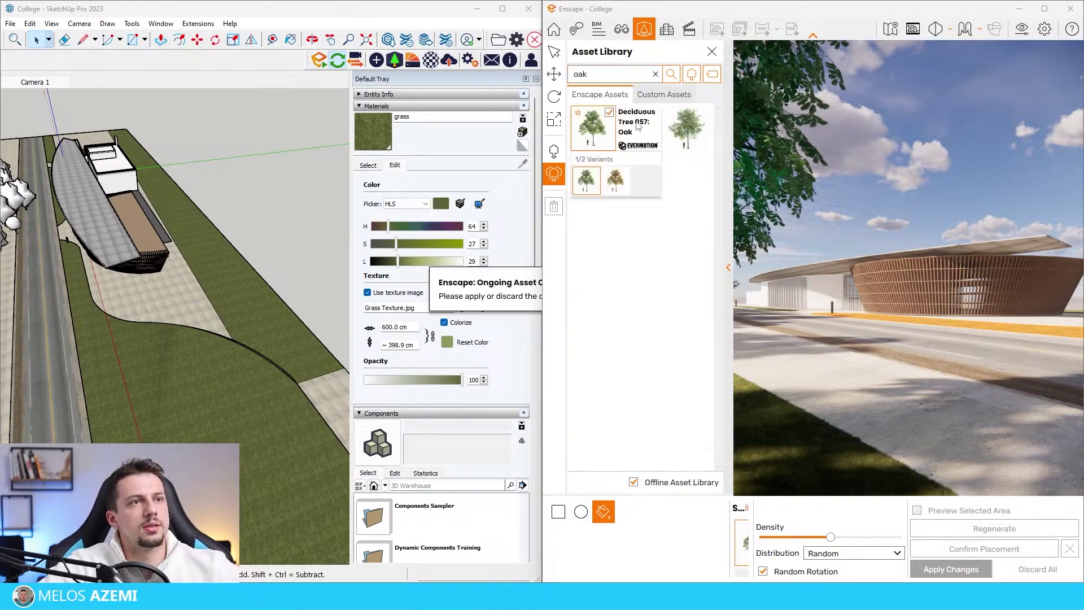
{"action": "left_click", "coordinate": [640, 127]}
{"action": "left_click", "coordinate": [688, 128]}
{"action": "left_click", "coordinate": [594, 168]}
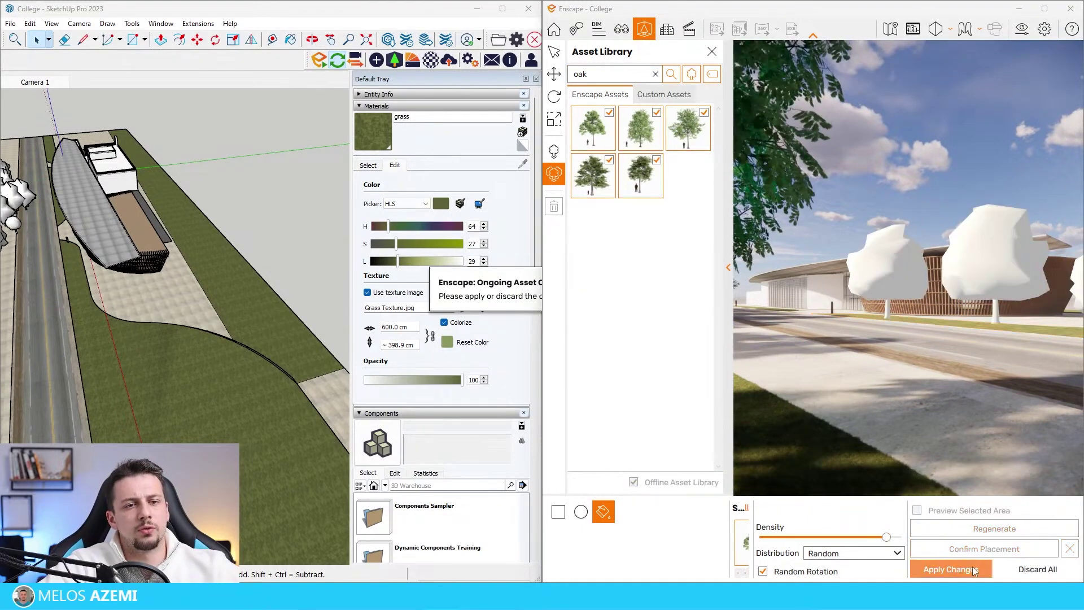
Step: Apply the oak placement to the grass area and move the large tree to the paved forecourt near the building's slatted end
{"action": "left_click", "coordinate": [950, 569]}
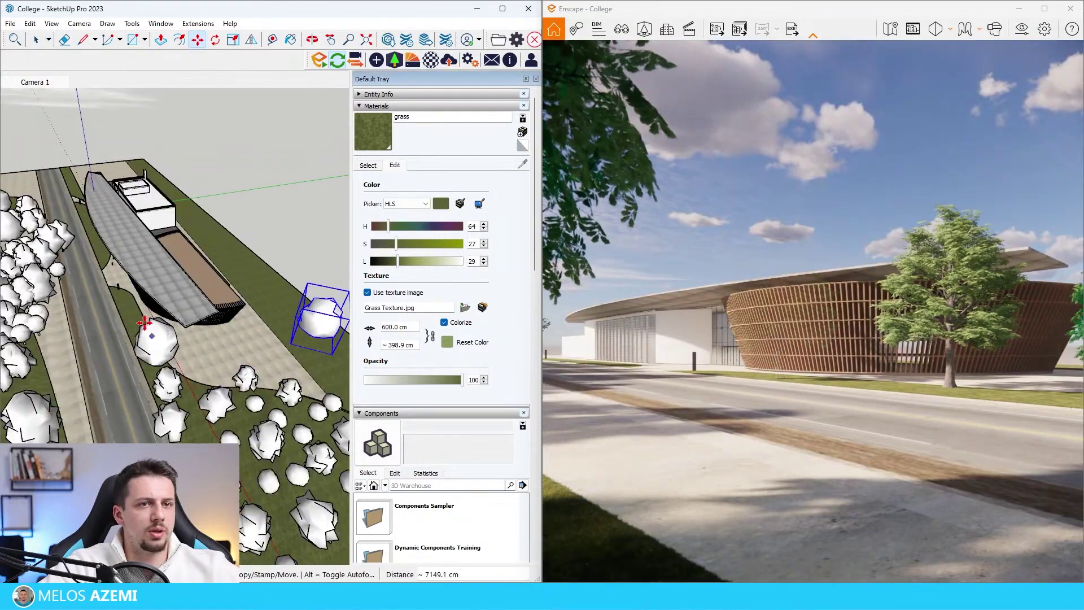
{"action": "scroll", "coordinate": [169, 339], "scroll_direction": "up", "scroll_amount": 5}
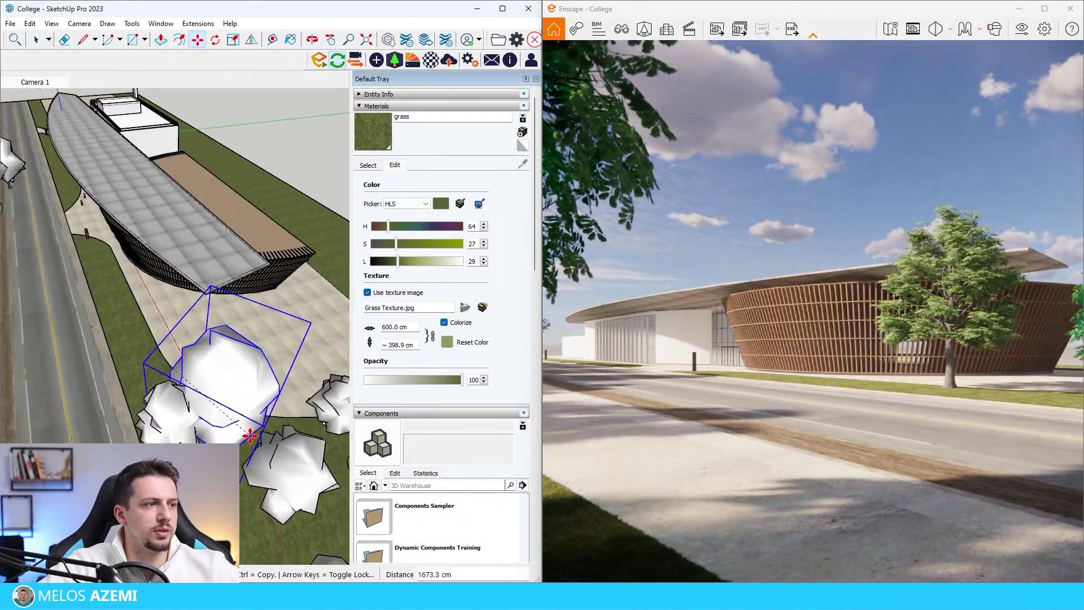
{"action": "scroll", "coordinate": [240, 434], "scroll_direction": "up", "scroll_amount": 4}
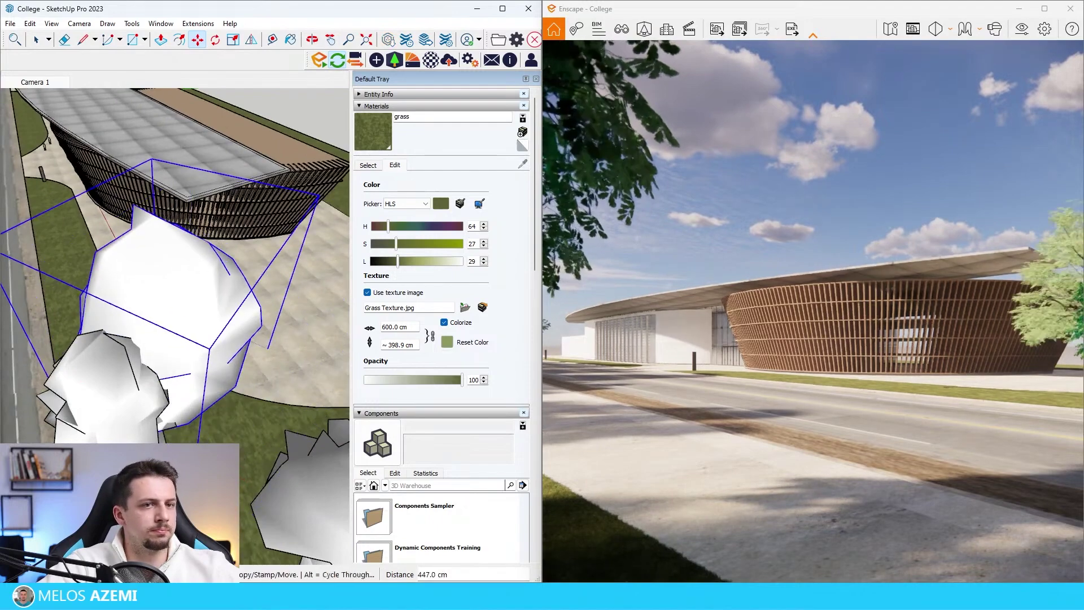
{"action": "left_click", "coordinate": [226, 418]}
Step: Select the oaks on the grass beside the building's slatted end and move them
{"action": "scroll", "coordinate": [226, 418], "scroll_direction": "down", "scroll_amount": 8}
{"action": "key", "text": "space"}
{"action": "left_click_drag", "start_coordinate": [219, 352], "coordinate": [333, 468]}
{"action": "middle_click_drag", "start_coordinate": [260, 408], "coordinate": [254, 406]}
{"action": "key", "text": "m"}
{"action": "left_click", "coordinate": [254, 406]}
{"action": "scroll", "coordinate": [316, 370], "scroll_direction": "up", "scroll_amount": 3}
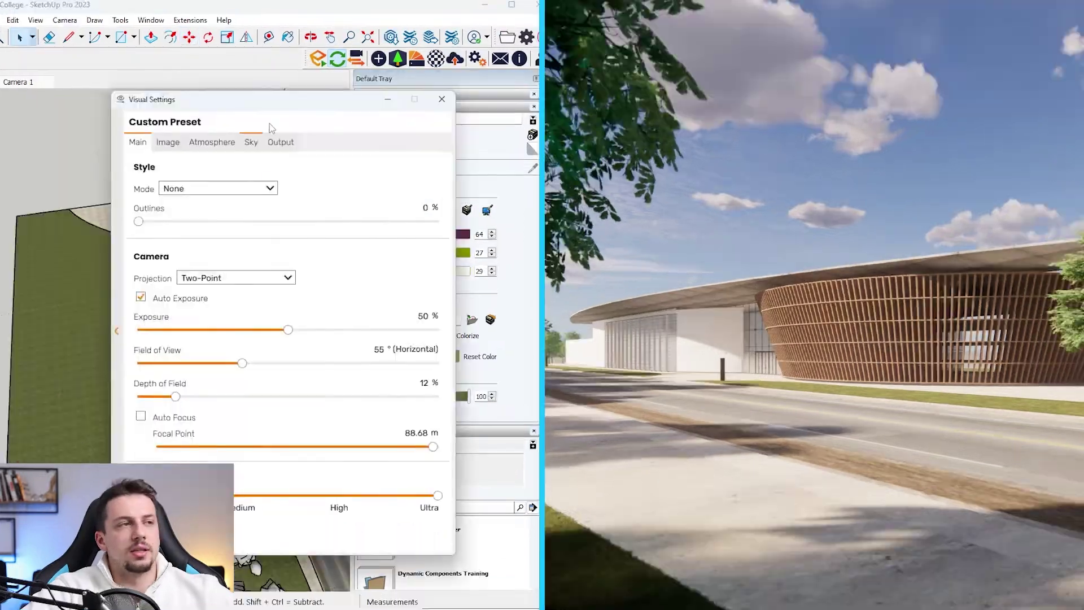
Step: Set the sky's horizon source to Skybox and load Sunset 2.hdr in the visual settings
{"action": "left_click", "coordinate": [258, 138]}
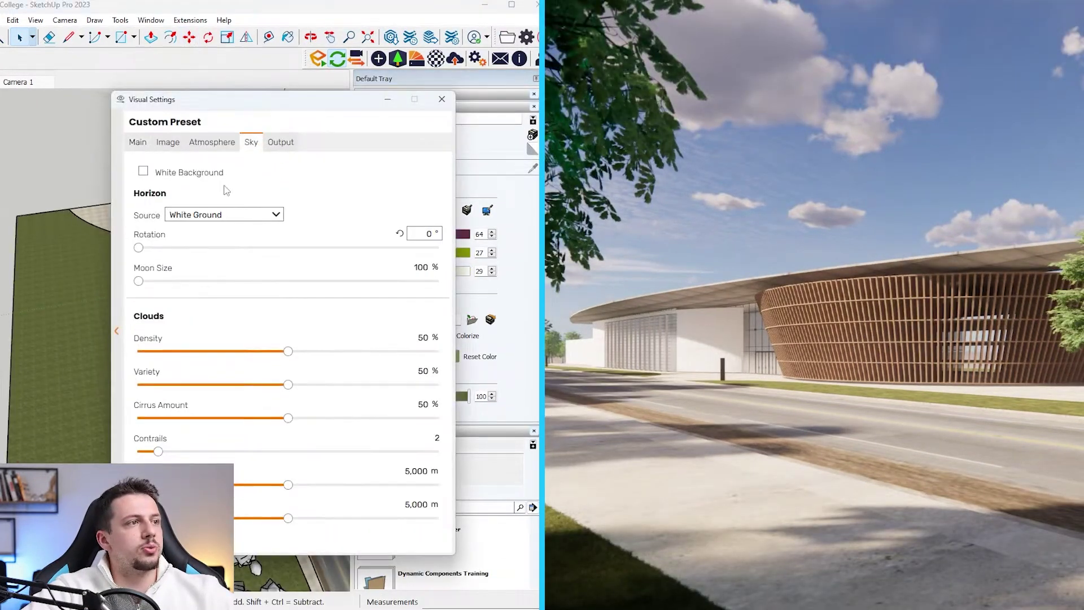
{"action": "left_click", "coordinate": [220, 248]}
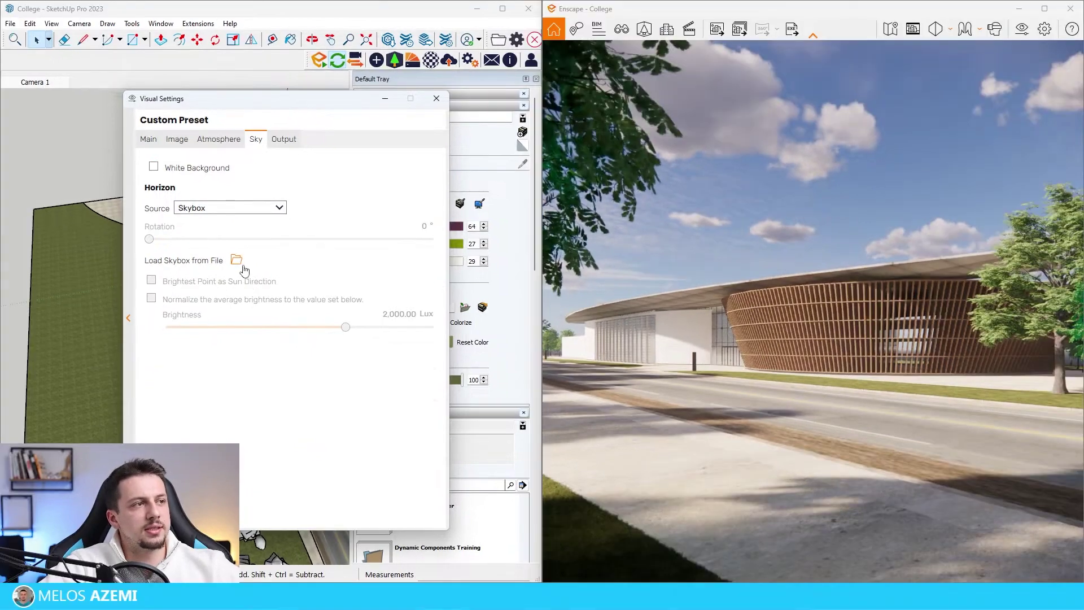
{"action": "left_click", "coordinate": [230, 269]}
{"action": "left_click_drag", "start_coordinate": [419, 120], "coordinate": [1083, 149]}
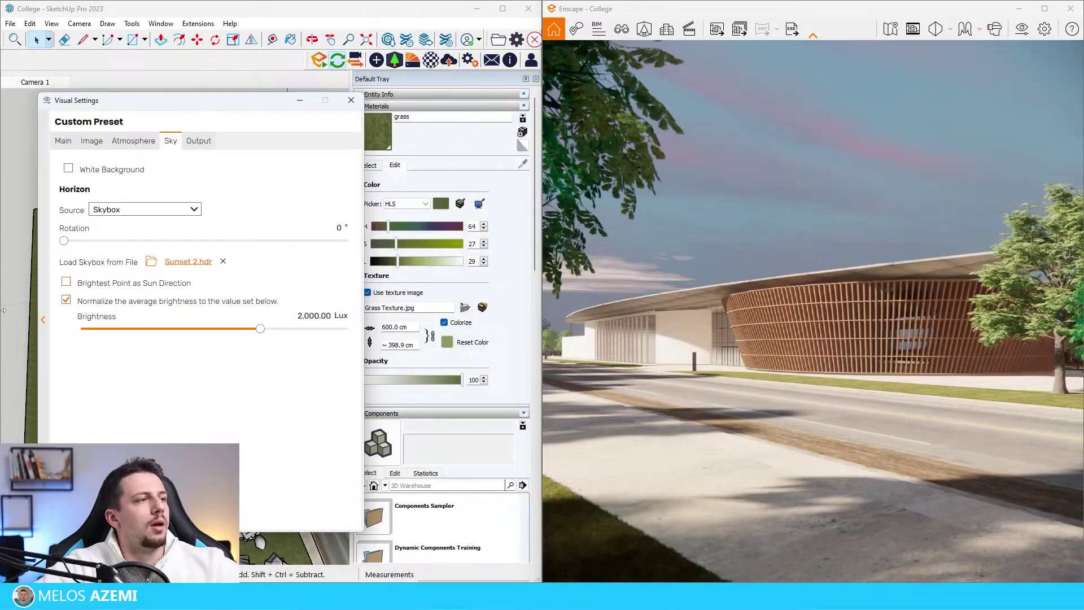
Step: Enable Brightest Point as Sun Direction and set the skybox rotation to 10°
{"action": "left_click", "coordinate": [66, 282]}
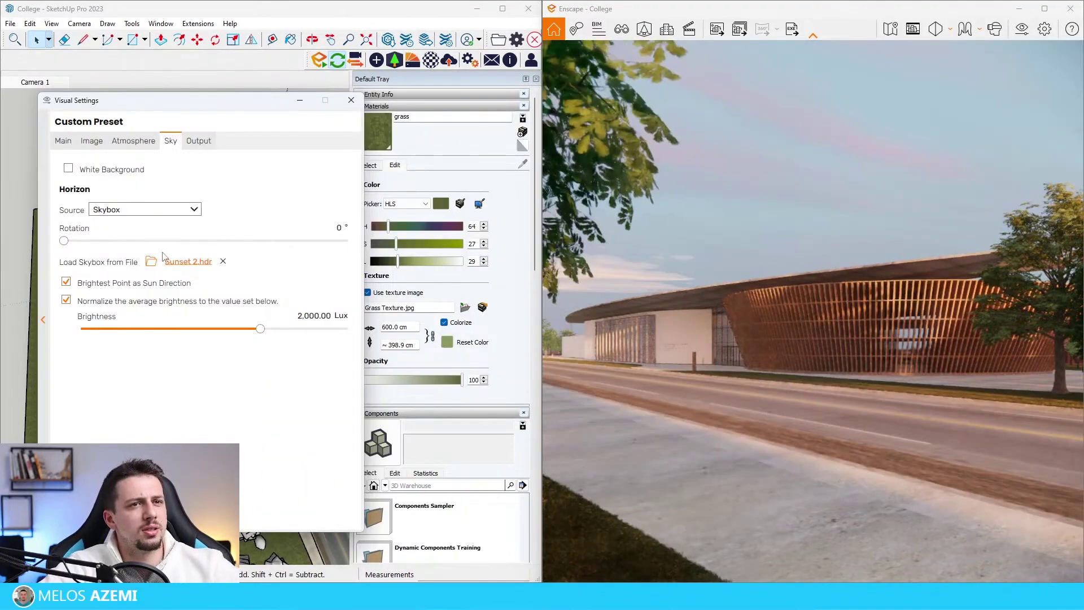
{"action": "left_click_drag", "start_coordinate": [64, 241], "coordinate": [227, 241]}
{"action": "left_click", "coordinate": [134, 141]}
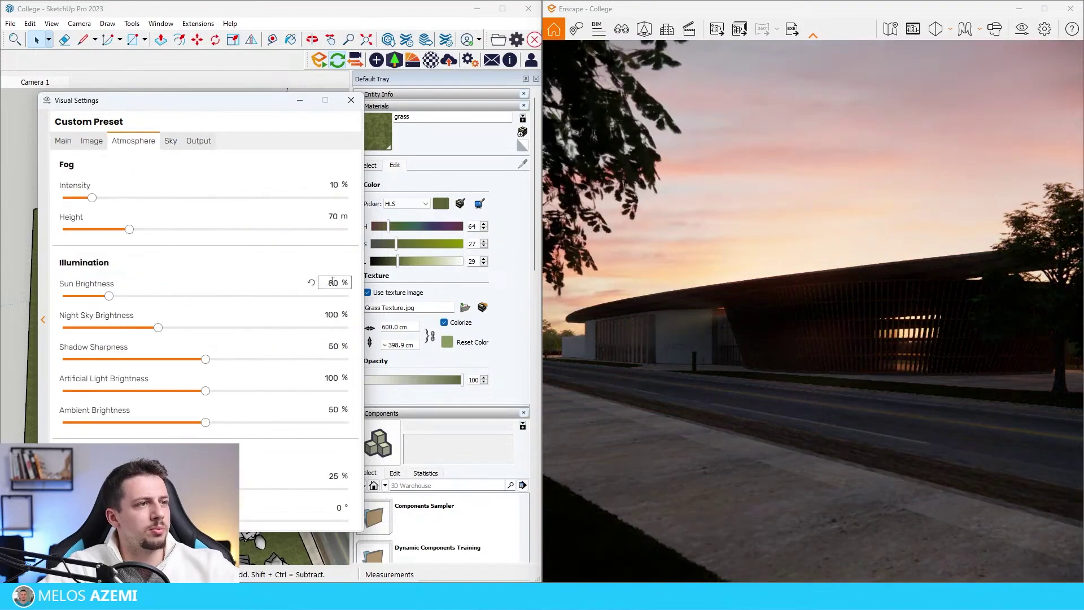
{"action": "left_click", "coordinate": [170, 142]}
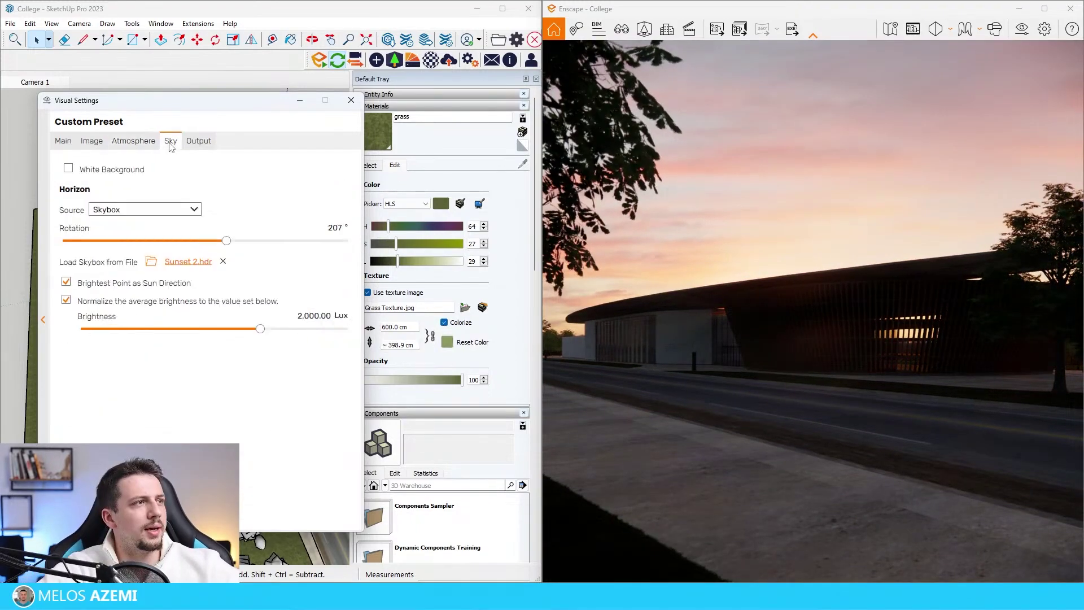
{"action": "left_click_drag", "start_coordinate": [227, 242], "coordinate": [72, 254]}
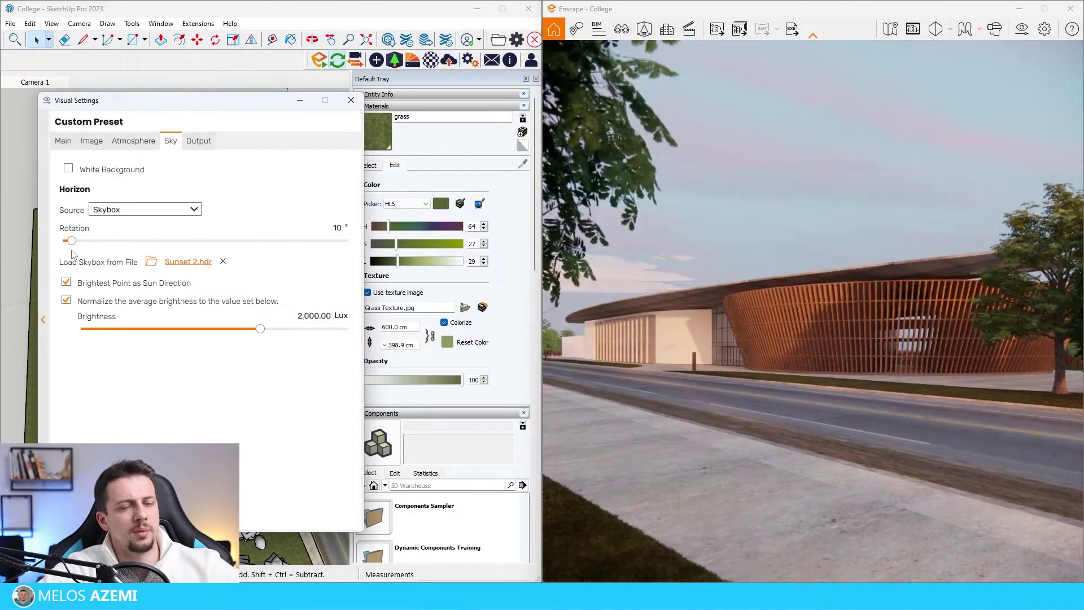
Step: Duplicate the custom preset as HDRI 2 and rename the original preset HDRI 1
{"action": "left_click", "coordinate": [43, 320]}
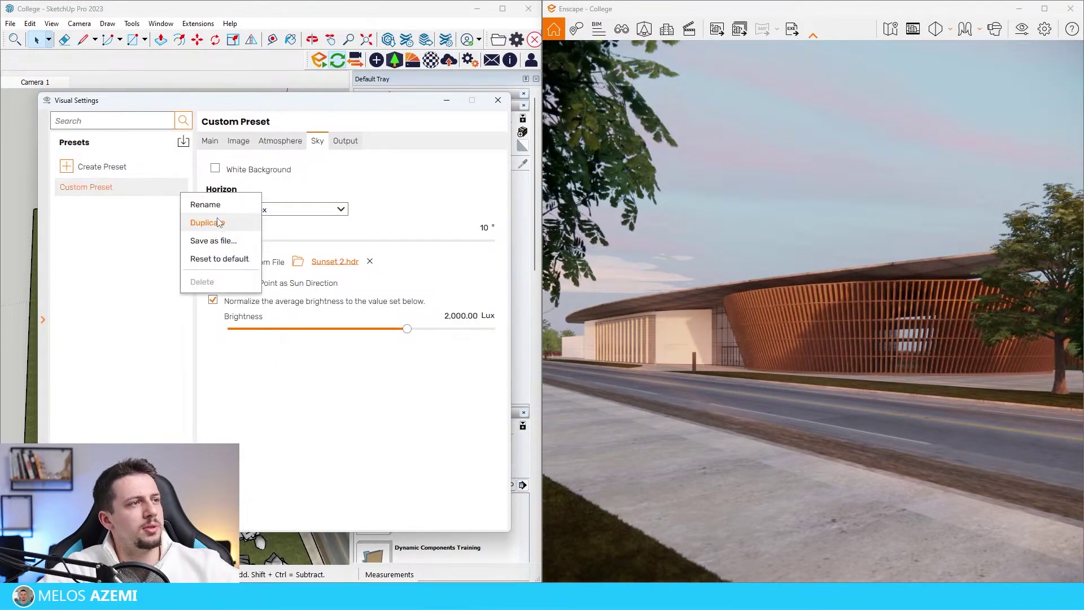
{"action": "left_click", "coordinate": [215, 222]}
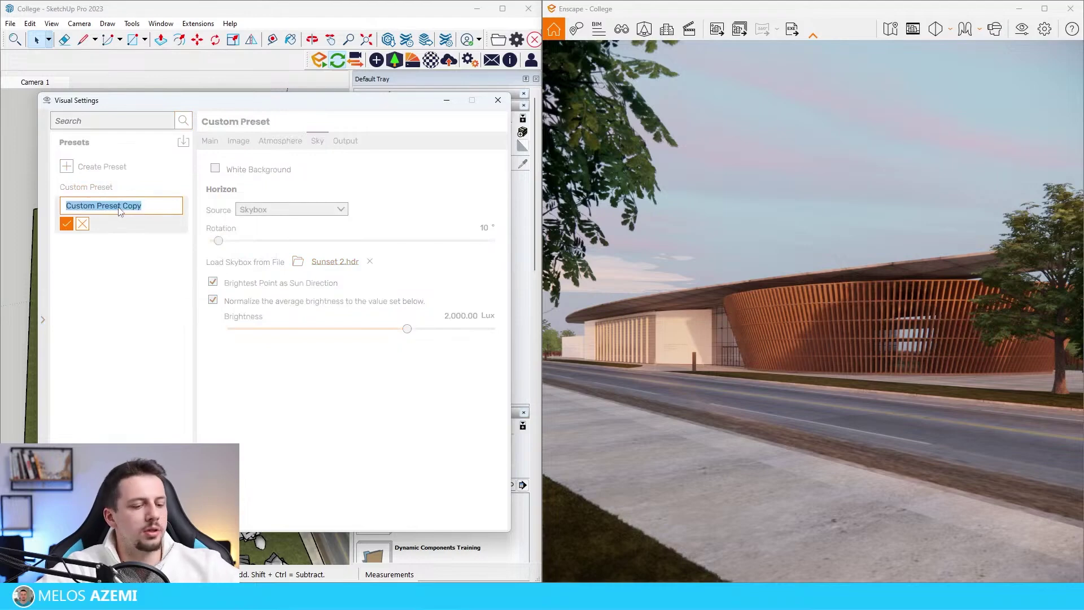
{"action": "key", "text": "Return"}
{"action": "double_click", "coordinate": [96, 190]}
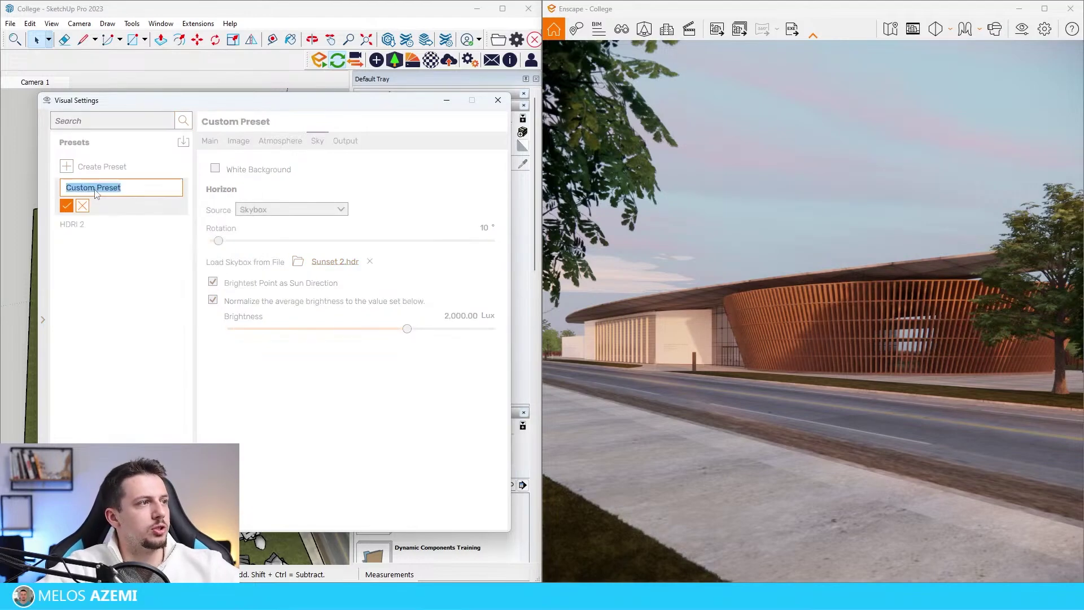
{"action": "type", "text": "HDRI 1"}
{"action": "key", "text": "Return"}
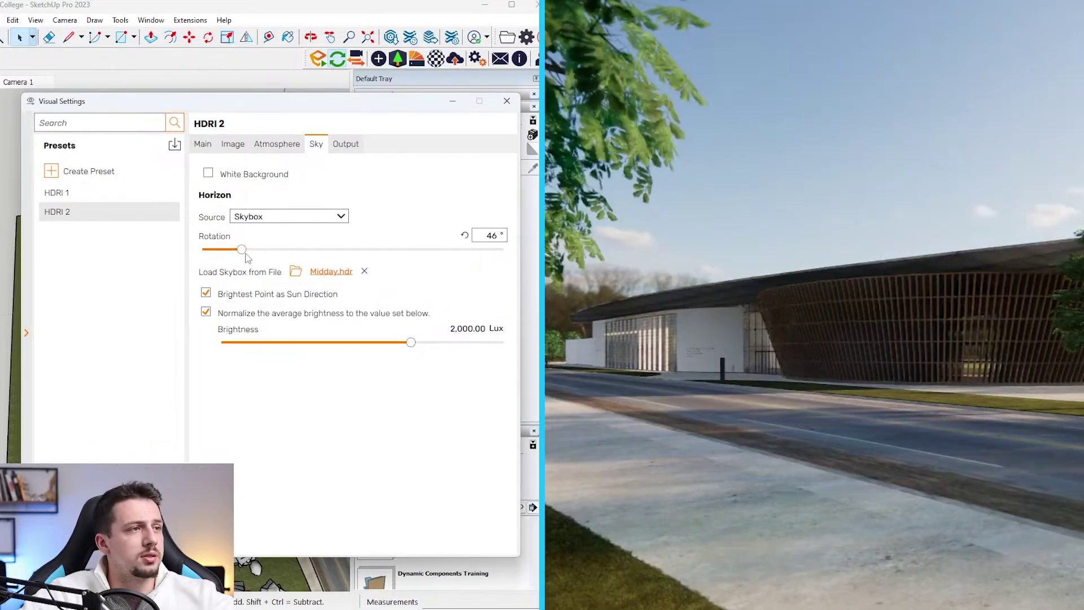
Step: Rotate the Midday.hdr skybox of the HDRI 2 preset to about 243° and return to the model
{"action": "left_click_drag", "start_coordinate": [245, 254], "coordinate": [403, 257]}
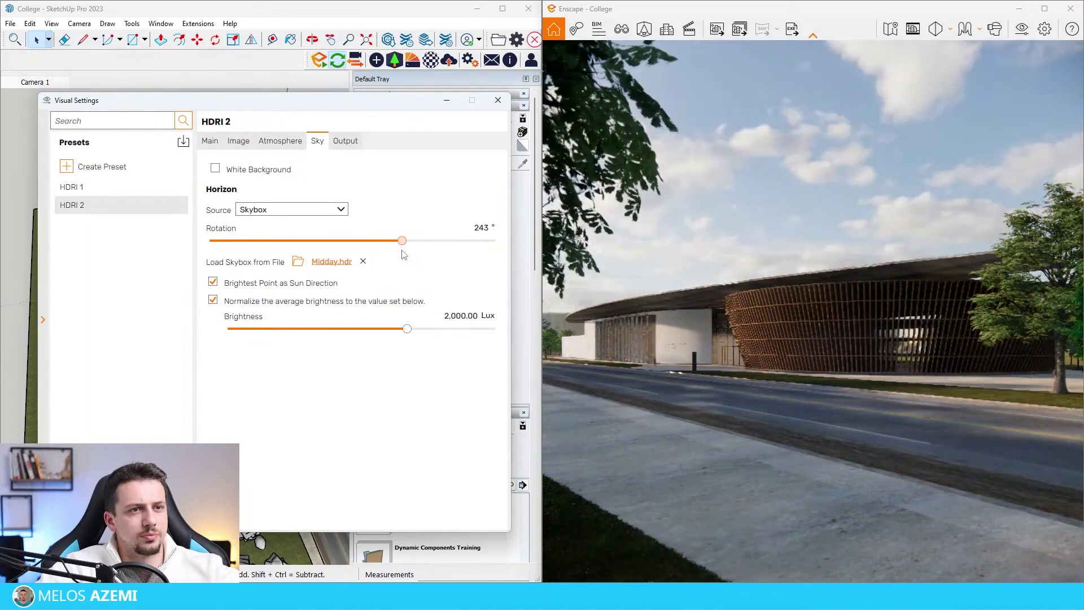
{"action": "left_click", "coordinate": [1011, 35]}
Step: Examine the roadside tree clusters, the road and the building from several angles
{"action": "scroll", "coordinate": [207, 364], "scroll_direction": "up", "scroll_amount": 10}
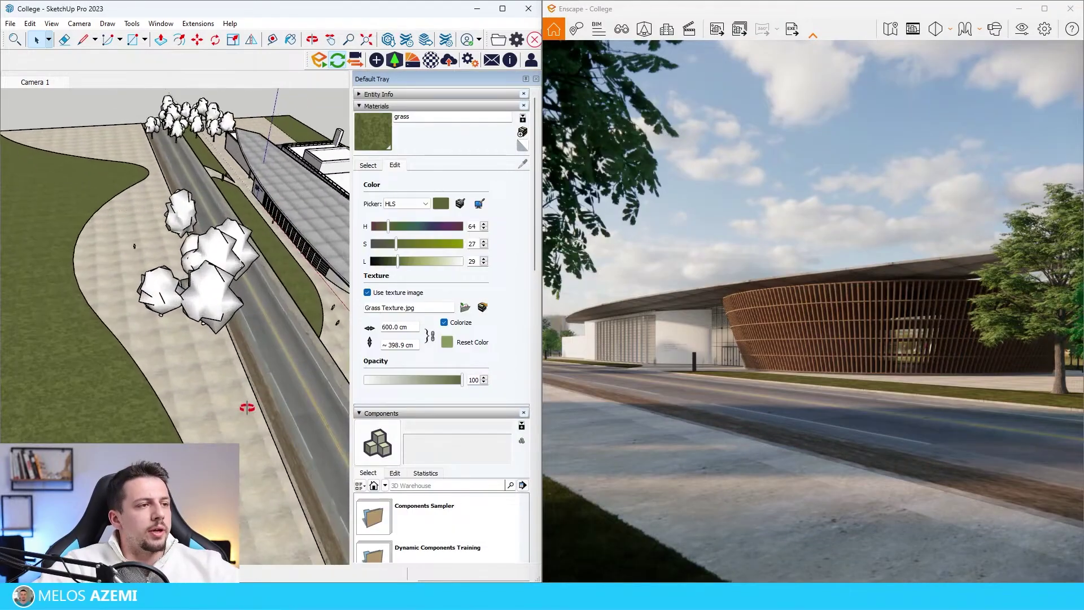
{"action": "scroll", "coordinate": [246, 373], "scroll_direction": "down", "scroll_amount": 3}
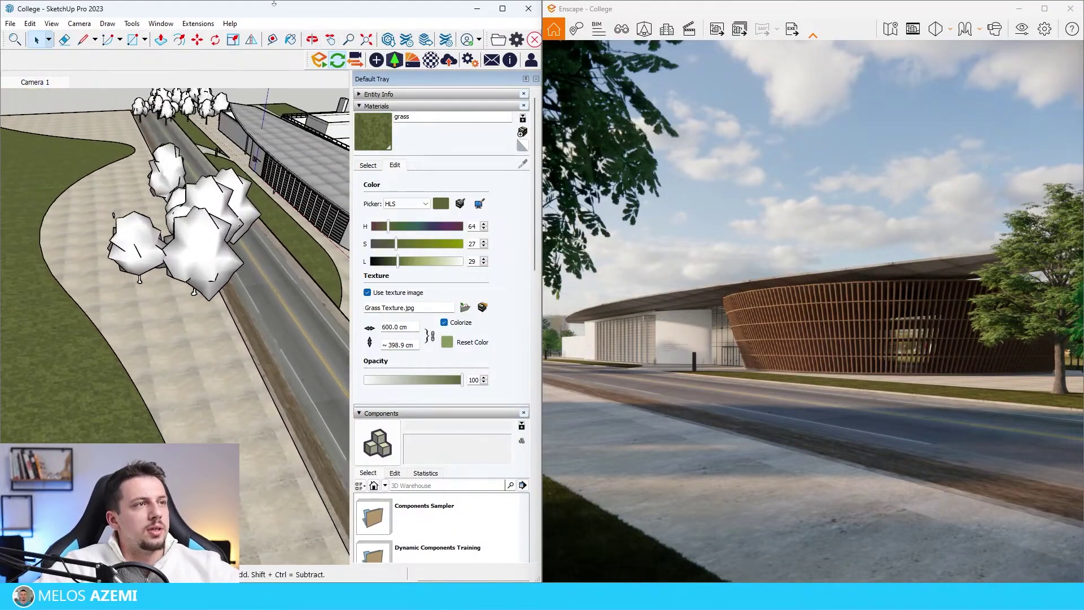
{"action": "scroll", "coordinate": [63, 339], "scroll_direction": "down", "scroll_amount": 3}
{"action": "scroll", "coordinate": [243, 343], "scroll_direction": "up", "scroll_amount": 8}
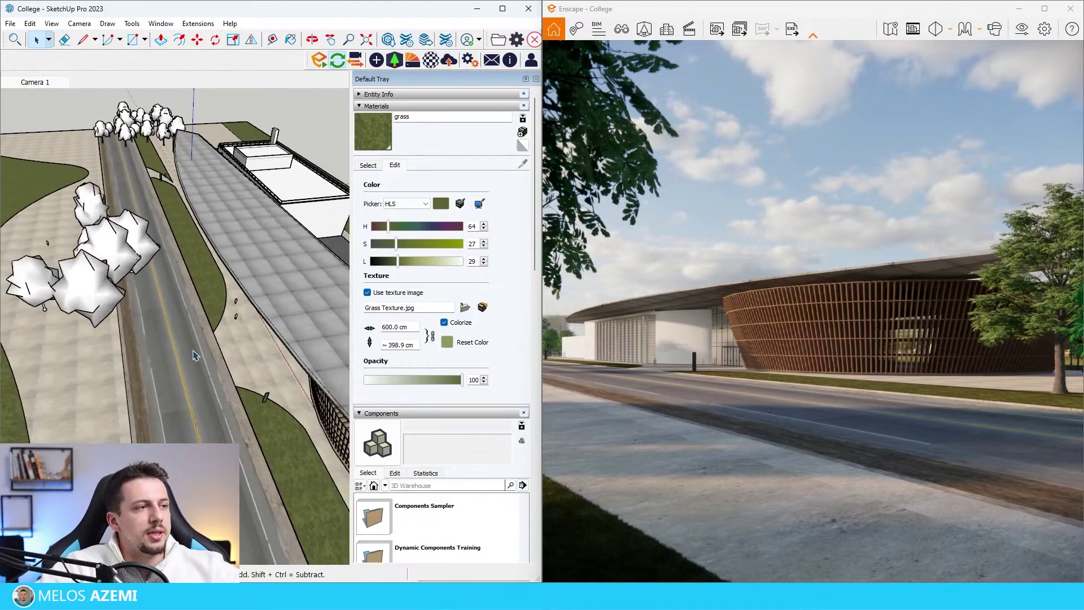
{"action": "middle_click_drag", "start_coordinate": [244, 343], "coordinate": [253, 361]}
{"action": "scroll", "coordinate": [152, 308], "scroll_direction": "down", "scroll_amount": 5}
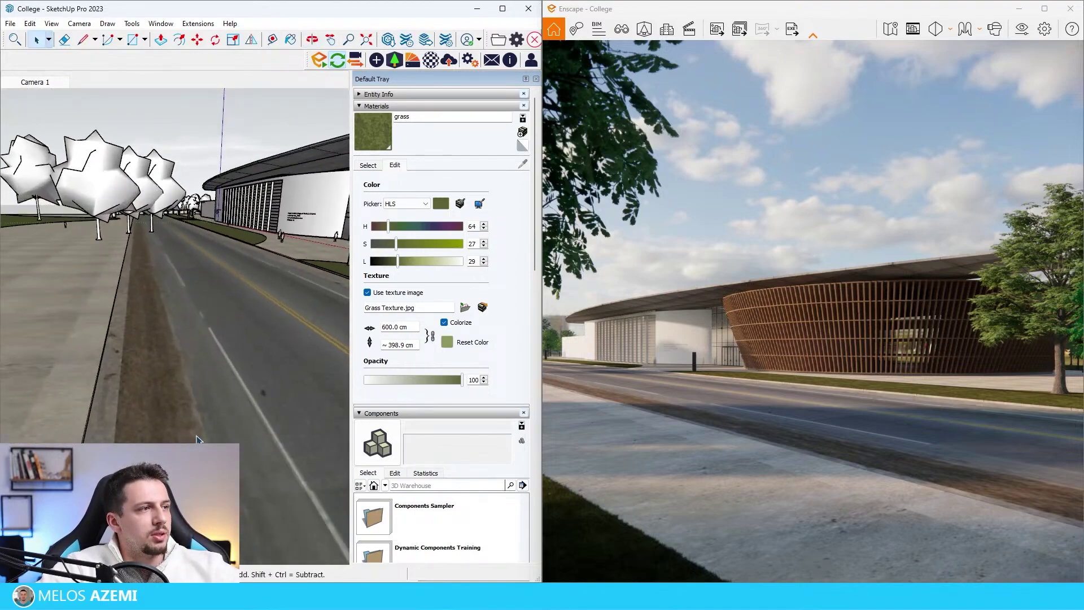
{"action": "scroll", "coordinate": [153, 308], "scroll_direction": "down", "scroll_amount": 4}
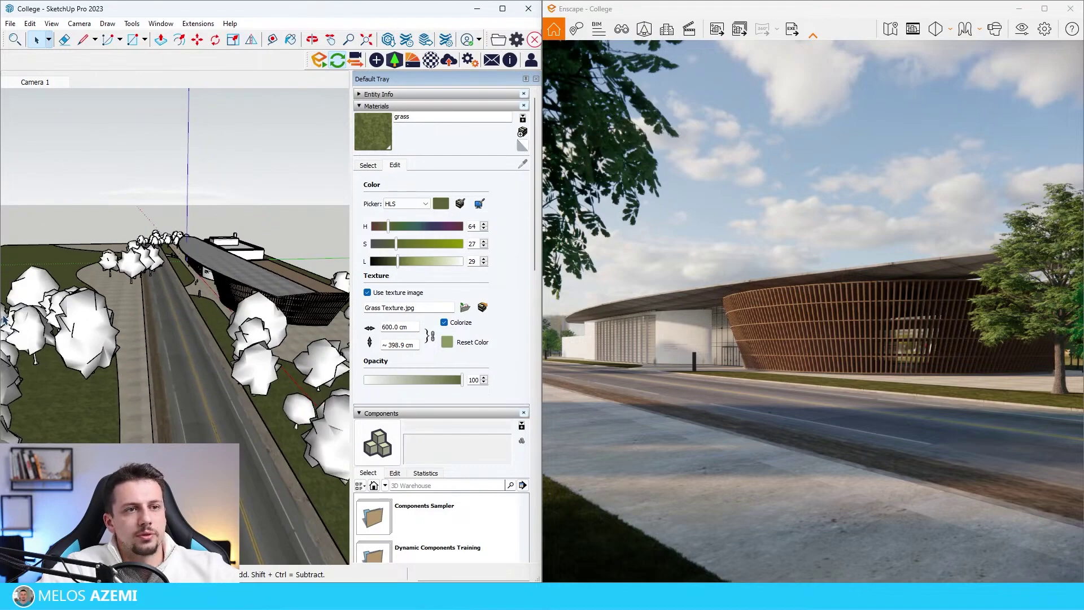
{"action": "scroll", "coordinate": [269, 281], "scroll_direction": "up", "scroll_amount": 5}
{"action": "middle_click_drag", "start_coordinate": [276, 375], "coordinate": [290, 363]}
{"action": "scroll", "coordinate": [290, 363], "scroll_direction": "up", "scroll_amount": 3}
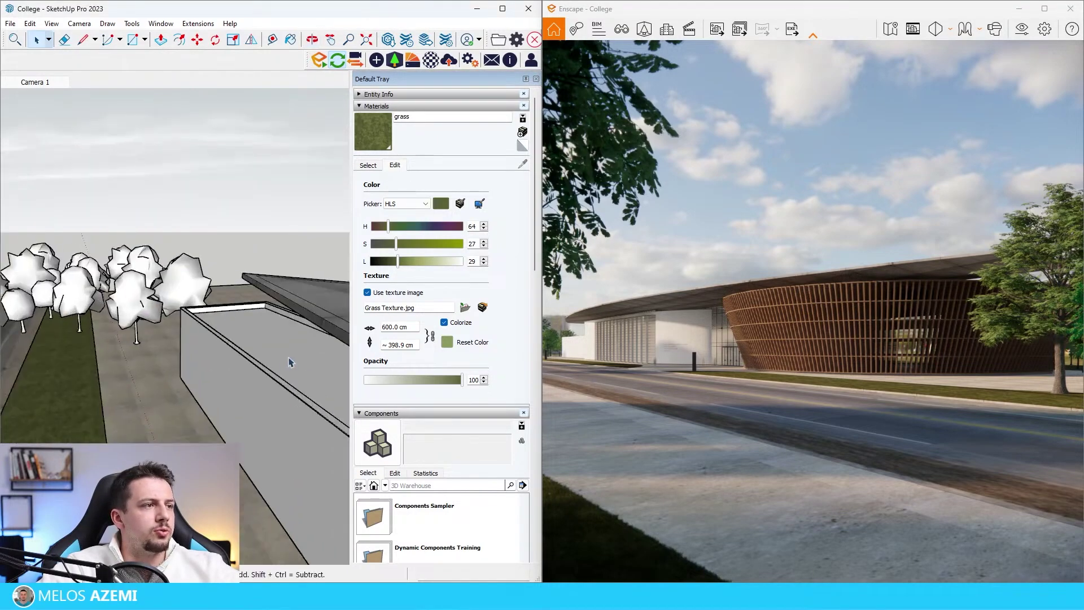
{"action": "scroll", "coordinate": [192, 366], "scroll_direction": "down", "scroll_amount": 3}
Step: Sample the glazing material behind the facade's columns and open it in the Enscape Material Editor
{"action": "scroll", "coordinate": [192, 366], "scroll_direction": "up", "scroll_amount": 10}
{"action": "key", "text": "b"}
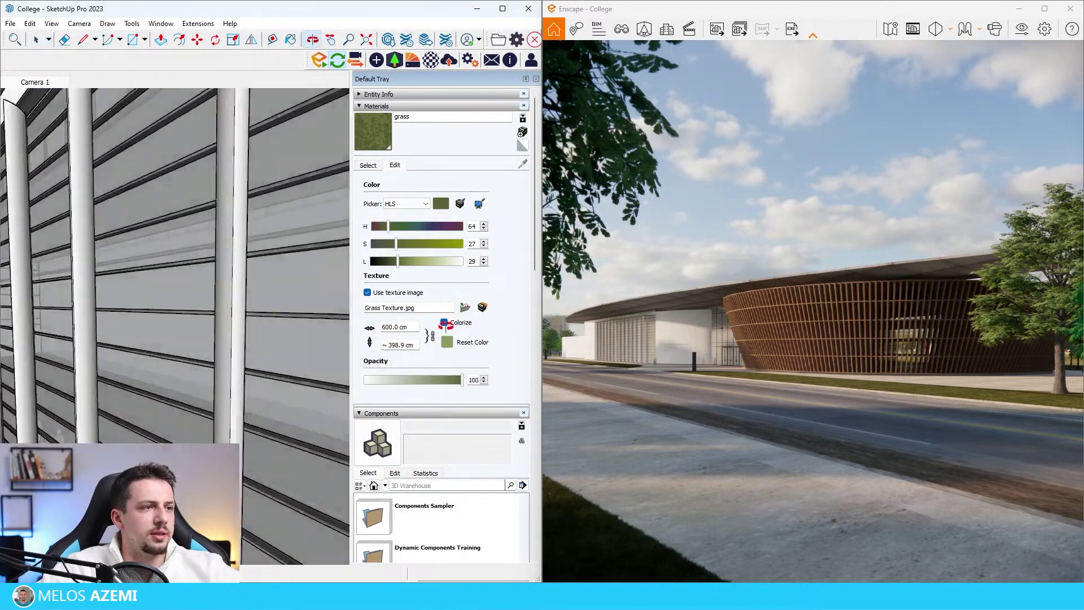
{"action": "left_click", "coordinate": [327, 305], "text": "alt"}
{"action": "left_click", "coordinate": [430, 59]}
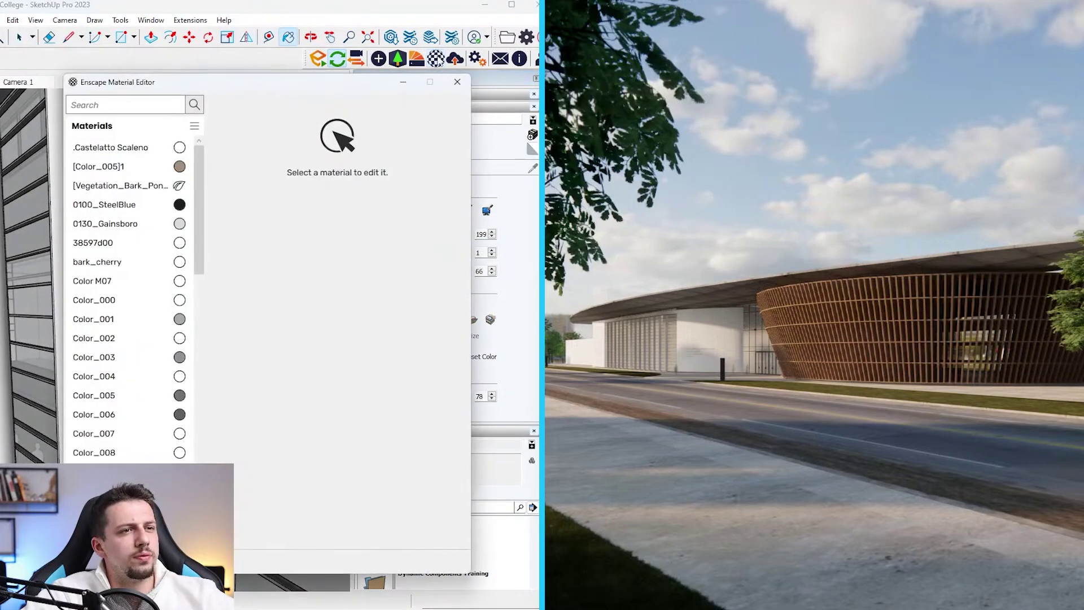
{"action": "left_click_drag", "start_coordinate": [343, 86], "coordinate": [458, 97]}
{"action": "left_click", "coordinate": [382, 5]}
{"action": "left_click", "coordinate": [145, 248], "text": "alt"}
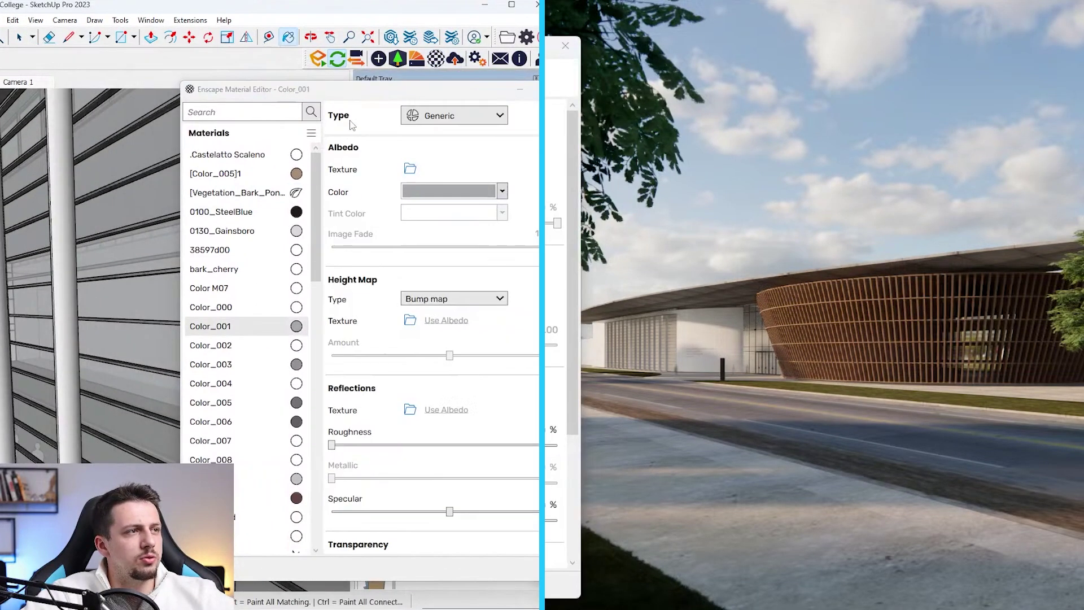
Step: Raise the glazing material's specular reflection to 99.9%
{"action": "left_click_drag", "start_coordinate": [357, 517], "coordinate": [450, 501]}
{"action": "scroll", "coordinate": [418, 435], "scroll_direction": "down", "scroll_amount": 3}
{"action": "scroll", "coordinate": [361, 292], "scroll_direction": "up", "scroll_amount": 3}
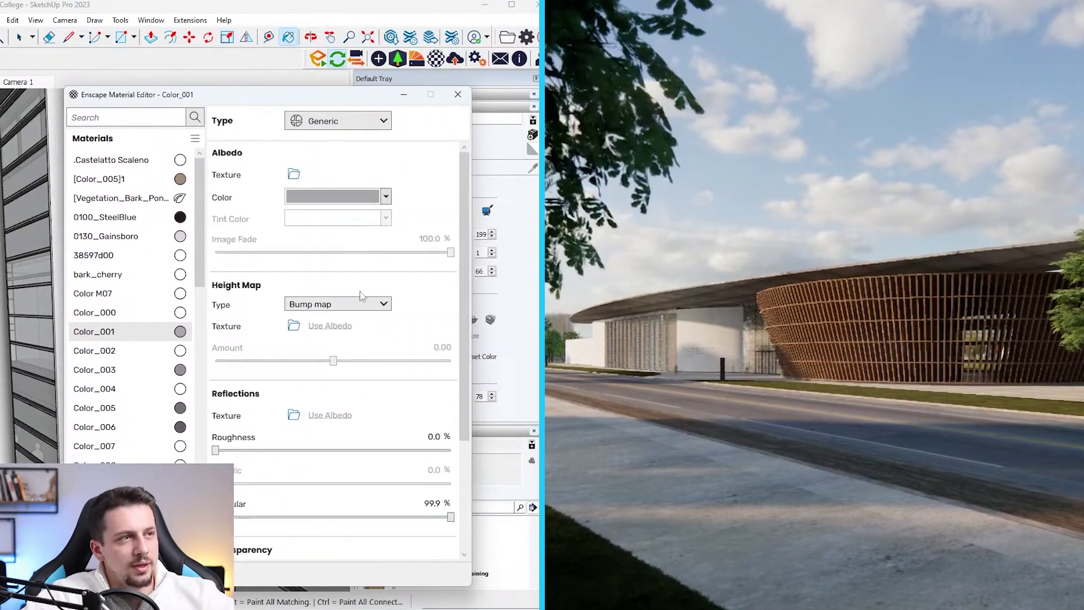
Step: Set the glazing material's albedo color to #333333 and put the Material Editor away
{"action": "left_click", "coordinate": [332, 196]}
{"action": "left_click", "coordinate": [297, 261]}
{"action": "left_click", "coordinate": [346, 194]}
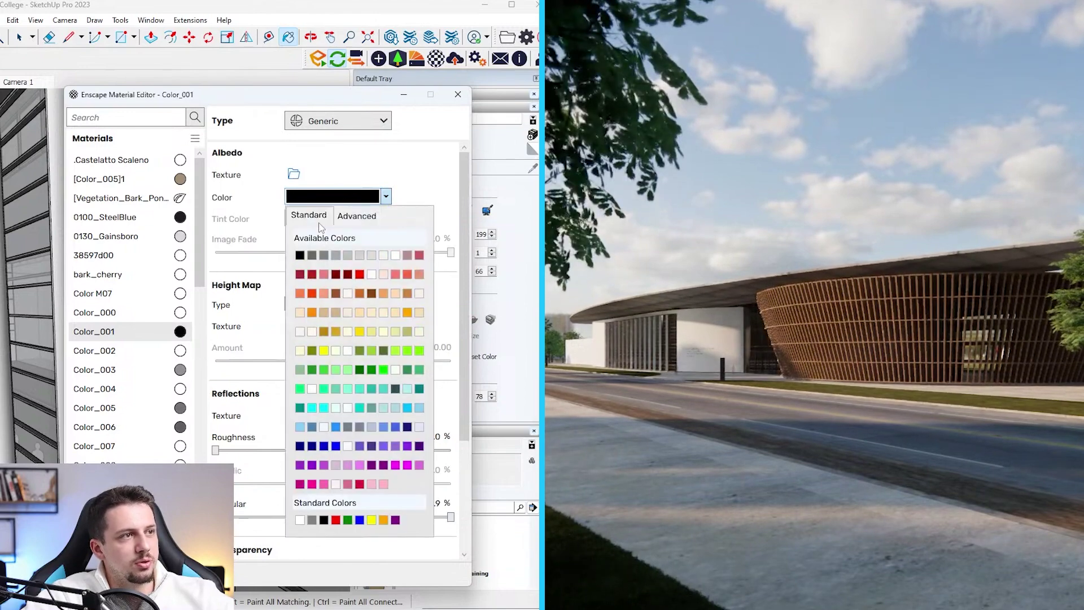
{"action": "left_click", "coordinate": [355, 215]}
{"action": "left_click", "coordinate": [291, 280]}
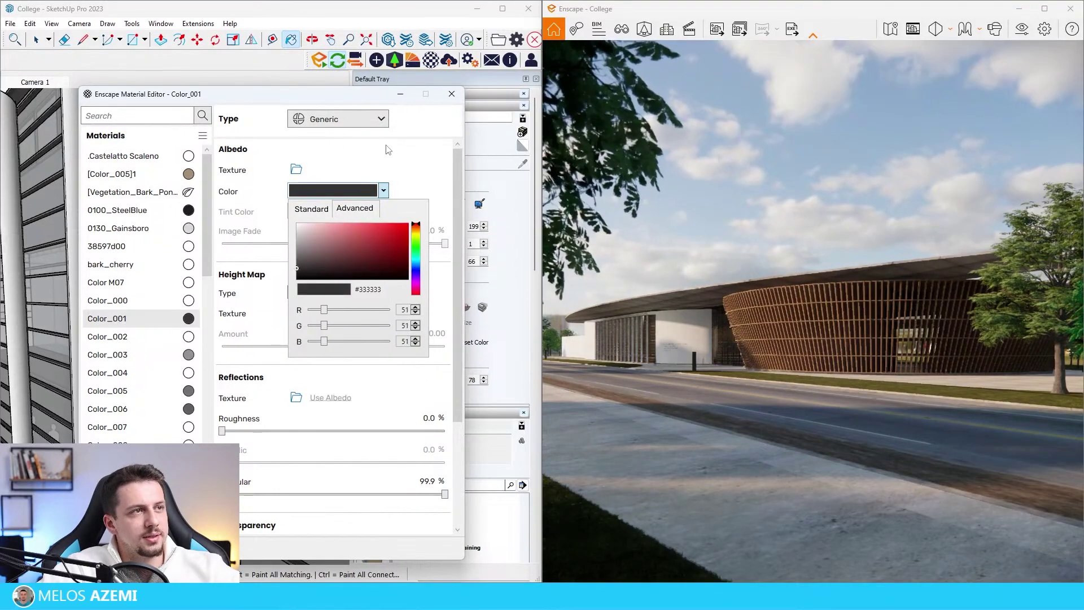
{"action": "left_click", "coordinate": [418, 150]}
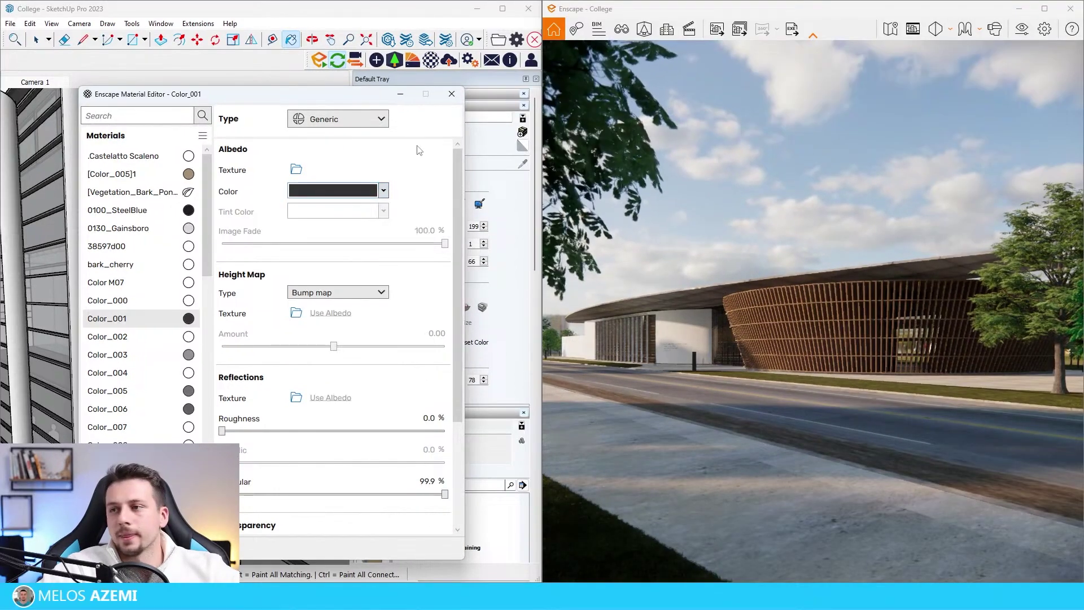
{"action": "left_click", "coordinate": [400, 95]}
Step: Select all connected geometry of the building's curved roof and import Concrete 04 from the Enscape Material Library
{"action": "scroll", "coordinate": [62, 359], "scroll_direction": "down", "scroll_amount": 8}
{"action": "key", "text": "space"}
{"action": "middle_click_drag", "start_coordinate": [144, 385], "coordinate": [154, 399]}
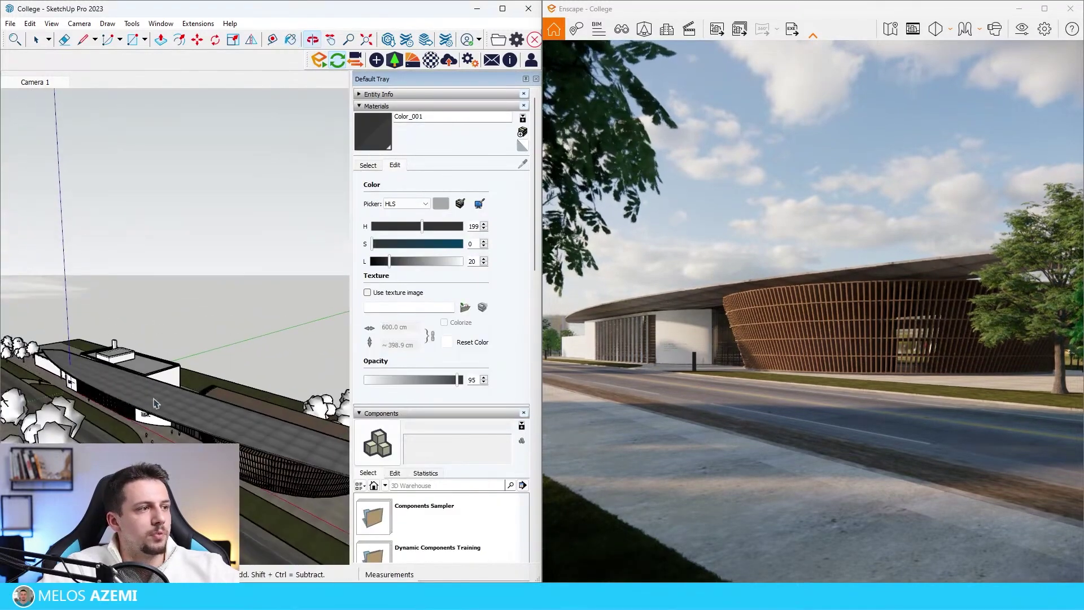
{"action": "scroll", "coordinate": [195, 417], "scroll_direction": "up", "scroll_amount": 5}
{"action": "triple_click", "coordinate": [199, 424]}
{"action": "left_click", "coordinate": [412, 60]}
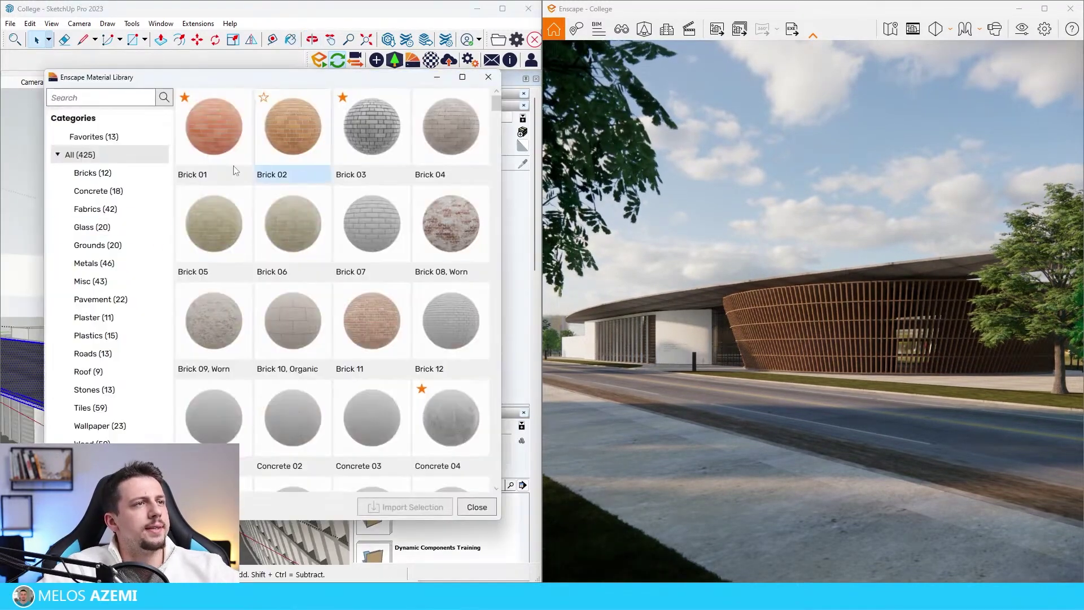
{"action": "left_click", "coordinate": [94, 191]}
{"action": "left_click", "coordinate": [448, 135]}
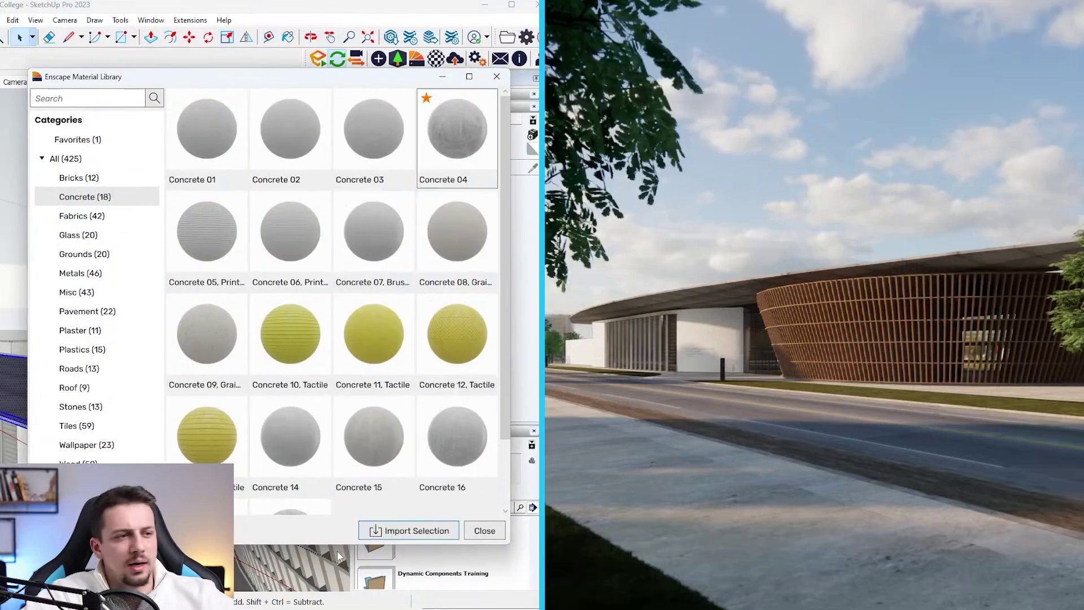
{"action": "left_click", "coordinate": [379, 533]}
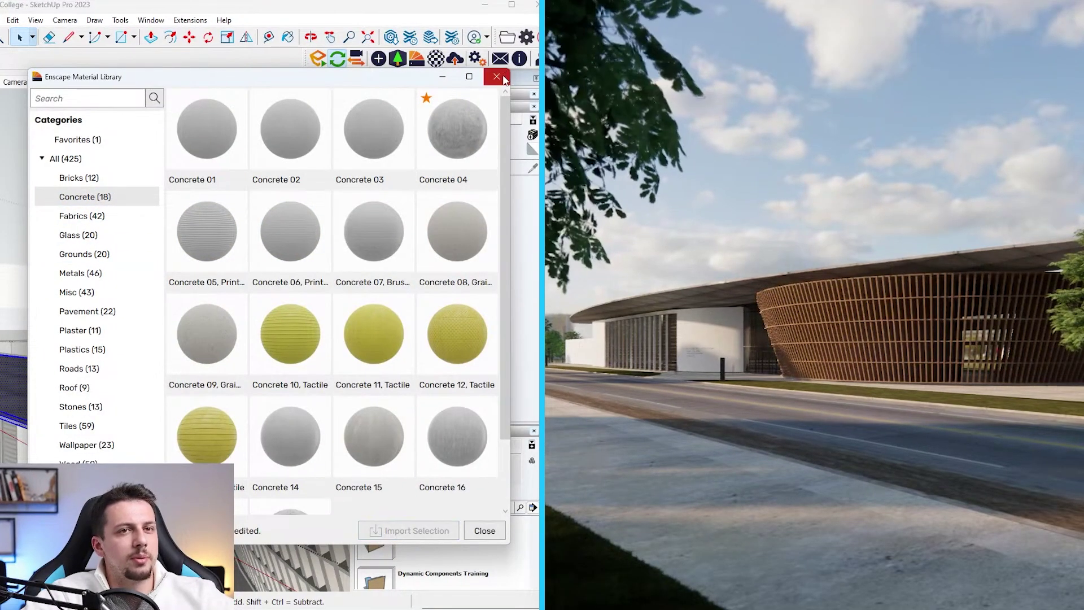
{"action": "left_click", "coordinate": [496, 77]}
Step: Paint the selected geometry of the building's curved roof, including its underside, with Concrete 04
{"action": "mouse_move", "coordinate": [204, 413]}
{"action": "middle_mouse_down"}
{"action": "mouse_move", "coordinate": [206, 302]}
{"action": "mouse_move", "coordinate": [257, 369]}
{"action": "mouse_move", "coordinate": [236, 500]}
{"action": "middle_mouse_up"}
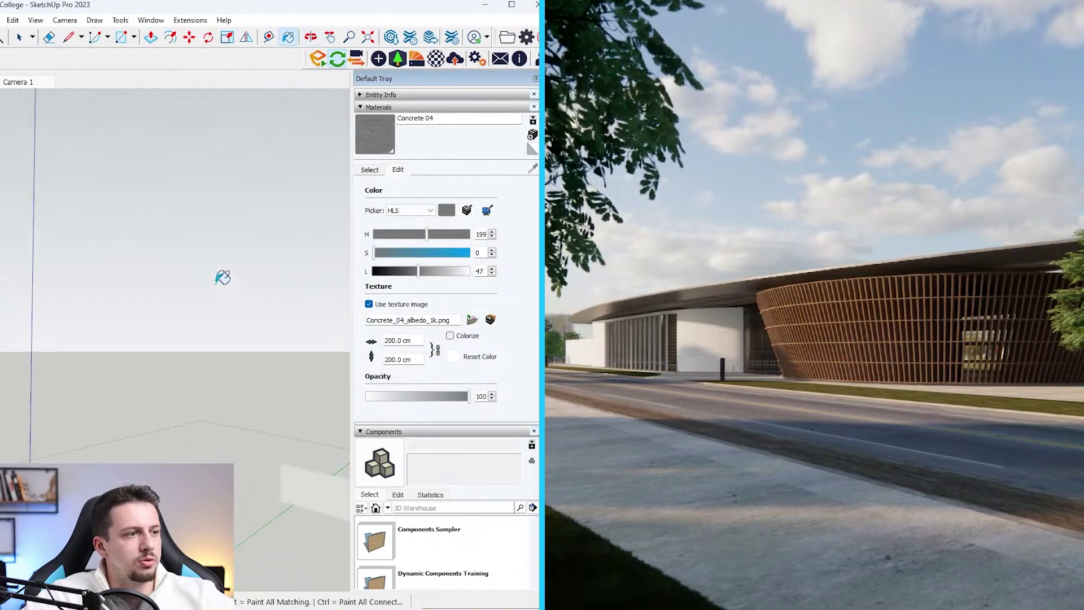
{"action": "scroll", "coordinate": [212, 321], "scroll_direction": "up", "scroll_amount": 10}
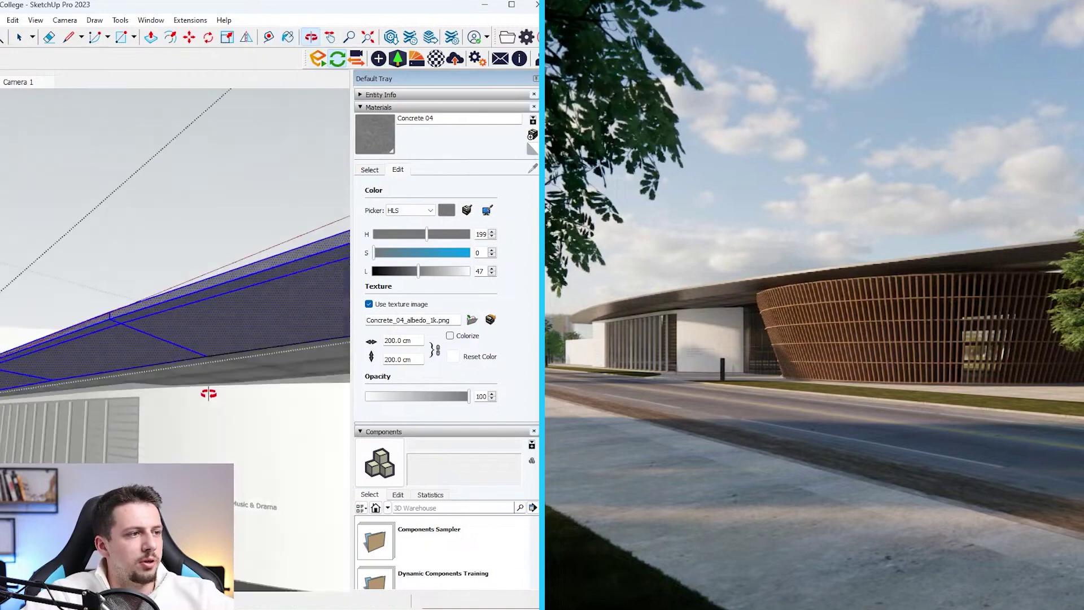
{"action": "key", "text": "space"}
{"action": "left_click", "coordinate": [218, 338]}
{"action": "double_click", "coordinate": [220, 337]}
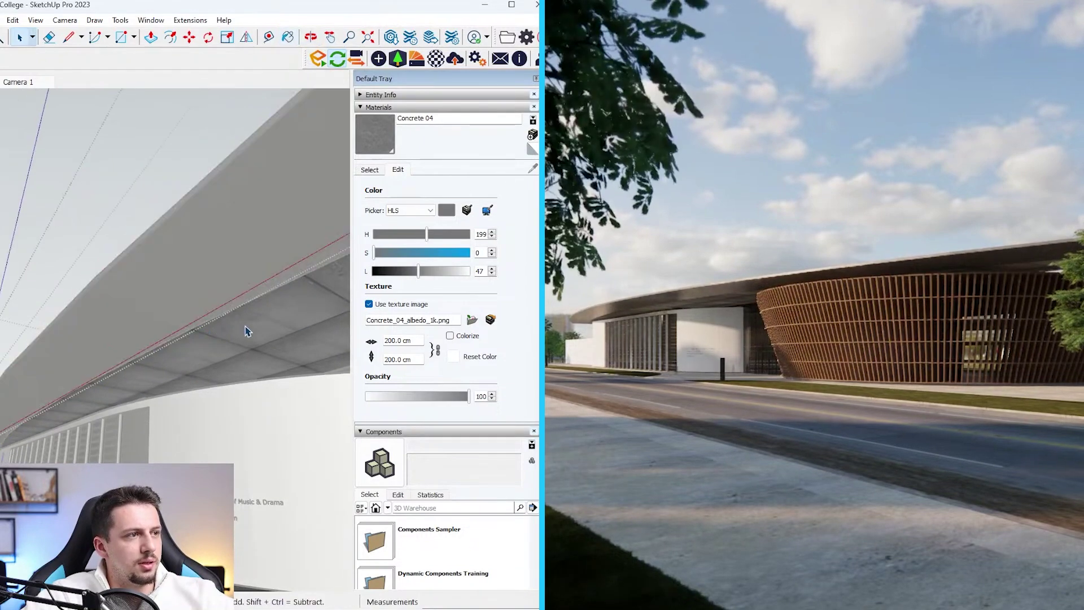
Step: Open the group of vertical slats on the curved facade for editing and select all of its geometry
{"action": "scroll", "coordinate": [273, 315], "scroll_direction": "down", "scroll_amount": 10}
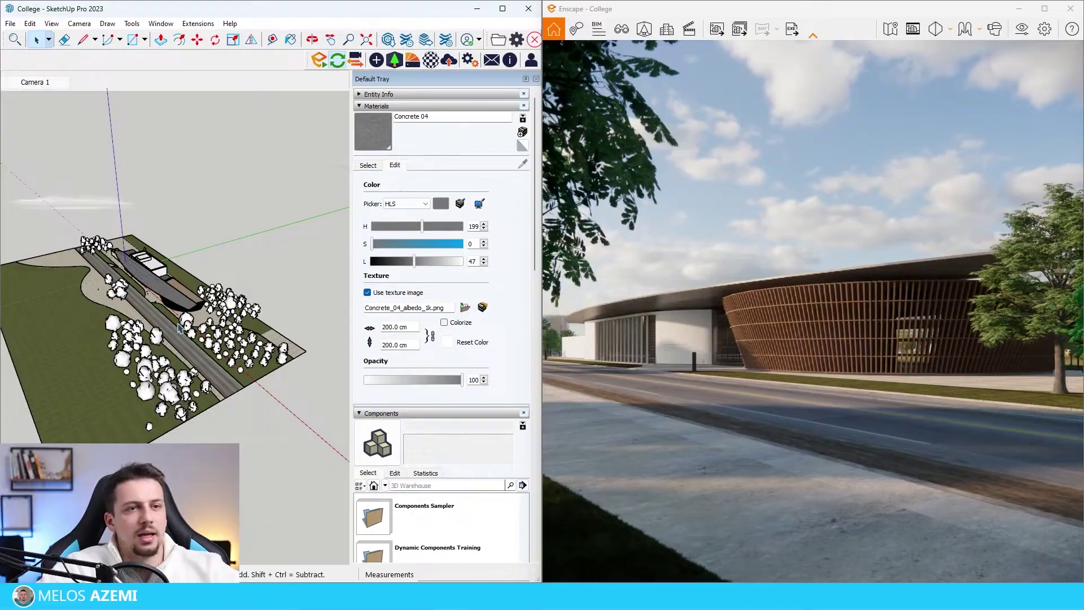
{"action": "scroll", "coordinate": [173, 272], "scroll_direction": "up", "scroll_amount": 10}
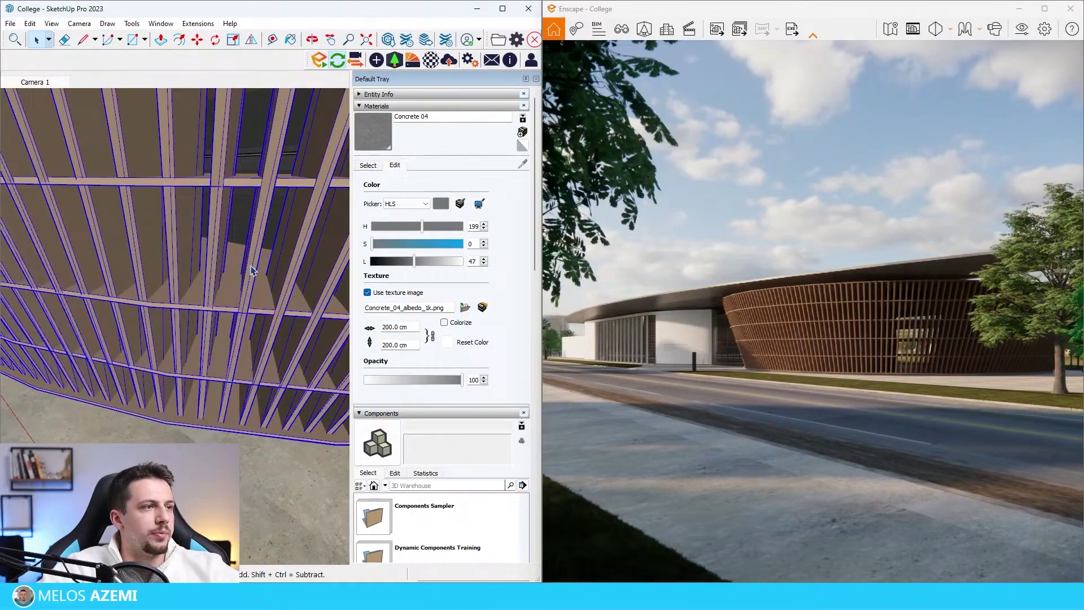
{"action": "double_click", "coordinate": [251, 263]}
{"action": "triple_click", "coordinate": [255, 252]}
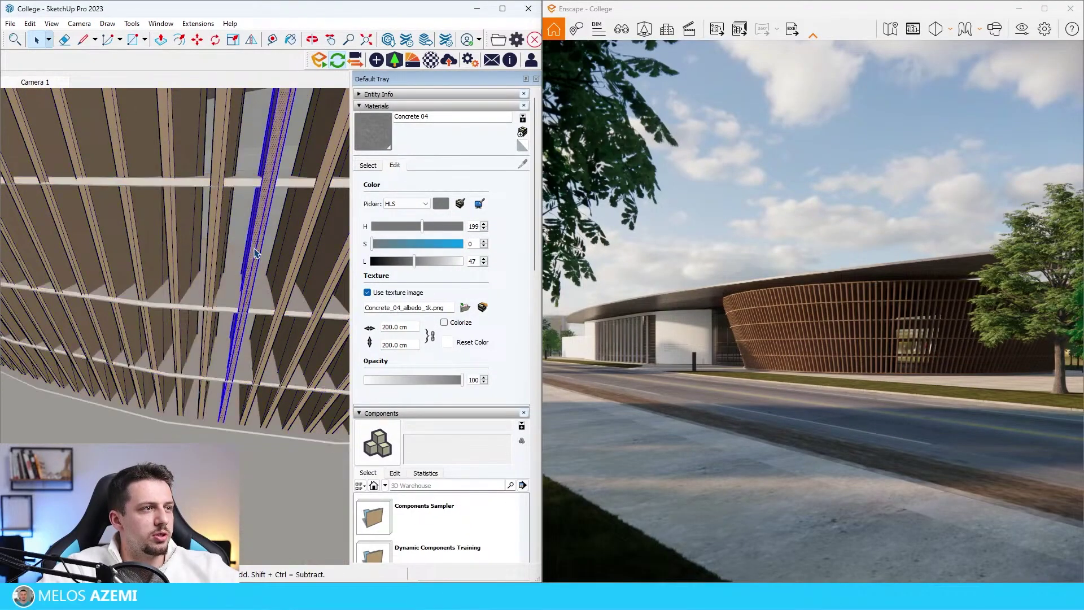
{"action": "key", "text": "ctrl+a"}
Step: Import Wood 45 from the Enscape Material Library and paint the selected vertical slats with it
{"action": "left_click", "coordinate": [414, 61]}
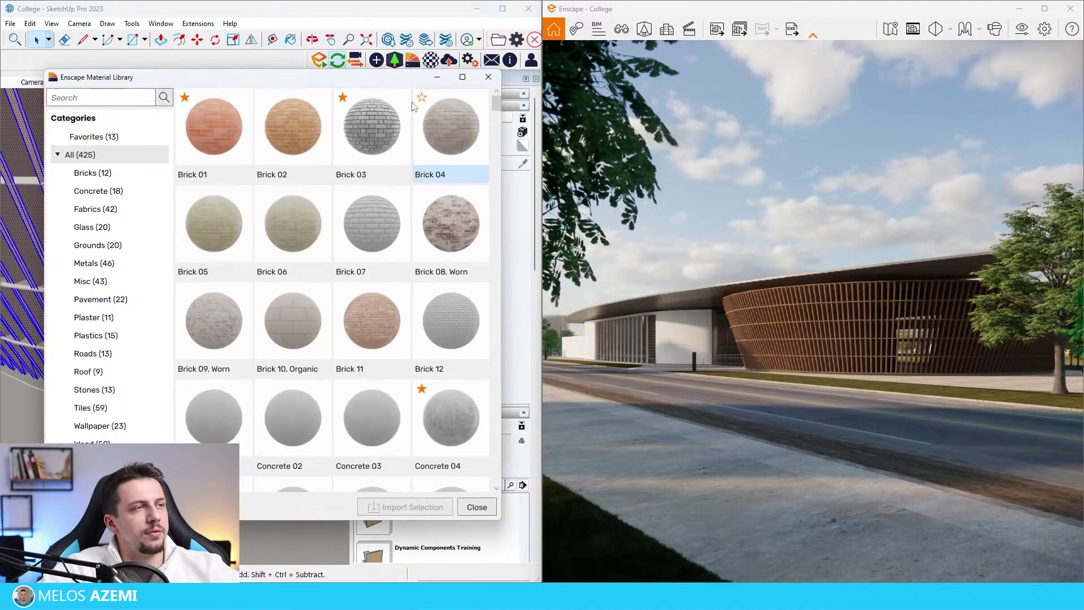
{"action": "left_click", "coordinate": [108, 437]}
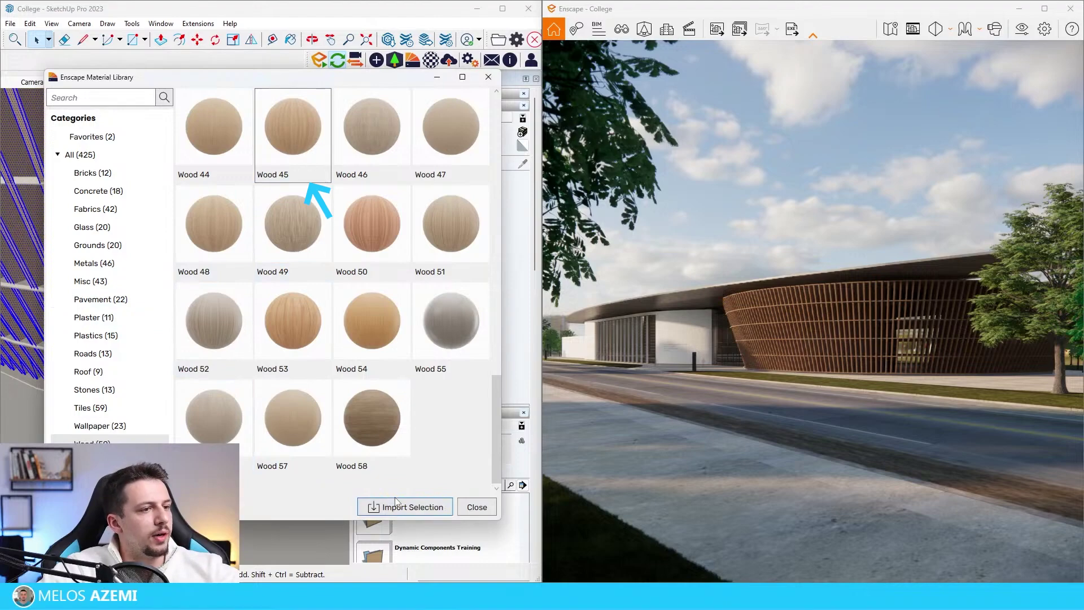
{"action": "left_click", "coordinate": [404, 506]}
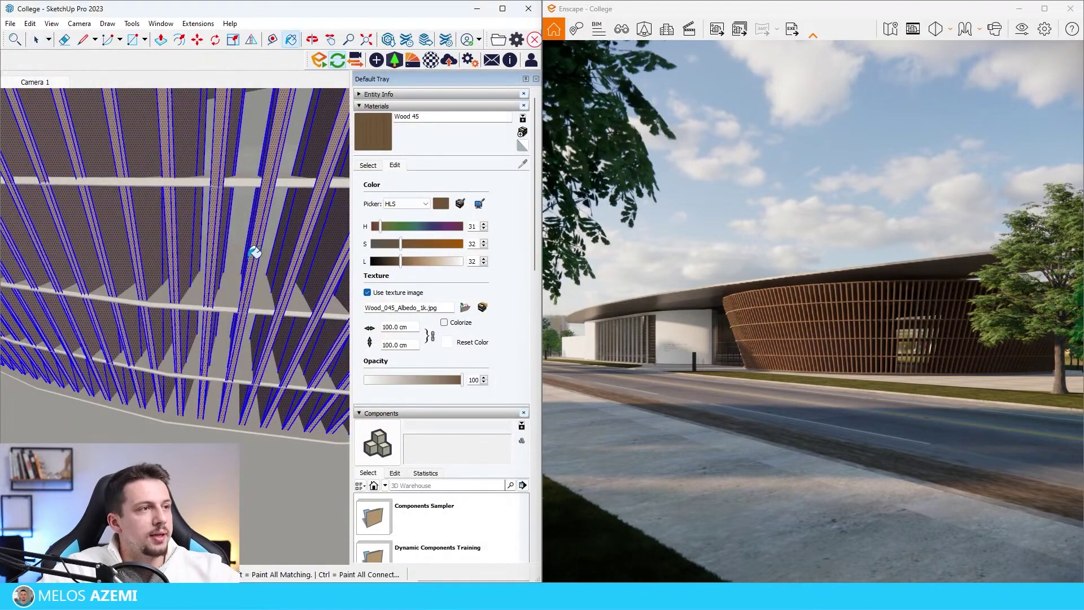
{"action": "left_click", "coordinate": [255, 252]}
{"action": "key", "text": "space"}
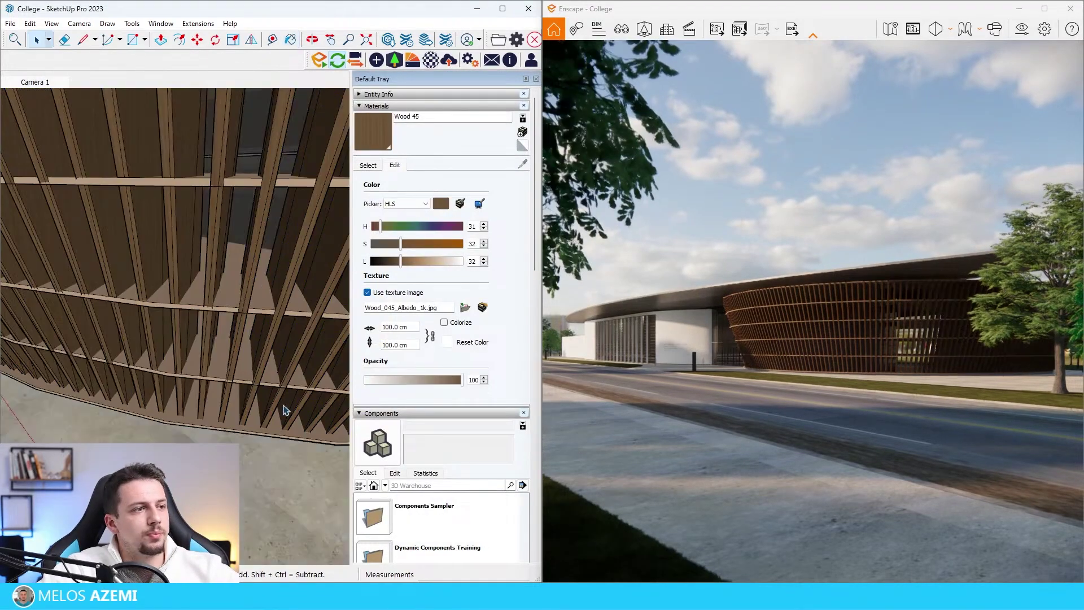
Step: Paint the horizontal rails of the curved slatted facade with Wood 45 and leave their group
{"action": "double_click", "coordinate": [273, 435]}
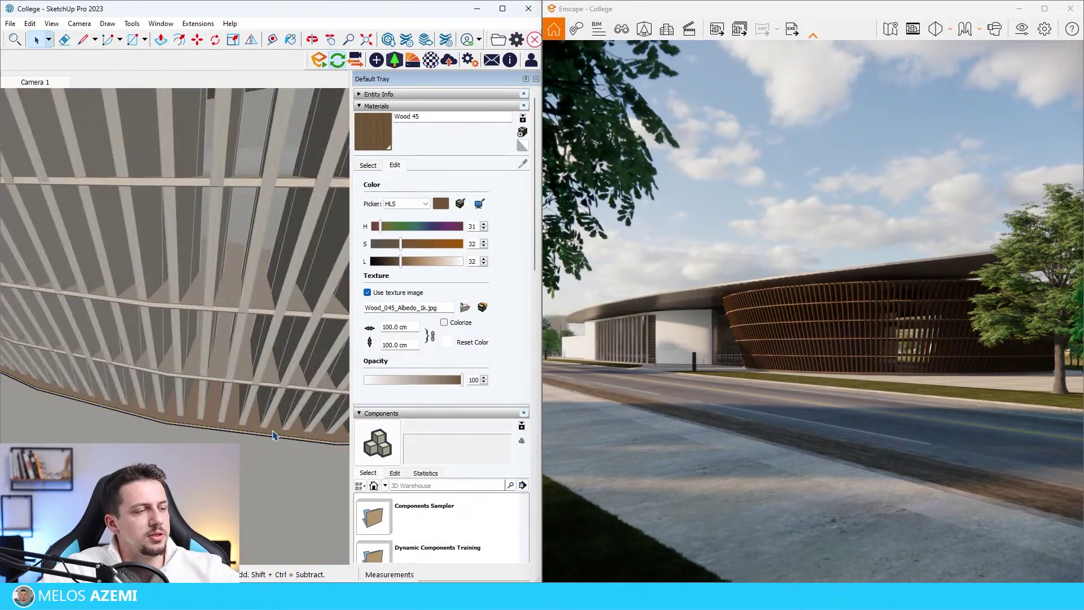
{"action": "left_click", "coordinate": [281, 422]}
{"action": "key", "text": "space"}
{"action": "left_click", "coordinate": [267, 443]}
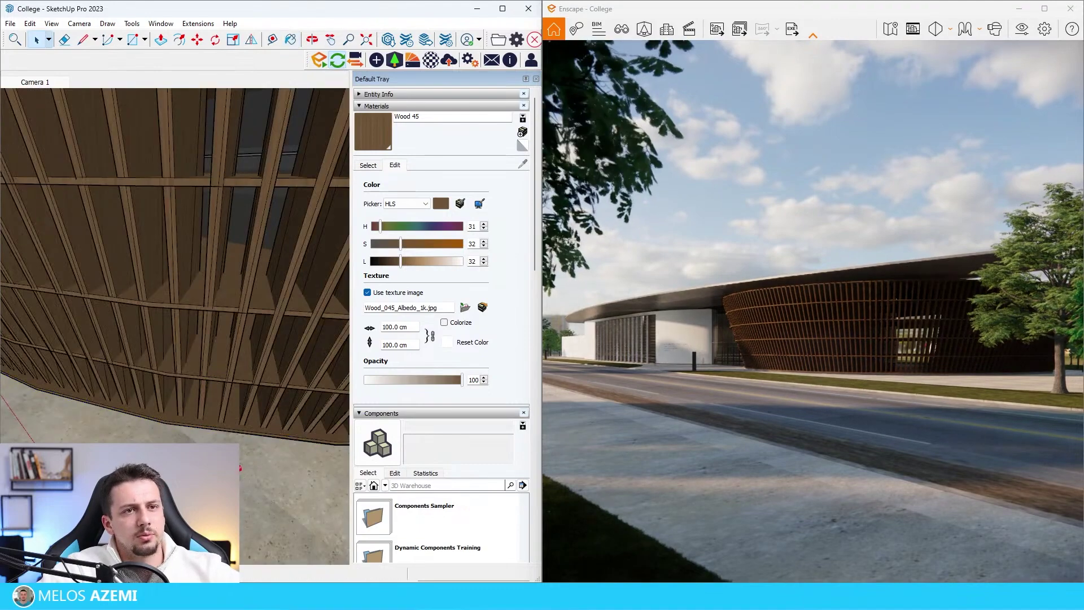
Step: Import Pavement 01 from the Enscape Material Library and paint the sidewalk along the road with it
{"action": "scroll", "coordinate": [217, 423], "scroll_direction": "down", "scroll_amount": 8}
{"action": "middle_click_drag", "start_coordinate": [210, 429], "coordinate": [181, 366]}
{"action": "scroll", "coordinate": [180, 366], "scroll_direction": "up", "scroll_amount": 7}
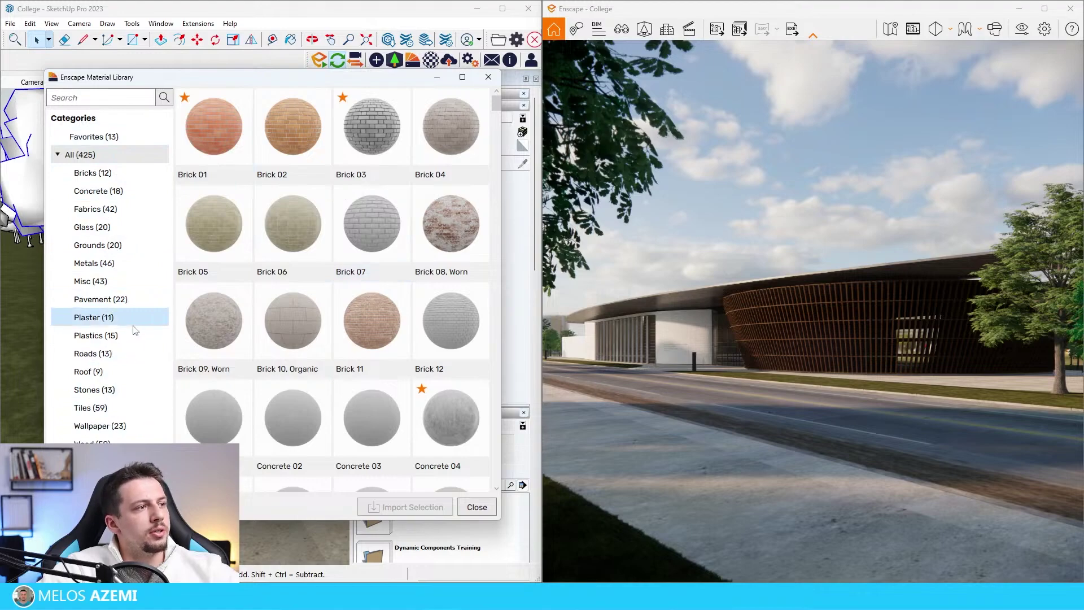
{"action": "left_click", "coordinate": [100, 300]}
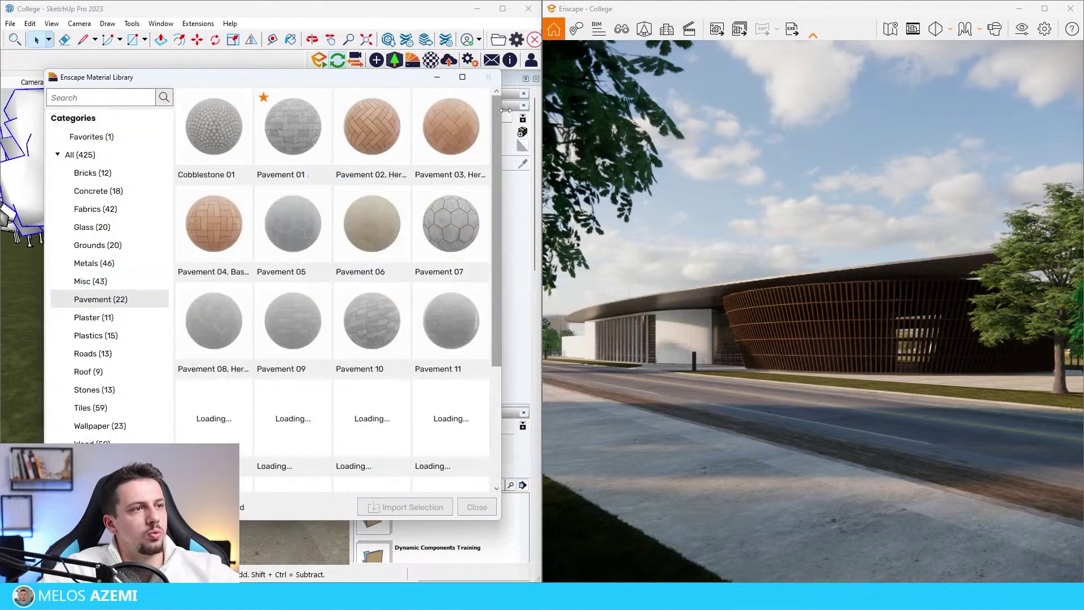
{"action": "left_click", "coordinate": [405, 506]}
{"action": "double_click", "coordinate": [214, 373]}
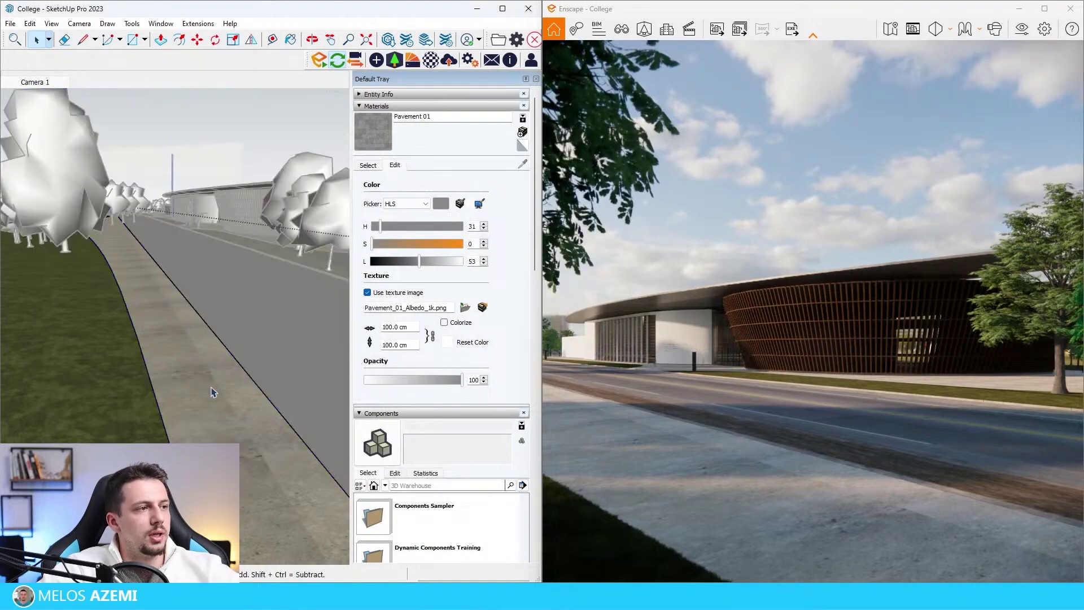
{"action": "left_click", "coordinate": [216, 387]}
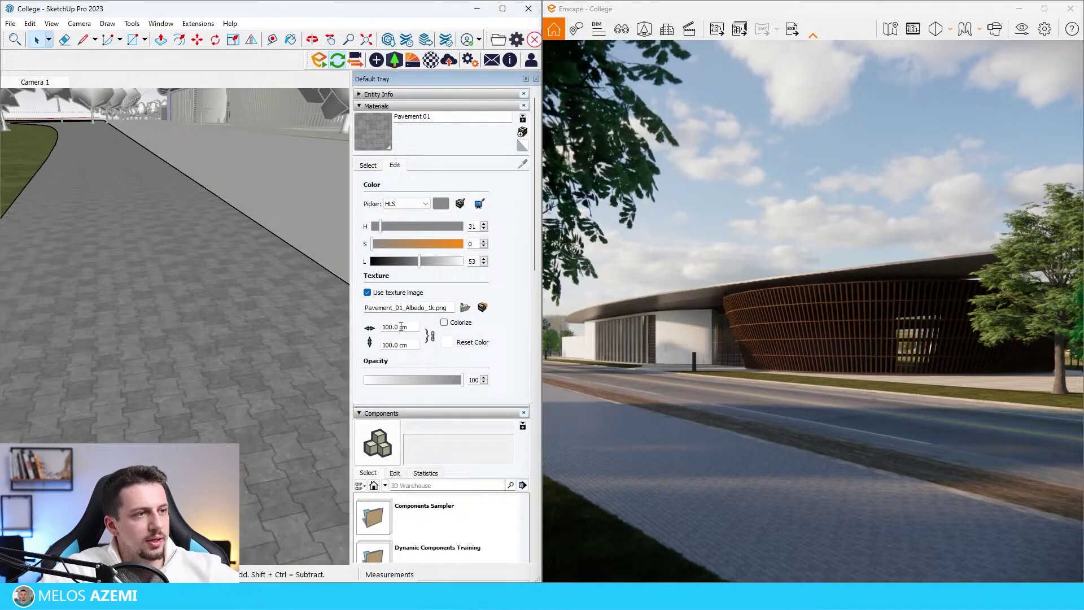
Step: Set the Pavement 01 texture size to 300 cm and its albedo rotation to 90° in the Enscape Material Editor
{"action": "type", "text": "300"}
{"action": "key", "text": "Return"}
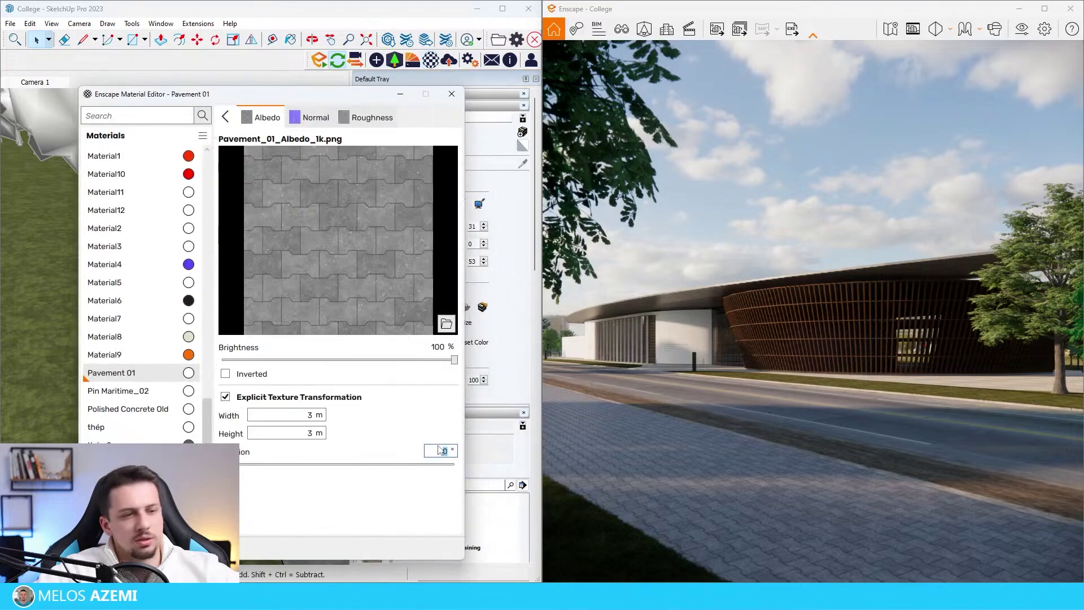
{"action": "type", "text": "90"}
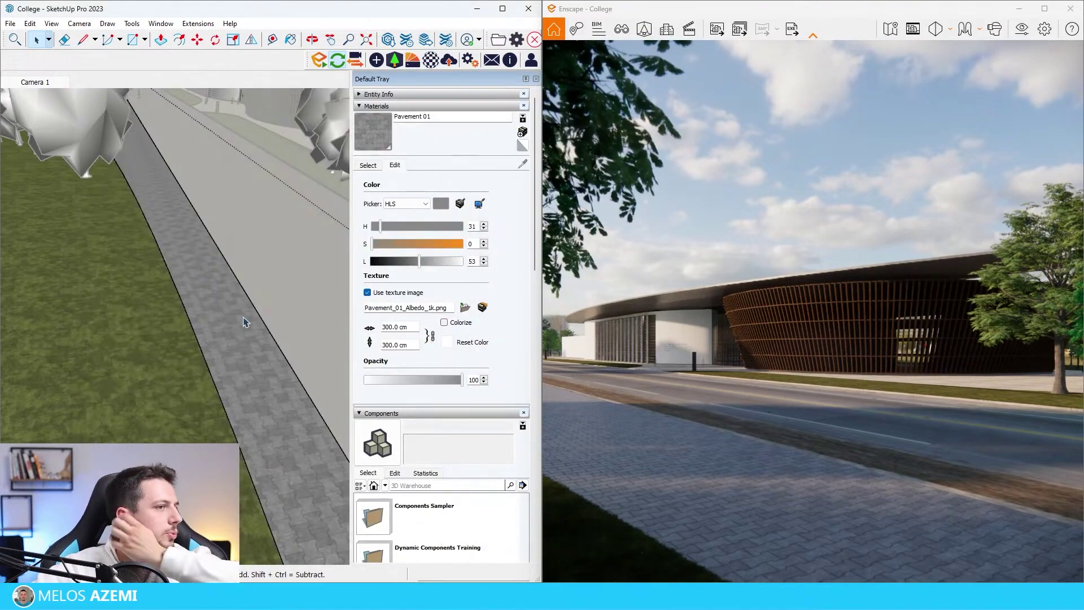
Step: Import Road 02 from the Enscape Material Library for the main road and close the library
{"action": "scroll", "coordinate": [243, 319], "scroll_direction": "down", "scroll_amount": 2}
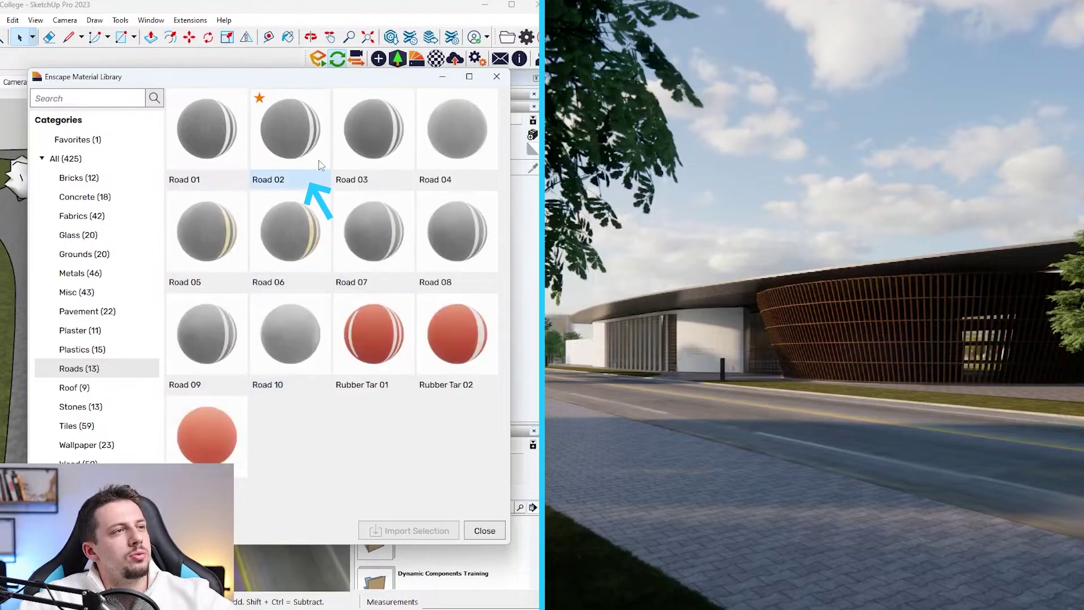
{"action": "left_click", "coordinate": [409, 531]}
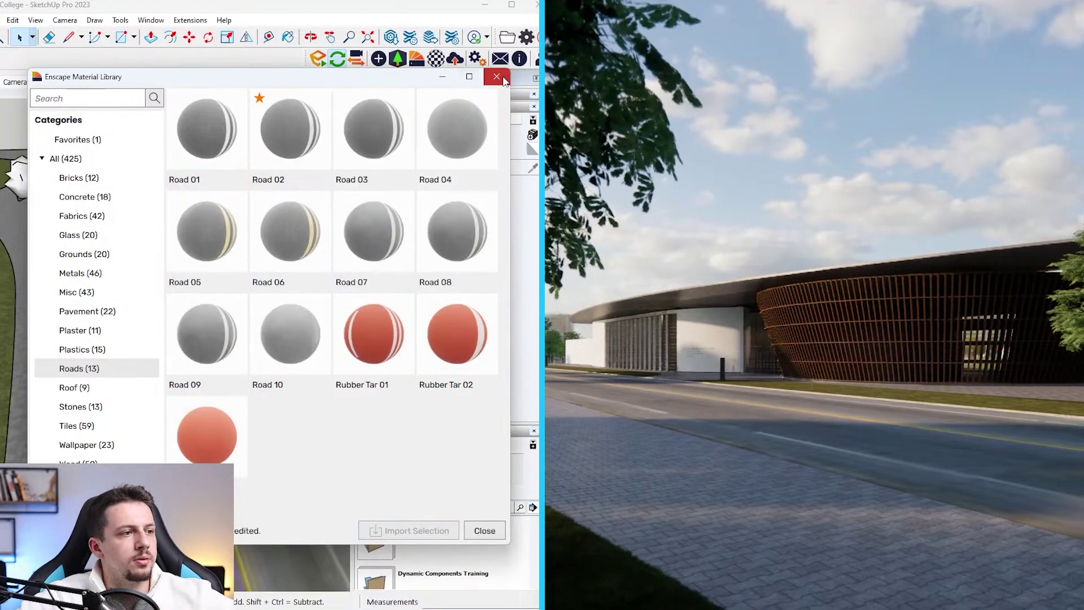
{"action": "left_click", "coordinate": [502, 80]}
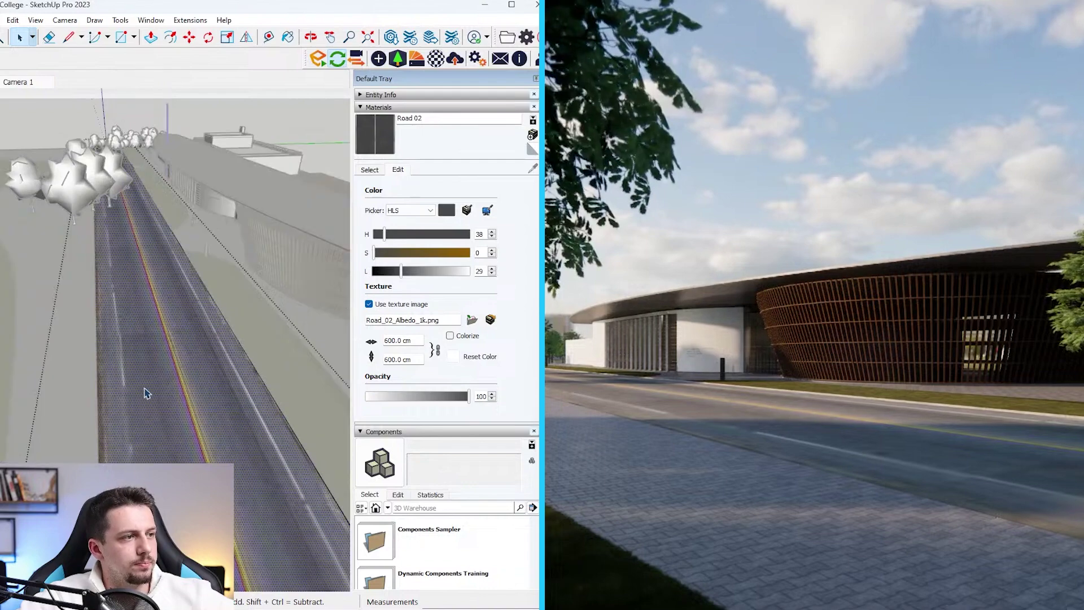
Step: Rotate and scale the Road 02 texture on the road surface so its lane lines run along the road
{"action": "right_click", "coordinate": [186, 395]}
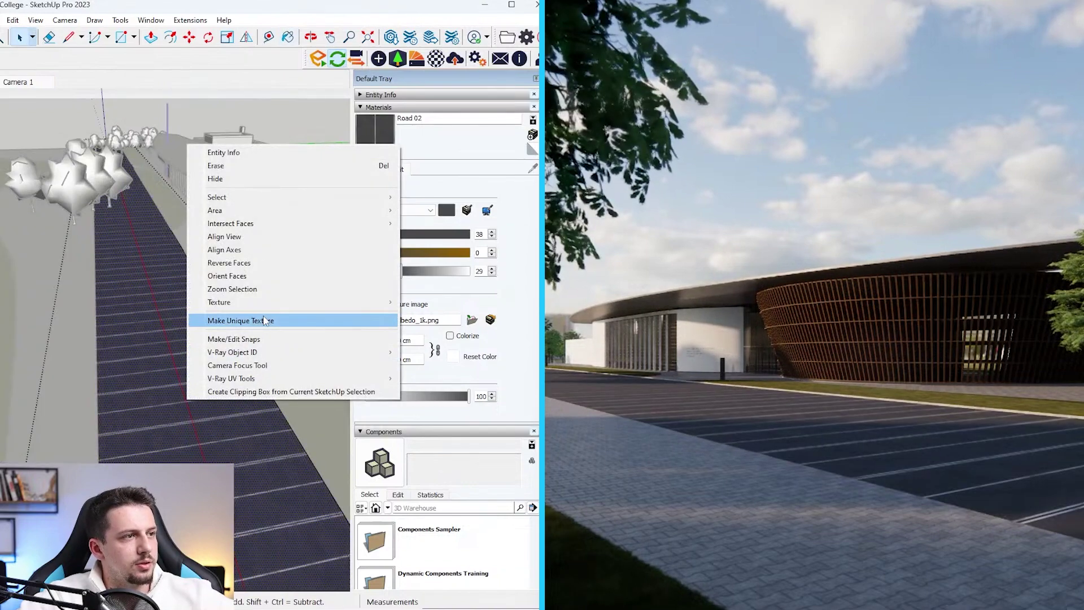
{"action": "left_click", "coordinate": [429, 303]}
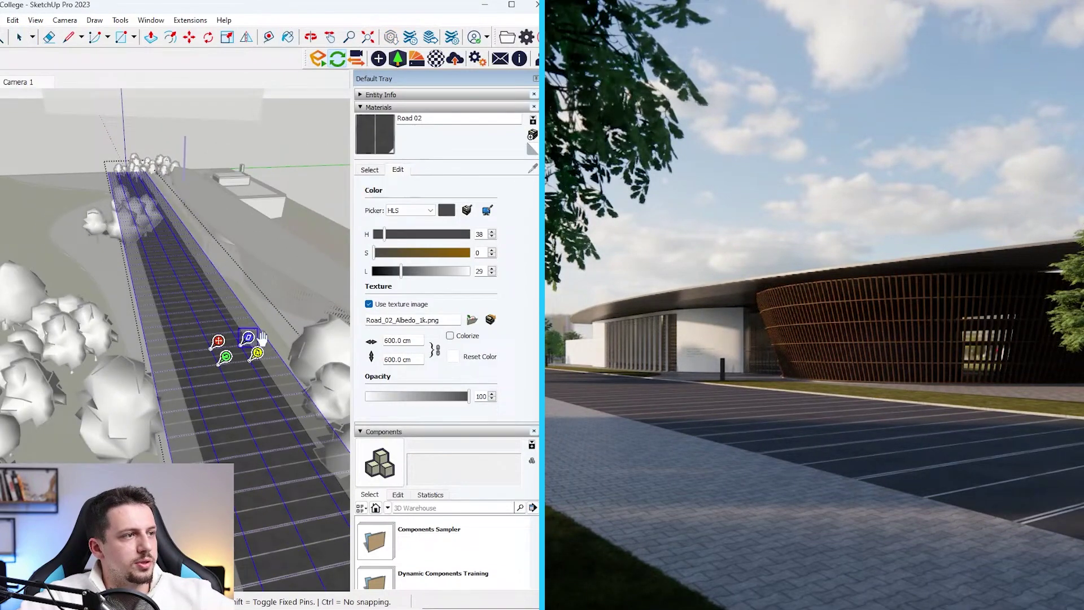
{"action": "left_click_drag", "start_coordinate": [224, 365], "coordinate": [286, 337]}
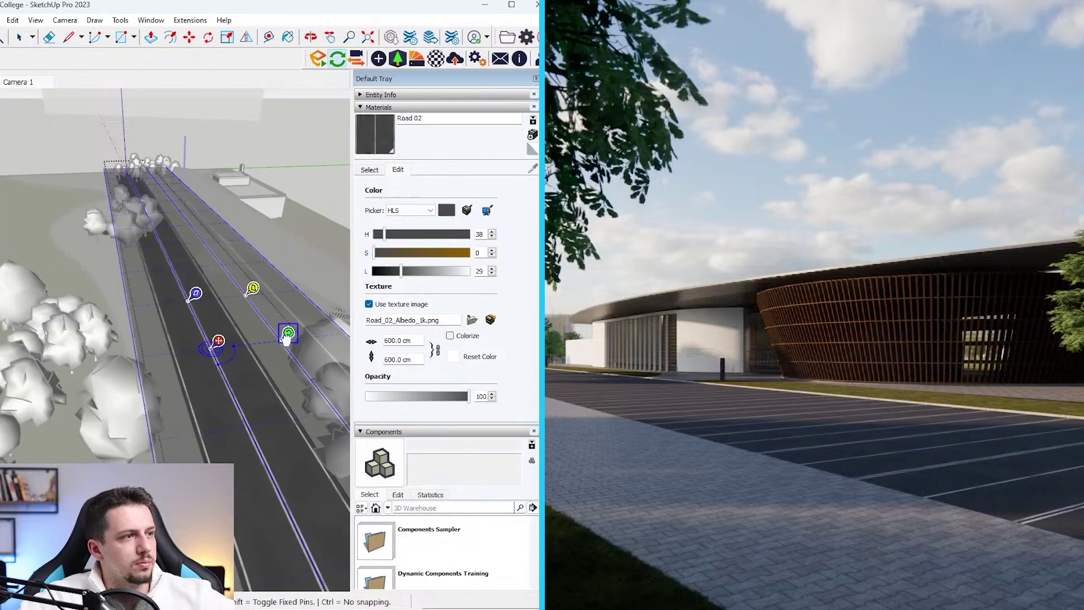
{"action": "left_click", "coordinate": [119, 147]}
{"action": "left_click", "coordinate": [111, 145]}
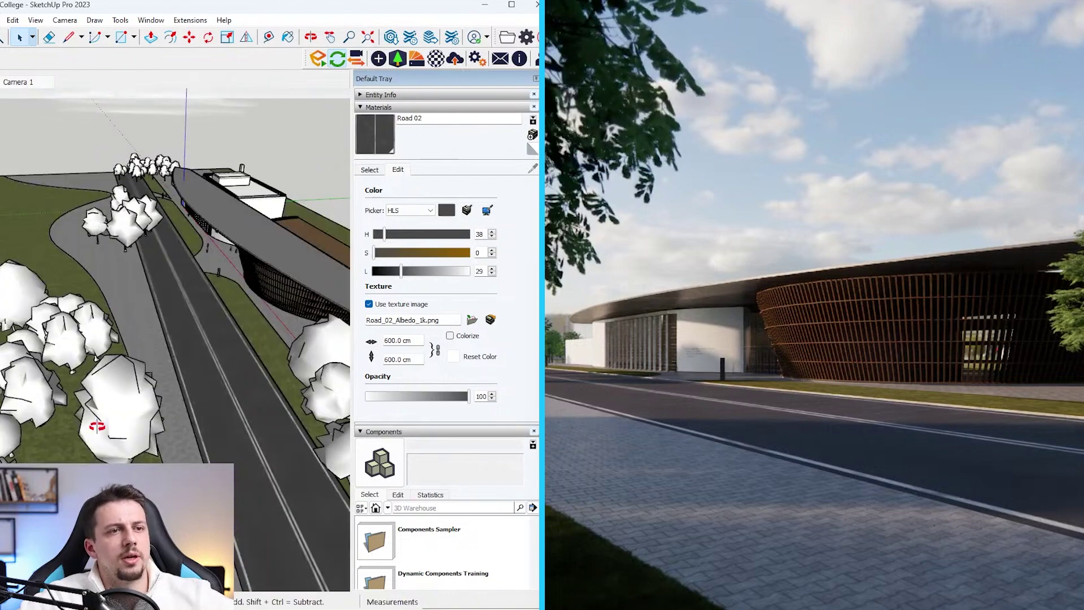
Step: Place a car from the Enscape vehicle assets on the road in front of the building and select it for positioning
{"action": "middle_click_drag", "start_coordinate": [97, 426], "coordinate": [97, 390]}
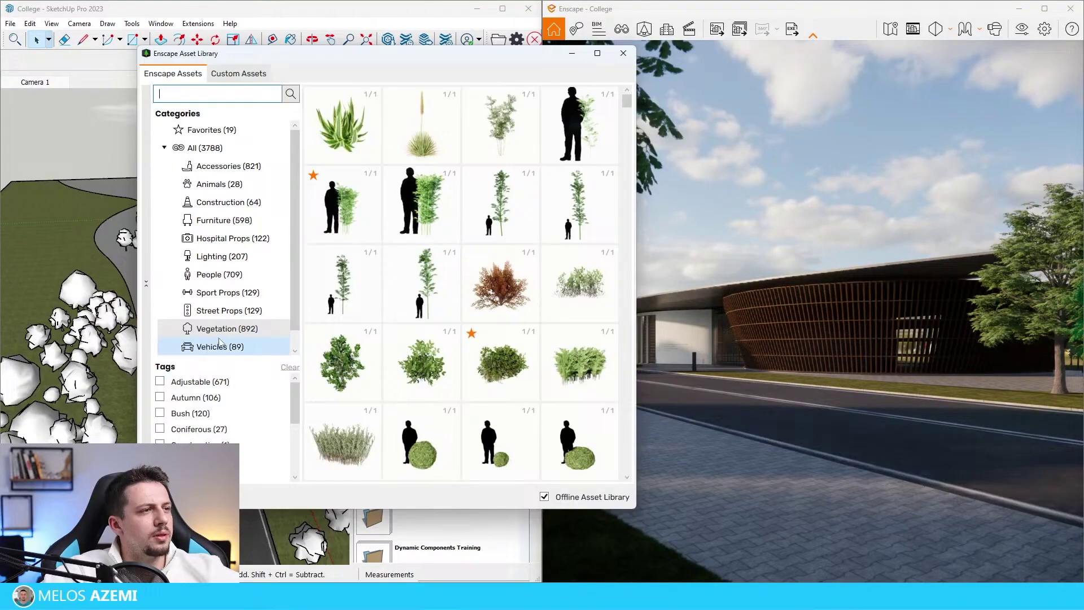
{"action": "left_click", "coordinate": [222, 344]}
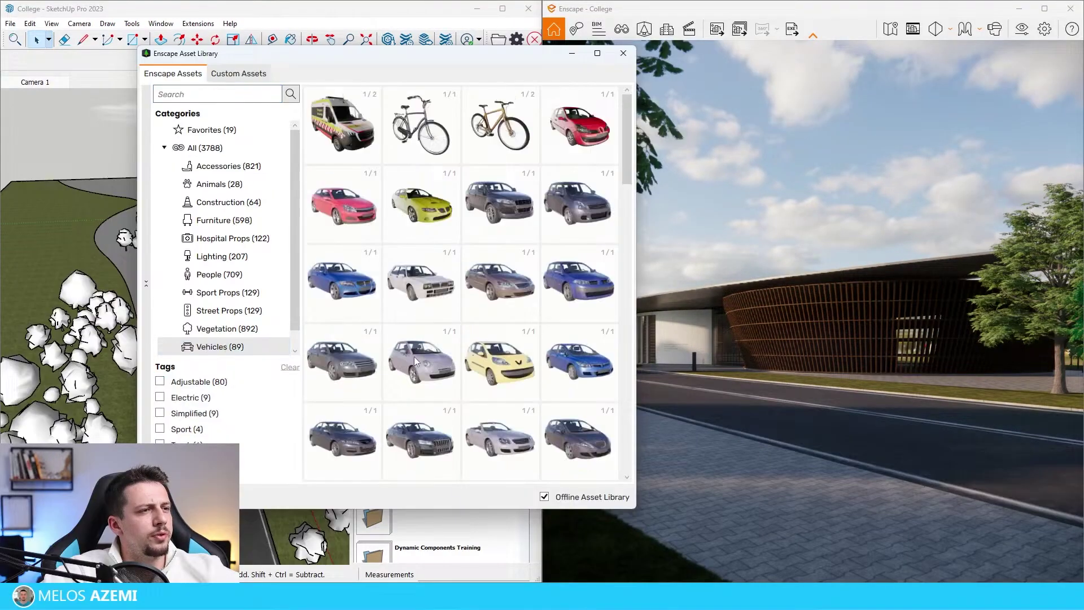
{"action": "scroll", "coordinate": [491, 334], "scroll_direction": "down", "scroll_amount": 5}
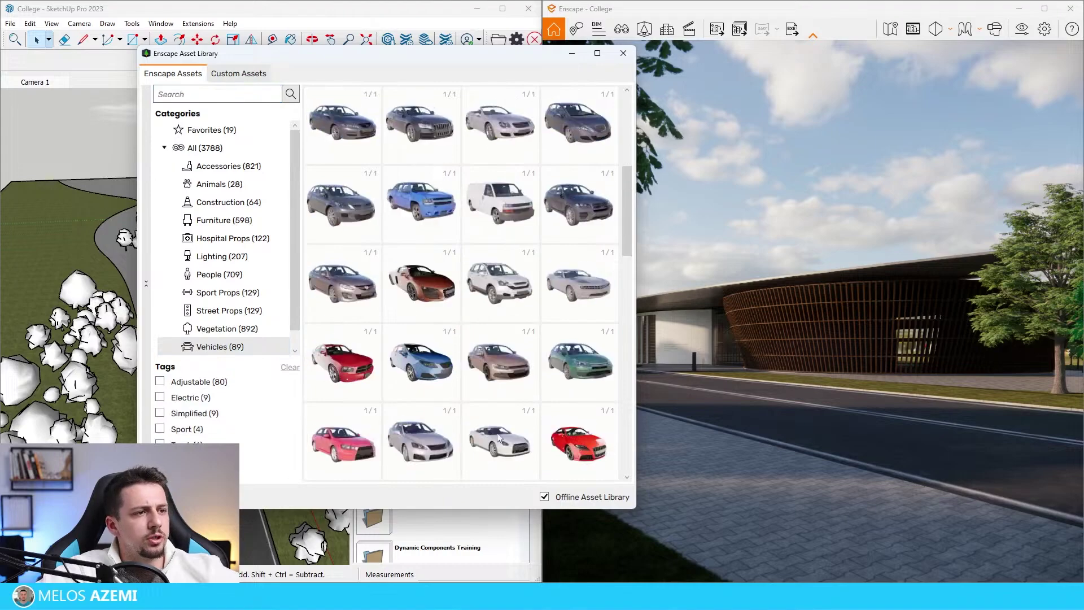
{"action": "scroll", "coordinate": [170, 384], "scroll_direction": "up", "scroll_amount": 3}
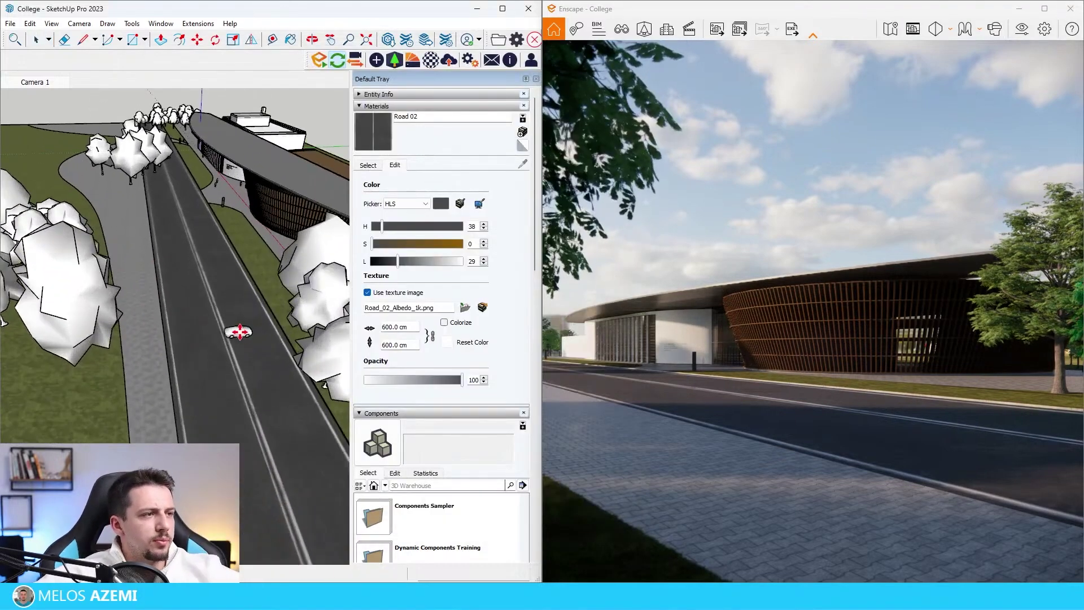
{"action": "left_click", "coordinate": [240, 329]}
{"action": "scroll", "coordinate": [257, 313], "scroll_direction": "up", "scroll_amount": 3}
{"action": "key", "text": "Escape"}
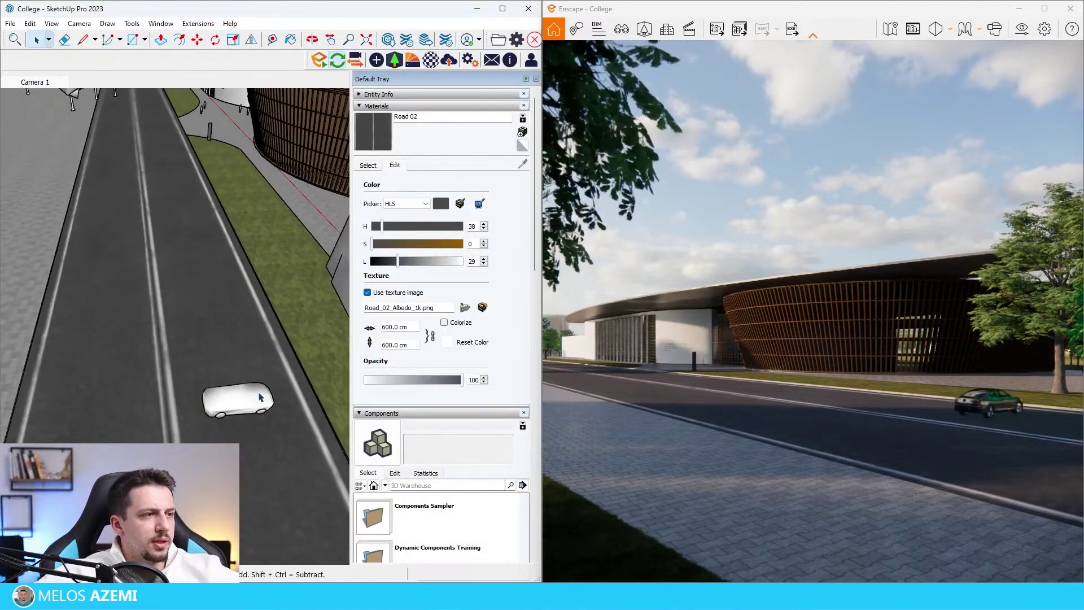
{"action": "left_click", "coordinate": [261, 397]}
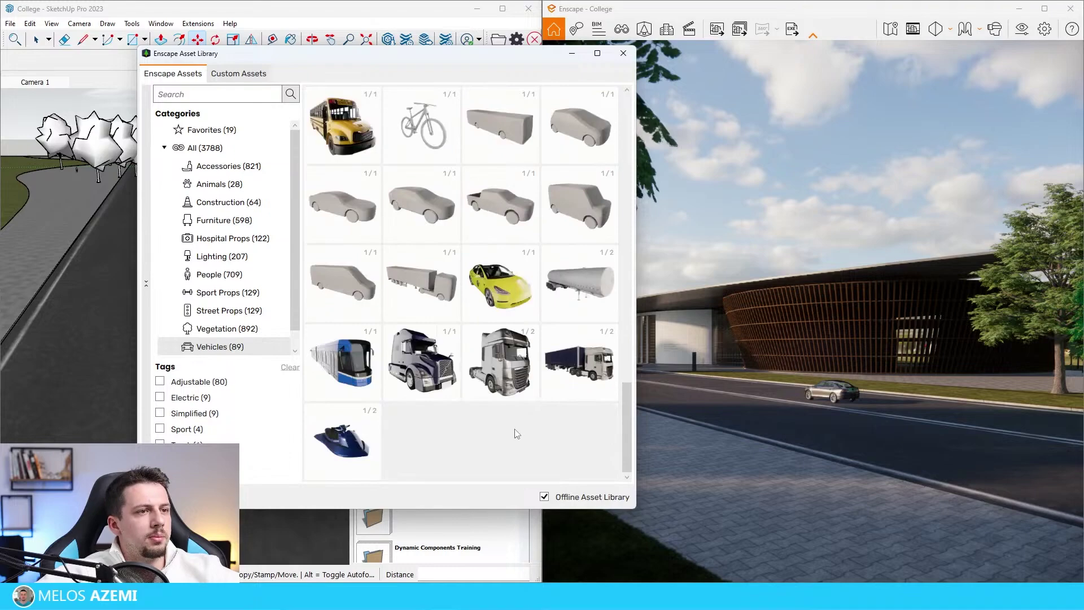
Step: Place a van from the Enscape vehicle assets on the road's sidewalk-side lane and align it with the driving direction
{"action": "scroll", "coordinate": [517, 434], "scroll_direction": "up", "scroll_amount": 6}
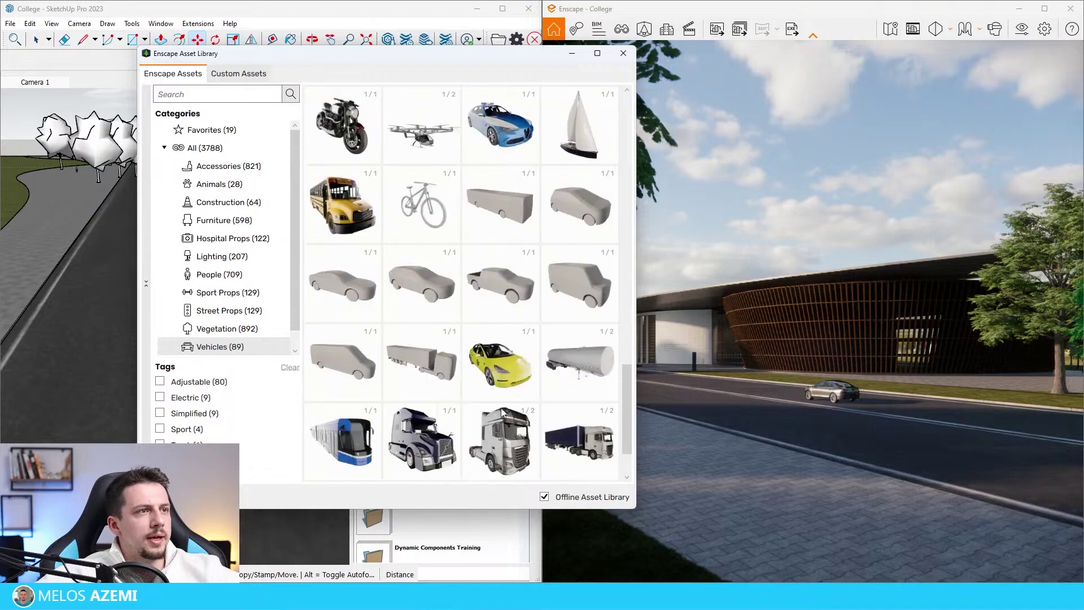
{"action": "left_click", "coordinate": [502, 290]}
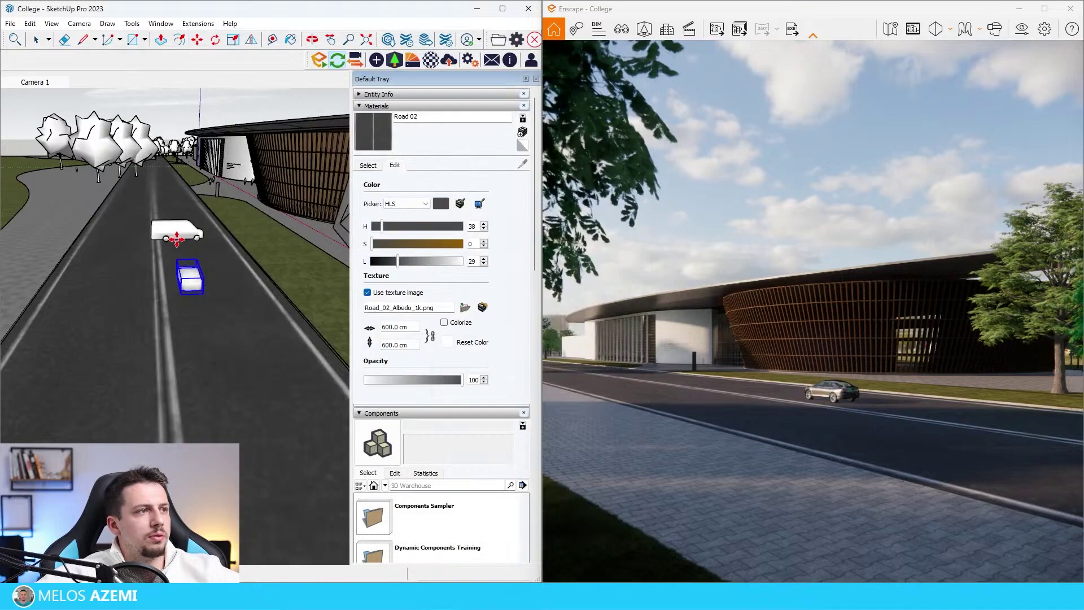
{"action": "left_click", "coordinate": [113, 257]}
{"action": "middle_click_drag", "start_coordinate": [113, 257], "coordinate": [145, 309]}
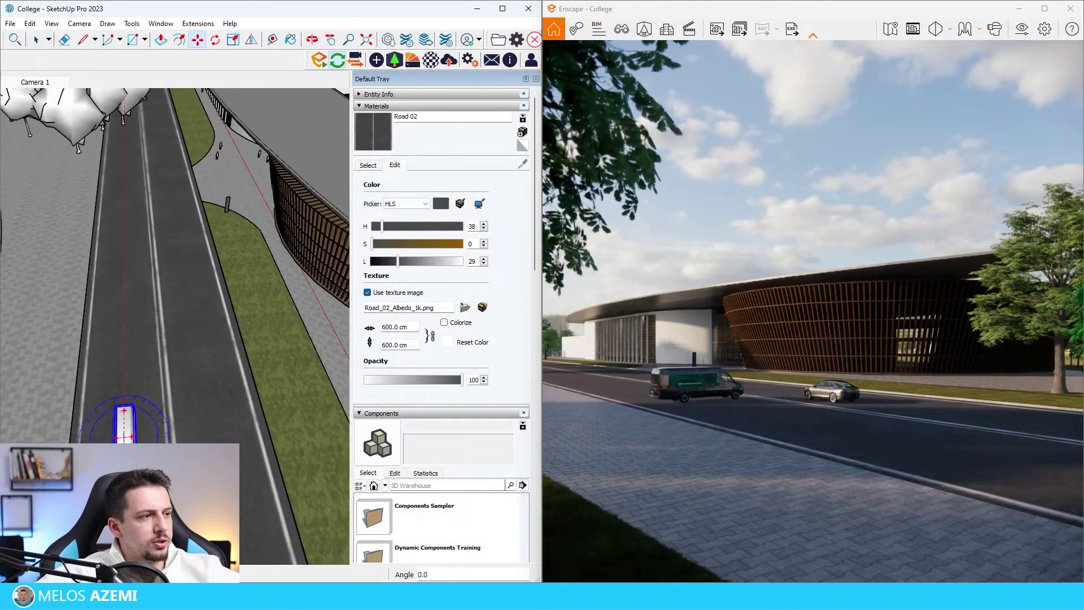
{"action": "left_click", "coordinate": [125, 420]}
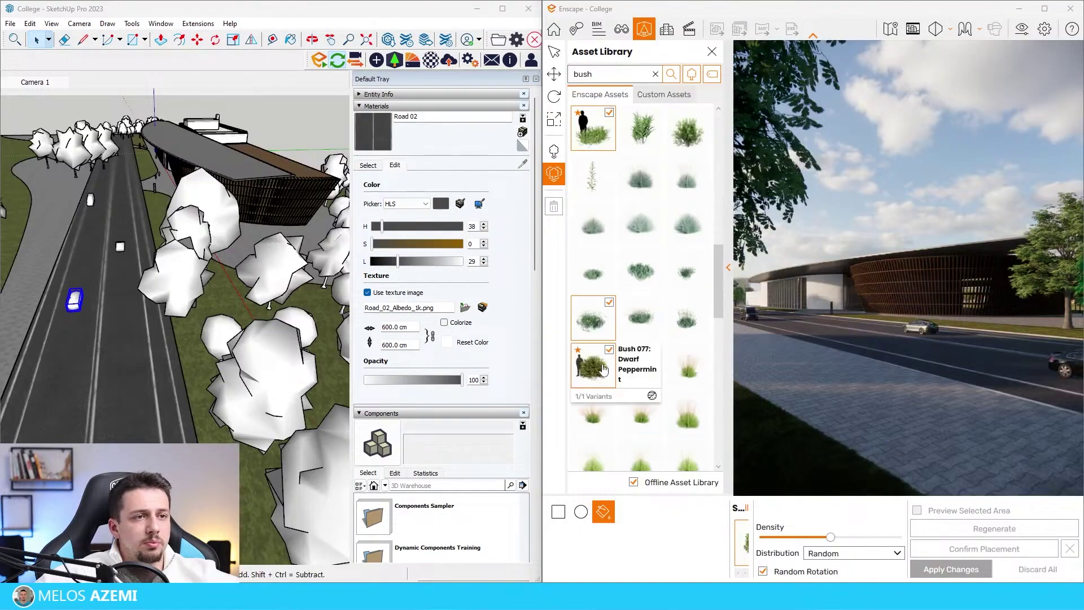
Step: Scatter the chosen bushes, including Bush 077: Dwarf Peppermint, over the grass area between road and building with Random distribution and apply the changes
{"action": "left_click", "coordinate": [604, 368]}
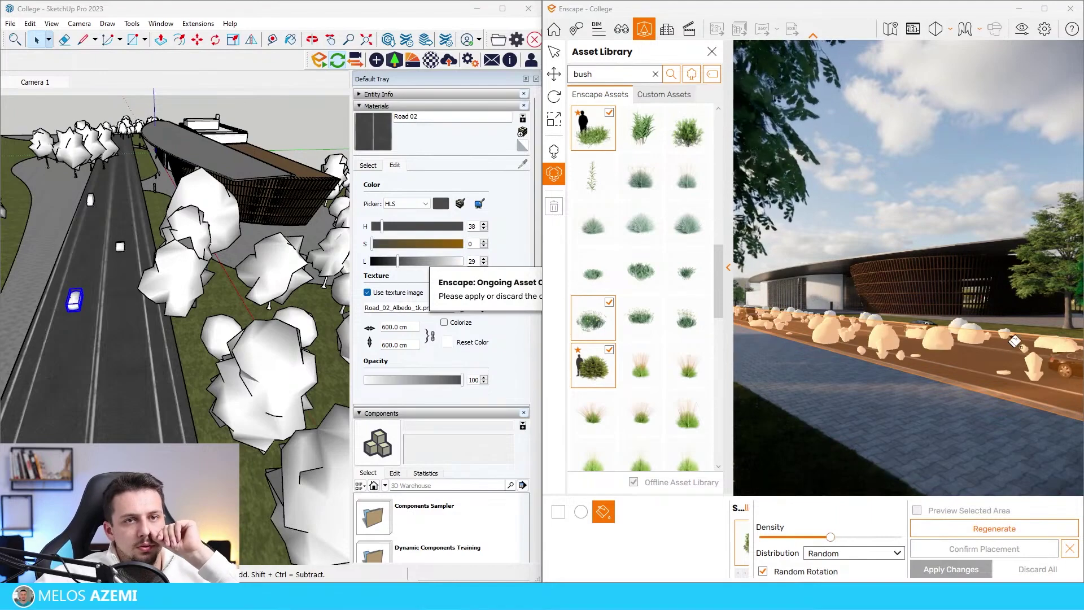
{"action": "left_click", "coordinate": [1031, 325]}
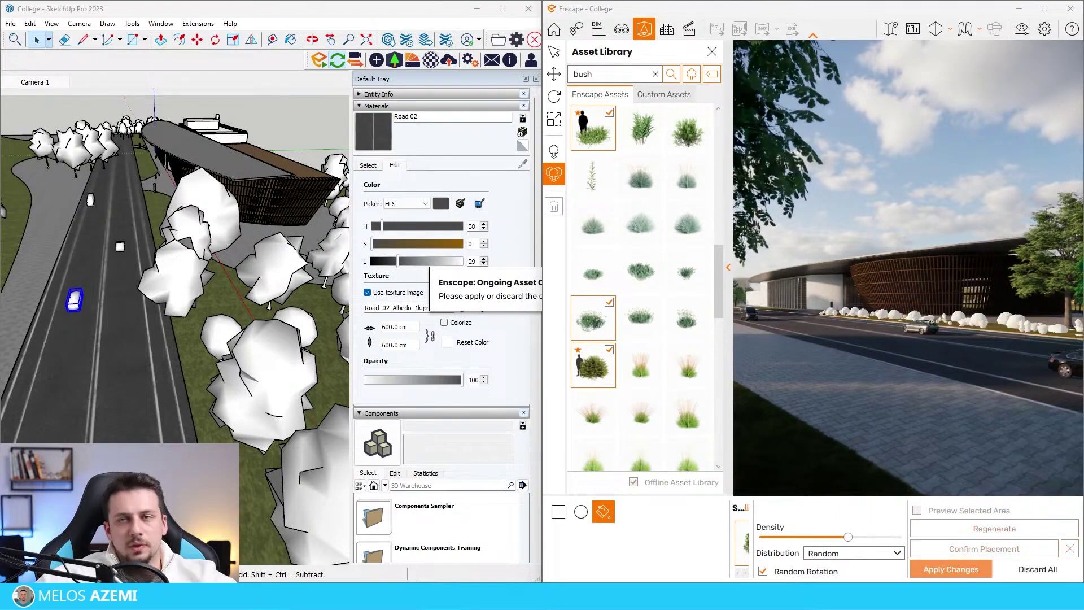
{"action": "left_click", "coordinate": [950, 569]}
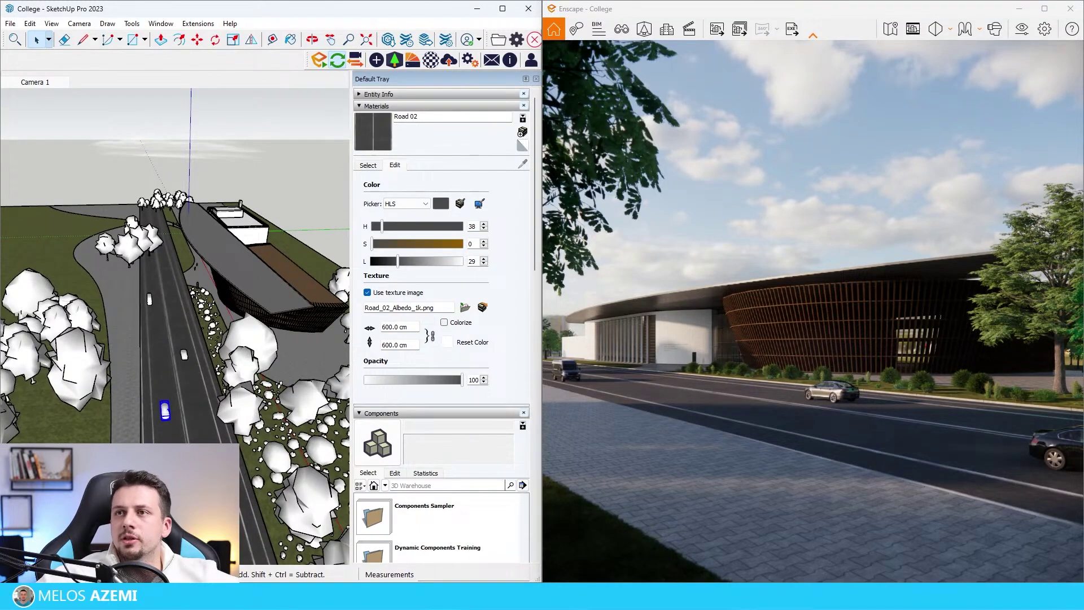
Step: Copy one scattered bush across the road onto the grass beside the opposite sidewalk and scale it up
{"action": "key", "text": "m"}
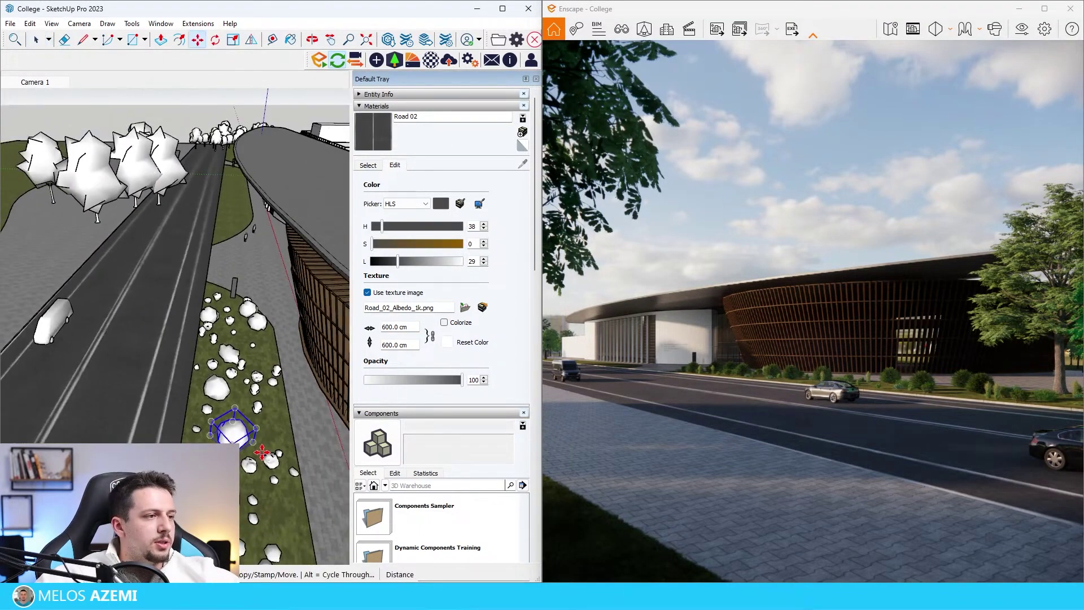
{"action": "left_click", "coordinate": [261, 450]}
{"action": "key", "text": "ctrl"}
{"action": "scroll", "coordinate": [290, 271], "scroll_direction": "down", "scroll_amount": 5}
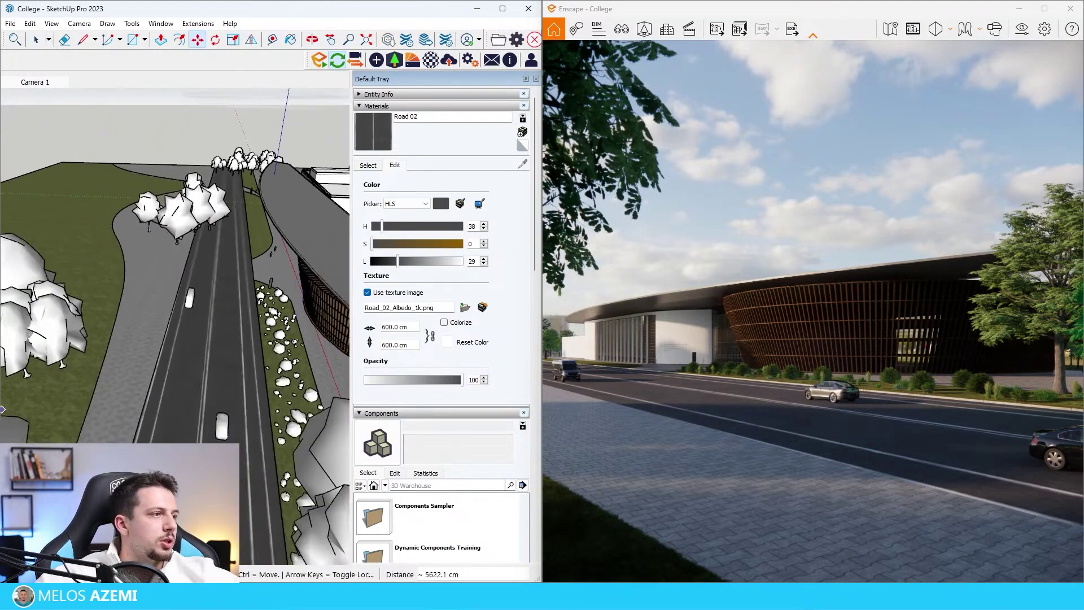
{"action": "scroll", "coordinate": [186, 294], "scroll_direction": "up", "scroll_amount": 5}
{"action": "scroll", "coordinate": [210, 398], "scroll_direction": "down", "scroll_amount": 2}
{"action": "scroll", "coordinate": [218, 425], "scroll_direction": "up", "scroll_amount": 3}
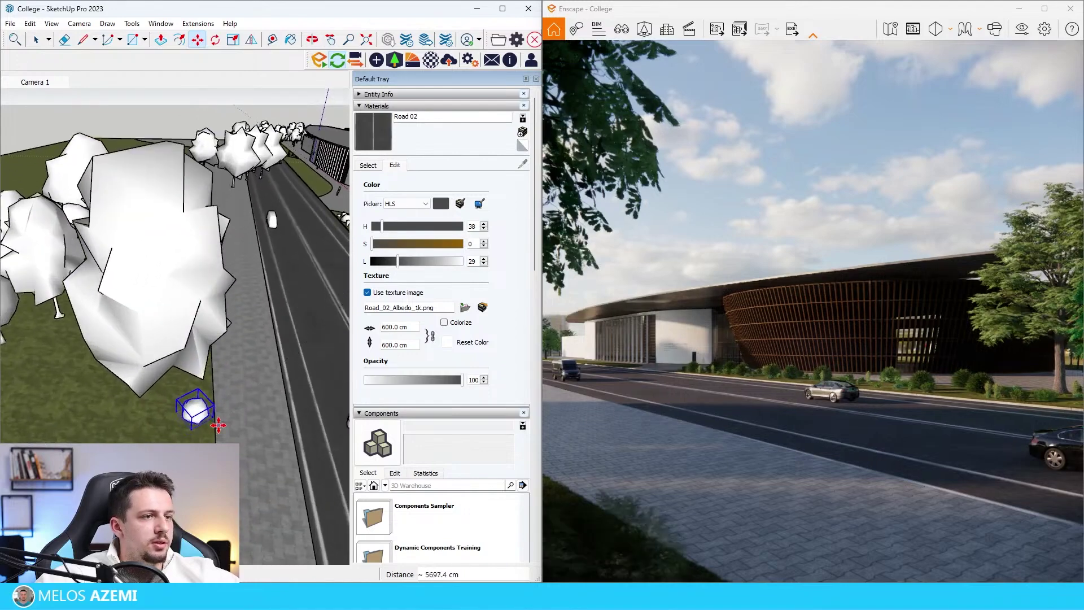
{"action": "left_click", "coordinate": [241, 399]}
{"action": "key", "text": "s"}
{"action": "key", "text": "space"}
Step: Place a purple-flowering plant from the Enscape Vegetation assets next to the copied bush in the foreground and scale it up
{"action": "left_click", "coordinate": [394, 60]}
{"action": "left_click", "coordinate": [226, 329]}
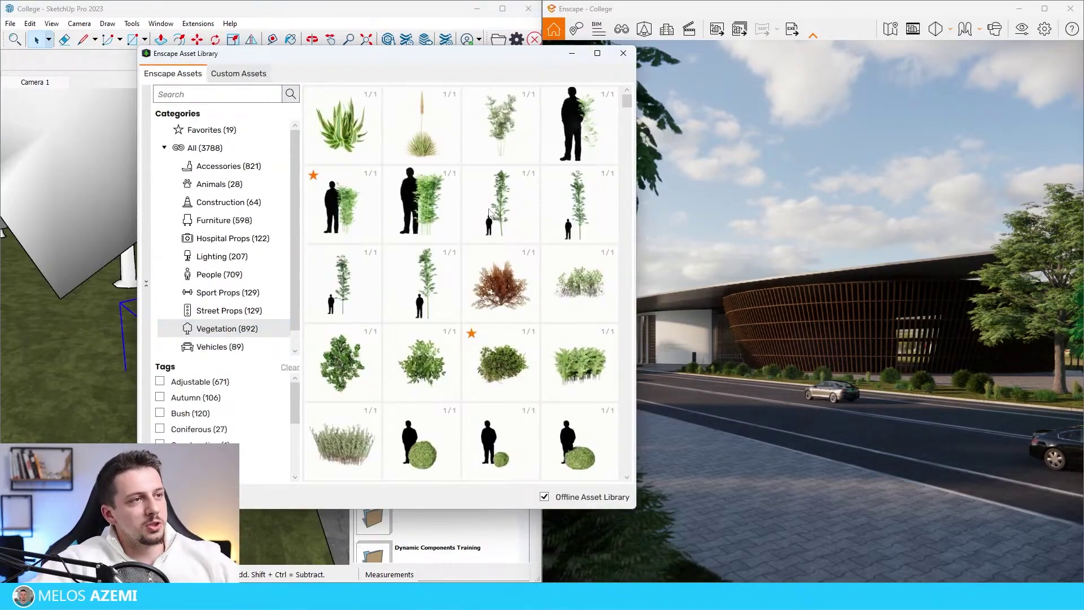
{"action": "scroll", "coordinate": [491, 324], "scroll_direction": "down", "scroll_amount": 3}
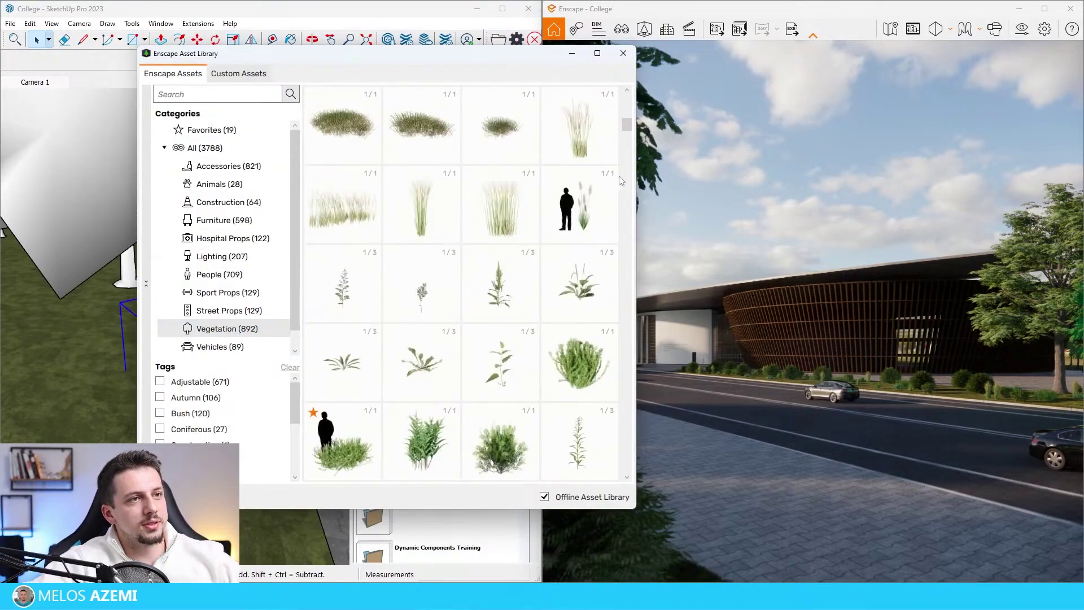
{"action": "scroll", "coordinate": [497, 381], "scroll_direction": "down", "scroll_amount": 5}
{"action": "left_click", "coordinate": [507, 359]}
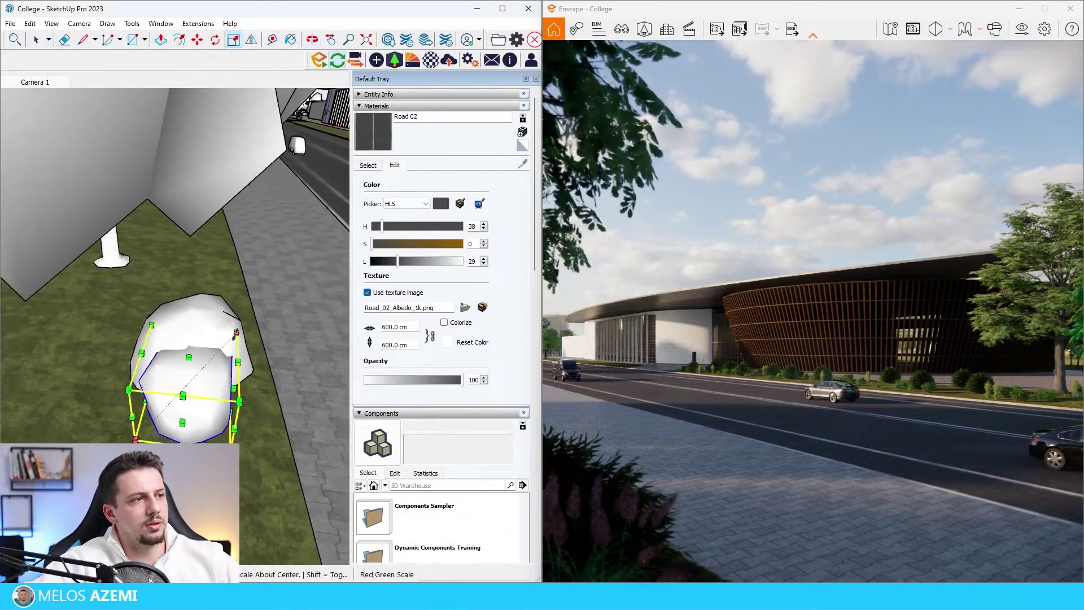
{"action": "left_click", "coordinate": [200, 383]}
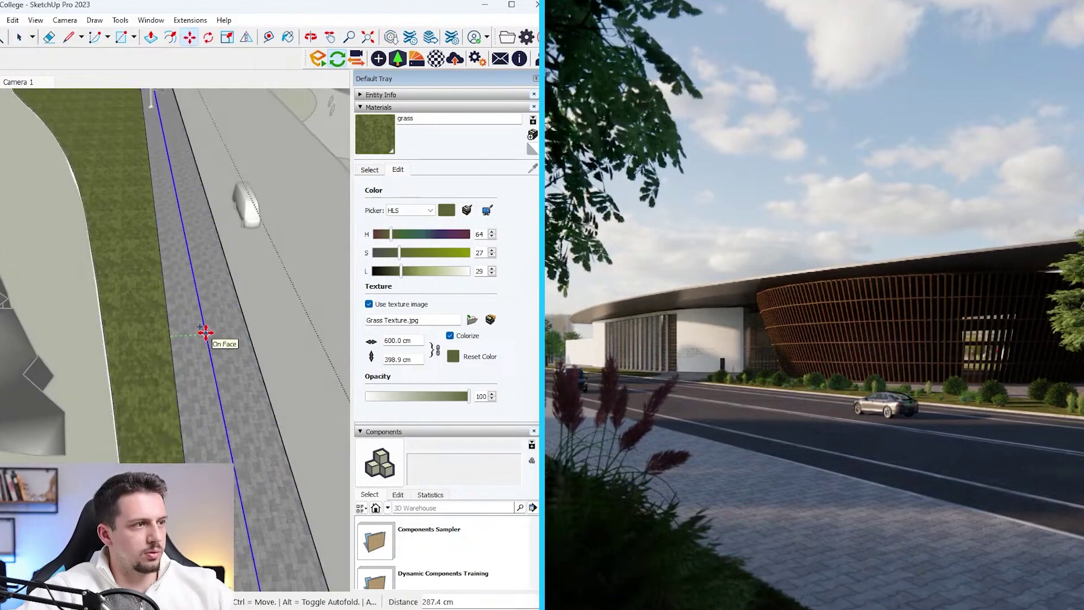
Step: Offset a copy of the near sidewalk's grass-side edge by about 287 cm and paint the strip it splits off with the grass material
{"action": "key", "text": "space"}
{"action": "scroll", "coordinate": [206, 407], "scroll_direction": "down", "scroll_amount": 5}
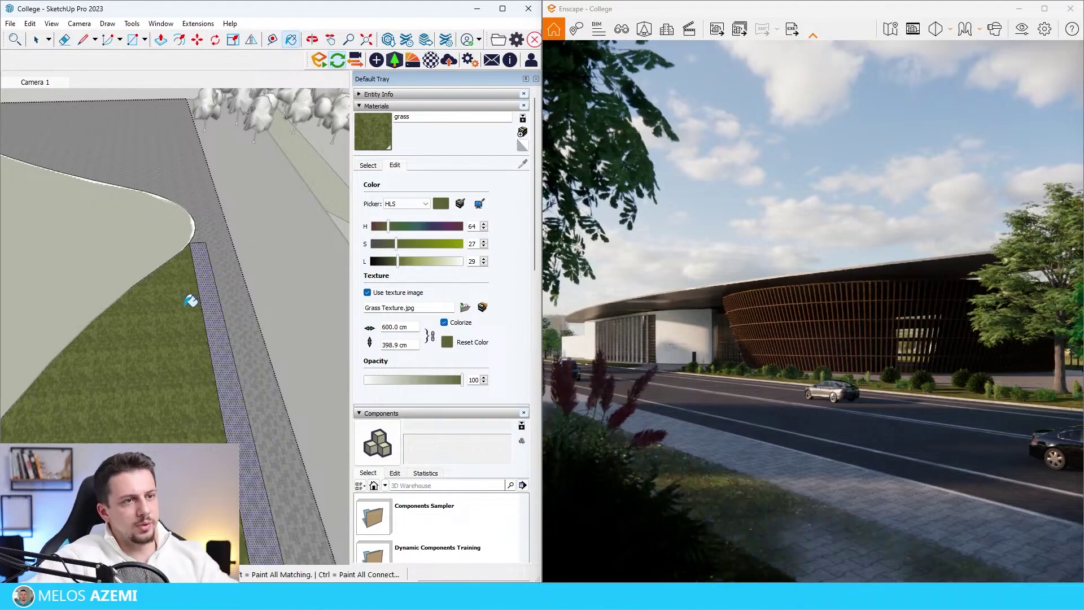
{"action": "left_click", "coordinate": [193, 320]}
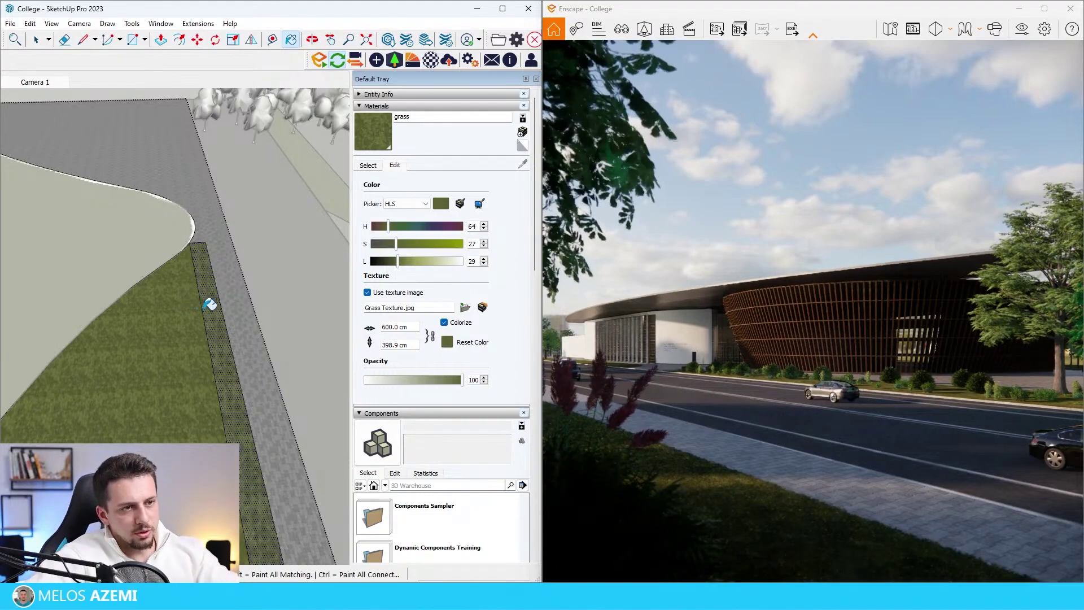
{"action": "key", "text": "space"}
{"action": "scroll", "coordinate": [254, 361], "scroll_direction": "down", "scroll_amount": 10}
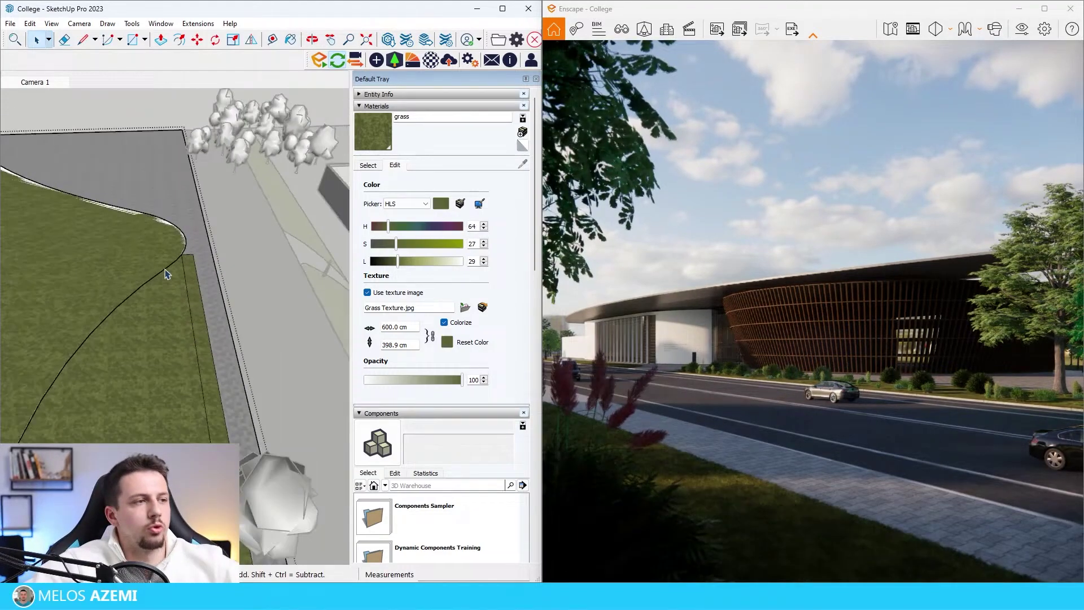
Step: Place a walking woman from the Enscape People assets on the near sidewalk
{"action": "scroll", "coordinate": [294, 397], "scroll_direction": "up", "scroll_amount": 5}
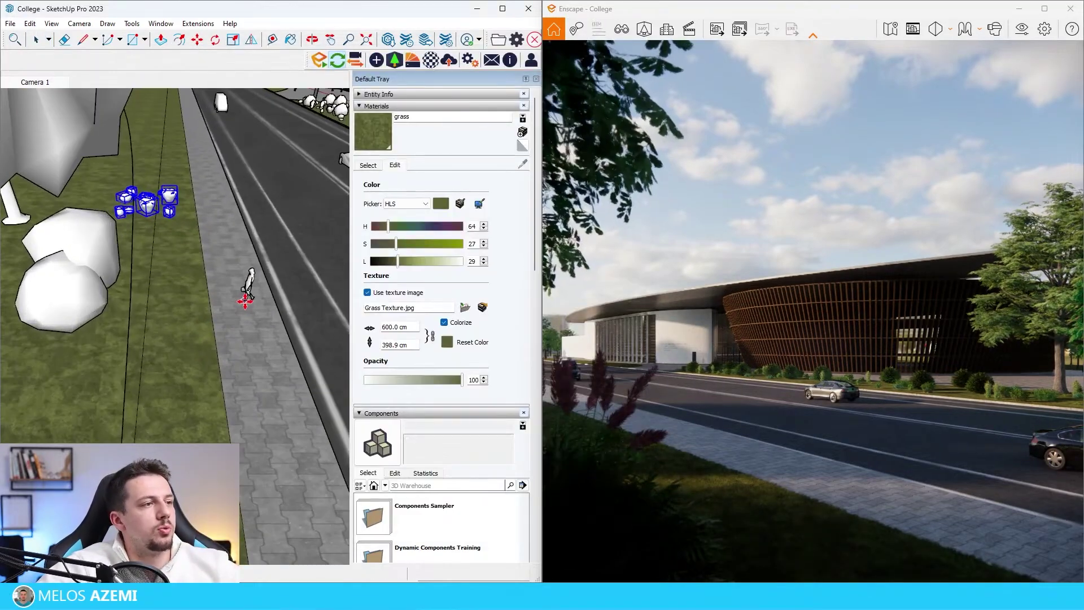
{"action": "left_click", "coordinate": [245, 301]}
{"action": "middle_click_drag", "start_coordinate": [209, 246], "coordinate": [237, 150]}
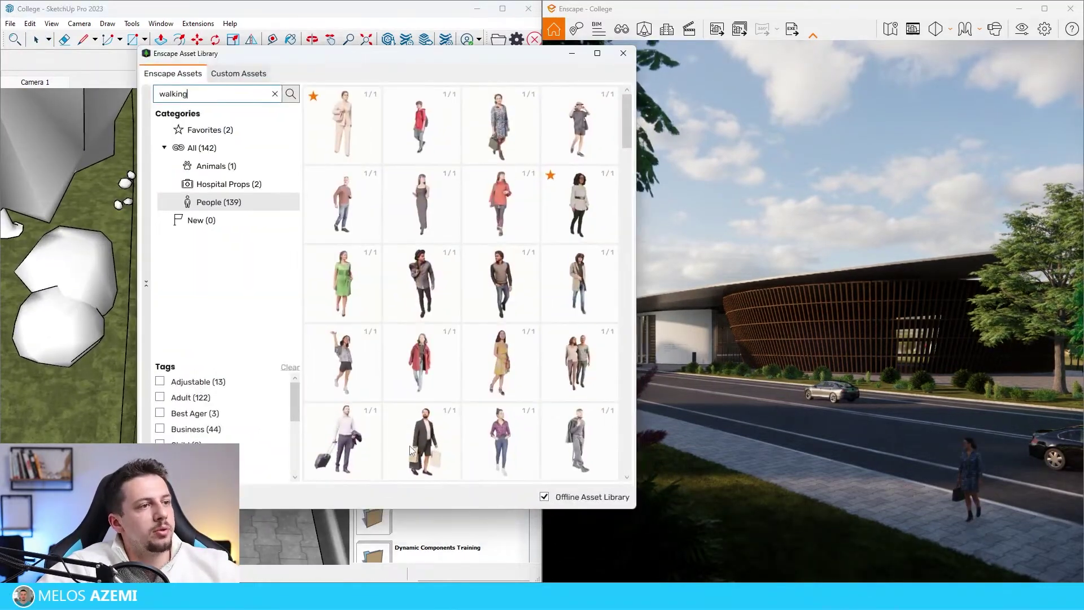
Step: Place two more walking people from the Enscape People assets on the sidewalk near the first woman
{"action": "scroll", "coordinate": [403, 444], "scroll_direction": "down", "scroll_amount": 8}
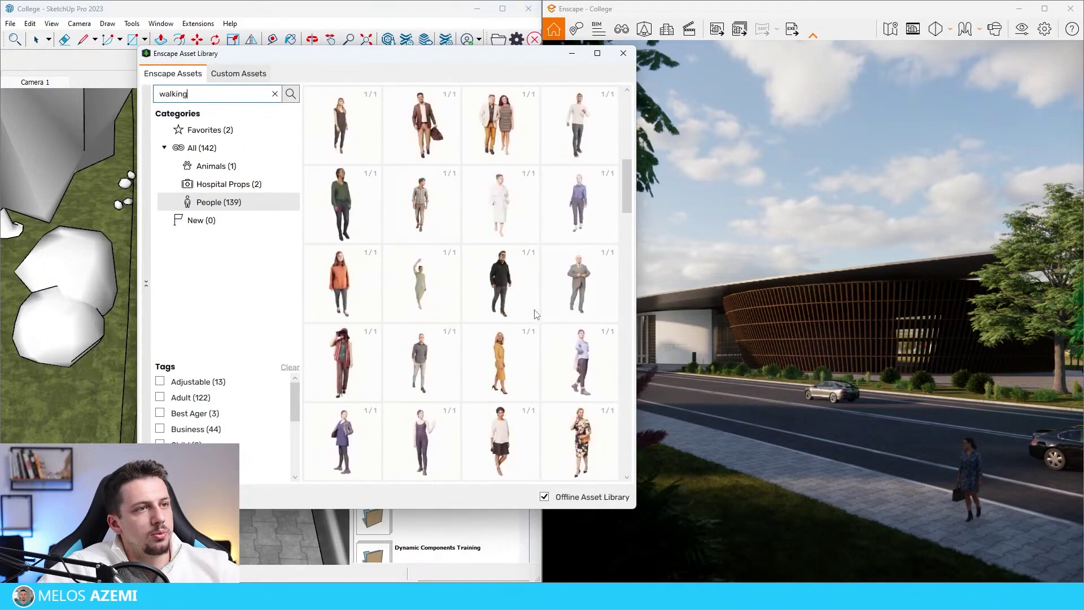
{"action": "scroll", "coordinate": [508, 429], "scroll_direction": "down", "scroll_amount": 3}
{"action": "left_click", "coordinate": [485, 429]}
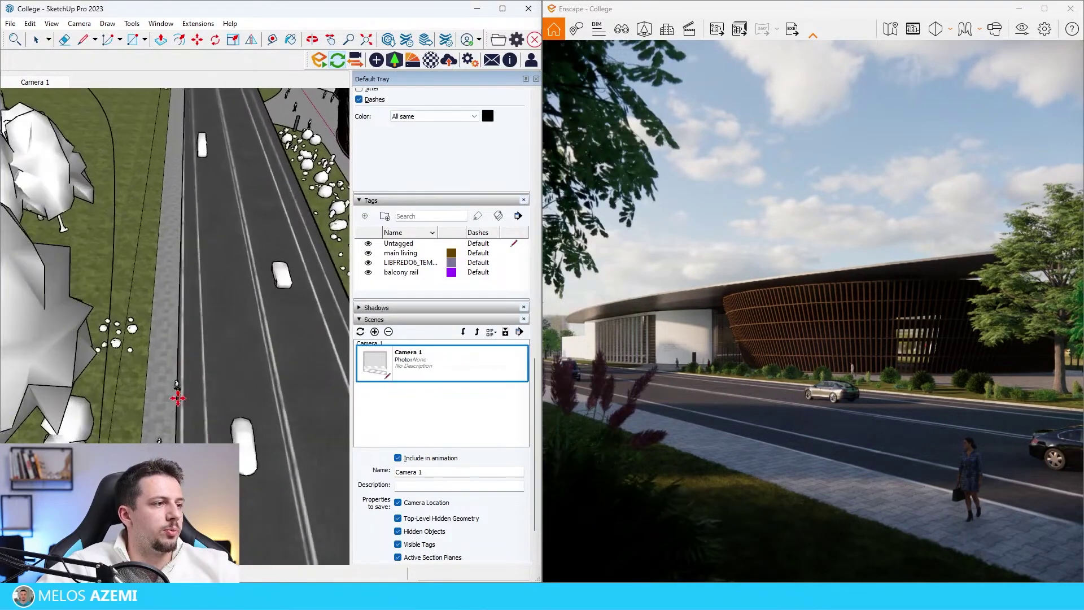
{"action": "left_click", "coordinate": [161, 375]}
{"action": "left_click", "coordinate": [412, 357]}
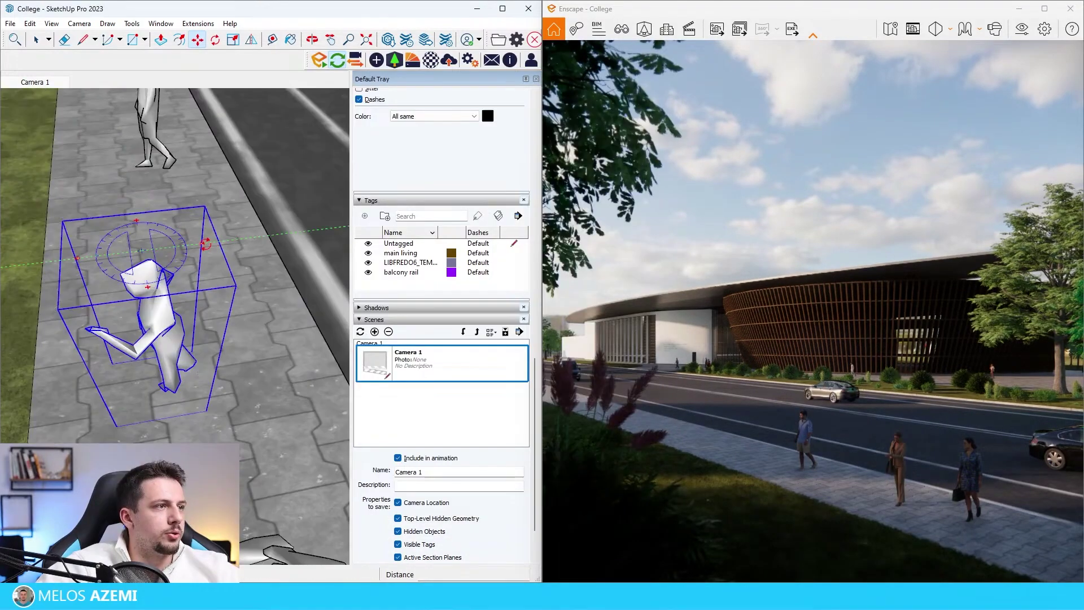
Step: Rotate the farthest sidewalk pedestrian by 180 degrees and move him further along the sidewalk
{"action": "scroll", "coordinate": [221, 311], "scroll_direction": "down", "scroll_amount": 3}
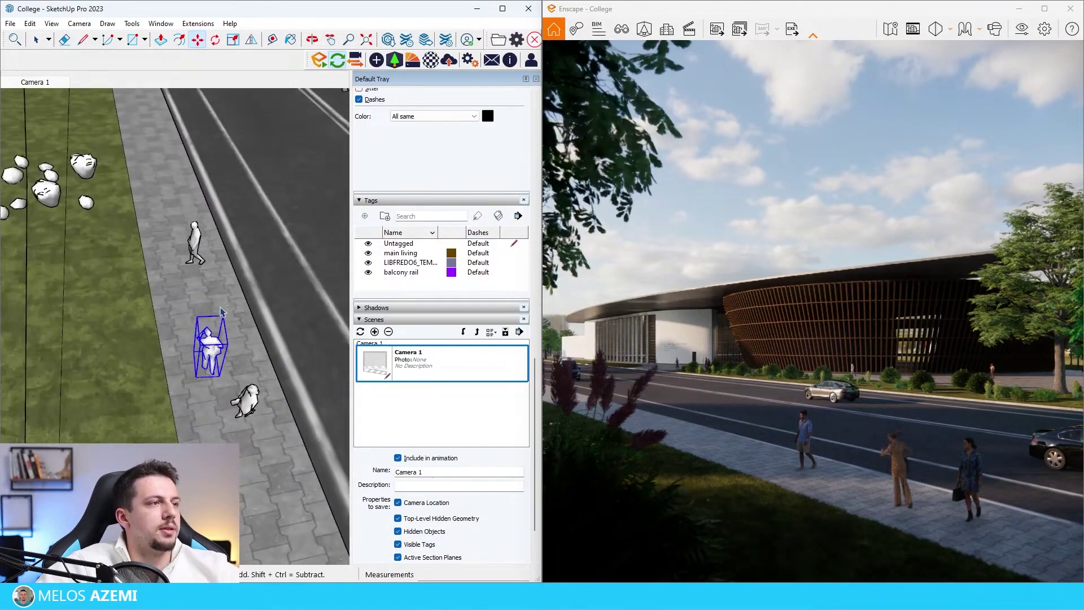
{"action": "left_click", "coordinate": [194, 223]}
{"action": "left_click", "coordinate": [210, 237]}
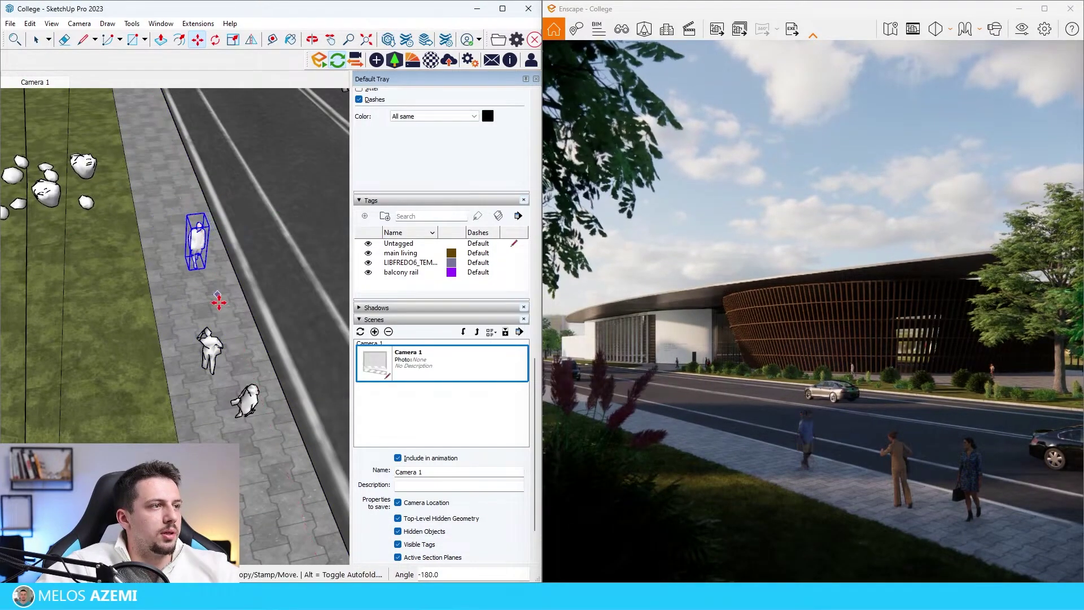
{"action": "left_click", "coordinate": [221, 308]}
{"action": "left_click", "coordinate": [159, 160]}
Step: Move the nearest pedestrian along the sidewalk to the spot between the other two people
{"action": "left_click", "coordinate": [239, 368]}
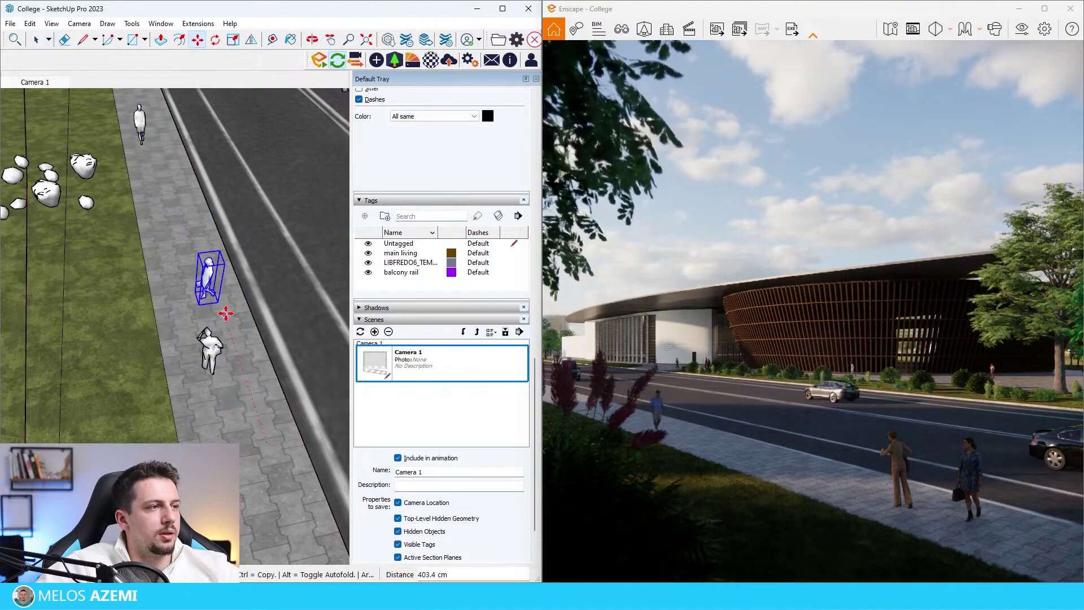
{"action": "scroll", "coordinate": [204, 220], "scroll_direction": "up", "scroll_amount": 4}
{"action": "left_click", "coordinate": [240, 246]}
Step: Rotate the individual people standing on the paved plaza in front of the building so they face different directions
{"action": "left_click", "coordinate": [193, 221]}
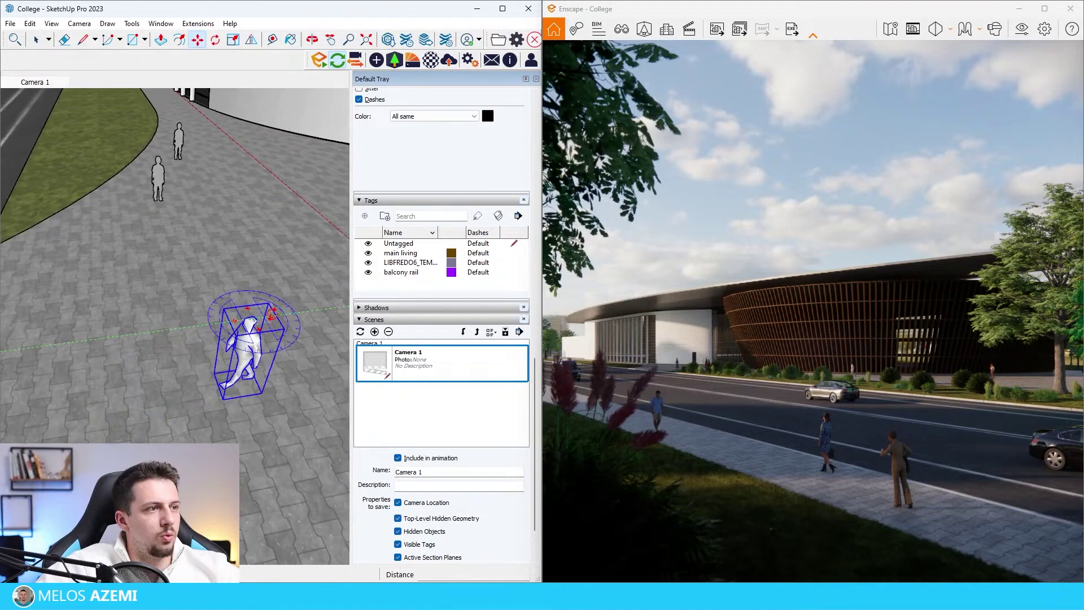
{"action": "left_click", "coordinate": [273, 315]}
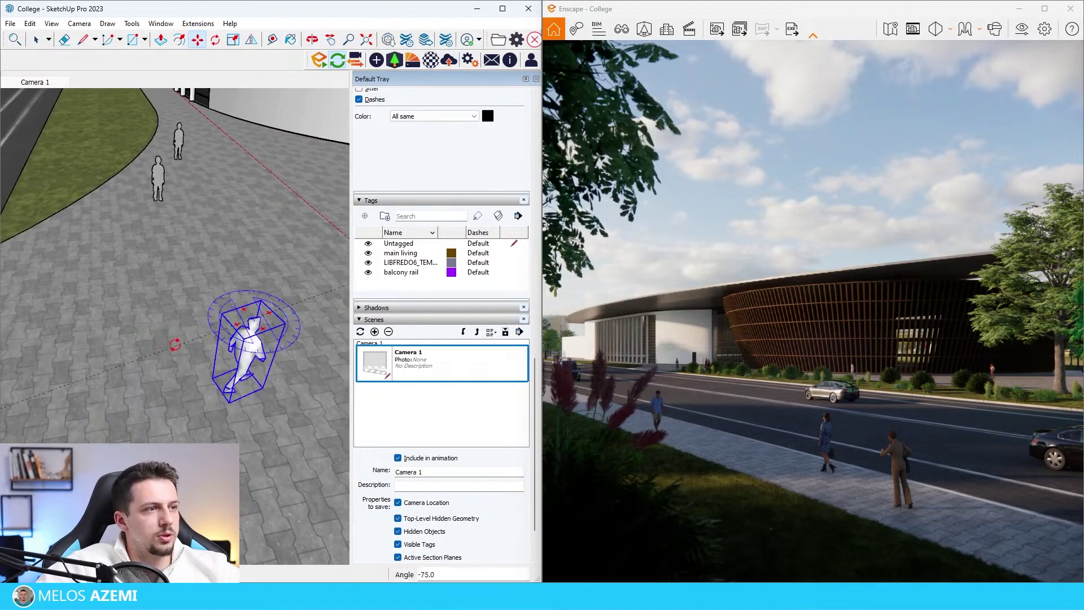
{"action": "left_click", "coordinate": [174, 343]}
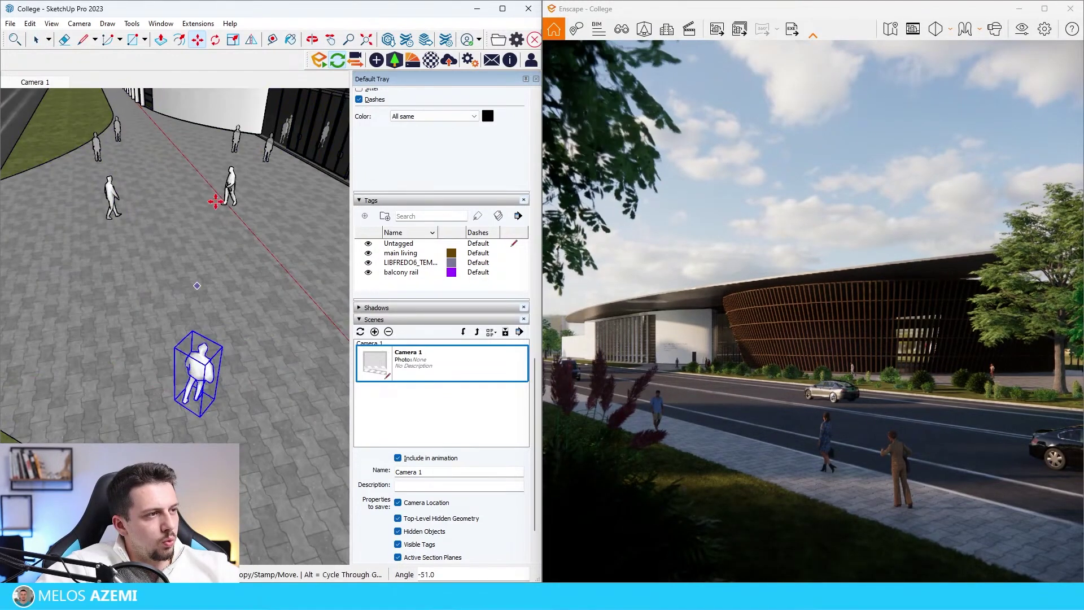
{"action": "key", "text": "space"}
{"action": "left_click", "coordinate": [237, 165]}
{"action": "left_click", "coordinate": [234, 170]}
{"action": "scroll", "coordinate": [234, 161], "scroll_direction": "up", "scroll_amount": 3}
{"action": "key", "text": "m"}
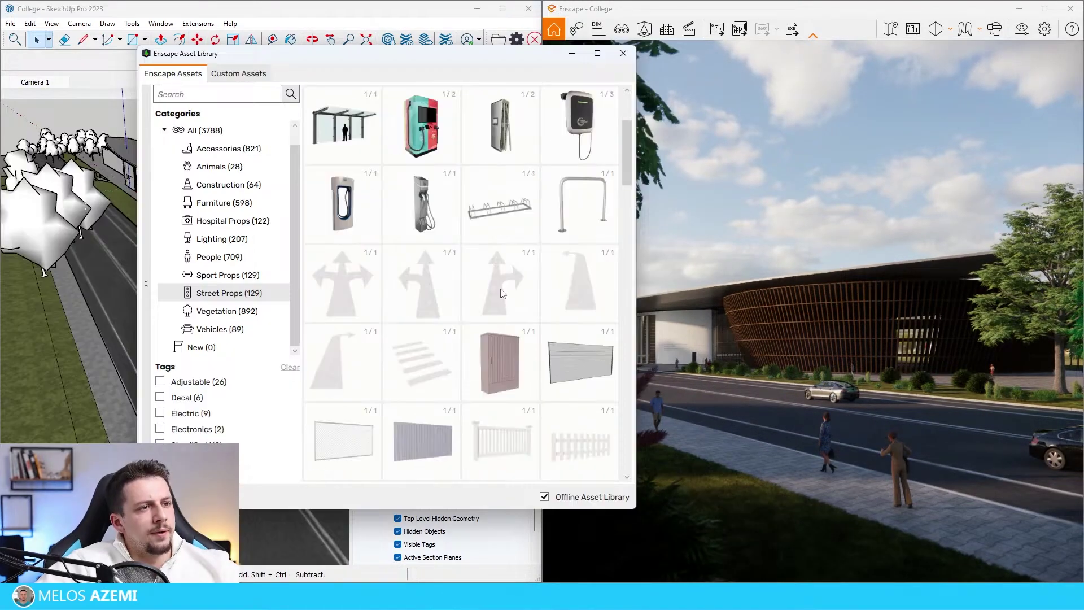
Step: Place a crosswalk decal from the Enscape Street Props on the road in front of the plaza
{"action": "scroll", "coordinate": [440, 282], "scroll_direction": "down", "scroll_amount": 3}
{"action": "left_click", "coordinate": [433, 277]}
{"action": "scroll", "coordinate": [205, 289], "scroll_direction": "up", "scroll_amount": 3}
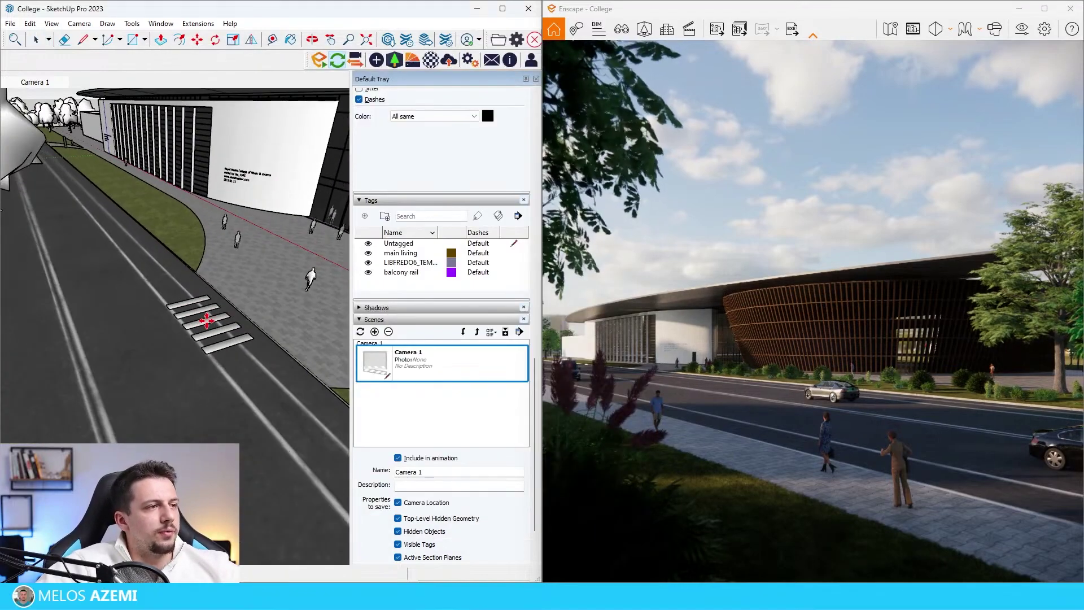
{"action": "left_click", "coordinate": [213, 317]}
Step: Align and enlarge the crosswalk markings on the plaza-side lanes and copy them about 1020 cm across the road to the opposite lanes
{"action": "left_click", "coordinate": [211, 390]}
{"action": "left_click", "coordinate": [166, 366]}
{"action": "left_click", "coordinate": [206, 397]}
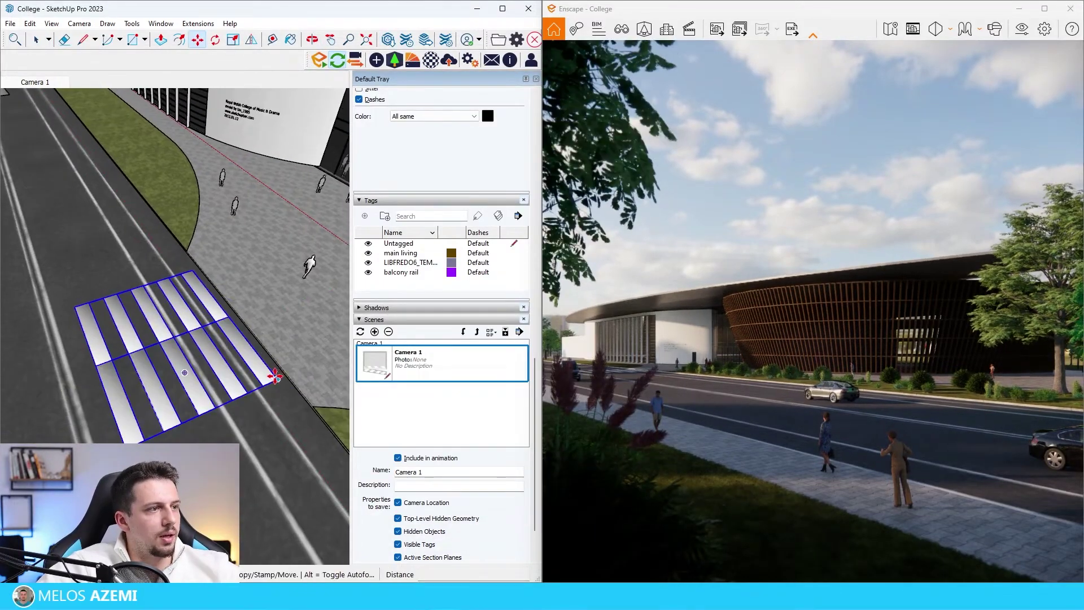
{"action": "key", "text": "ctrl"}
{"action": "left_click", "coordinate": [277, 377]}
{"action": "scroll", "coordinate": [258, 384], "scroll_direction": "down", "scroll_amount": 2}
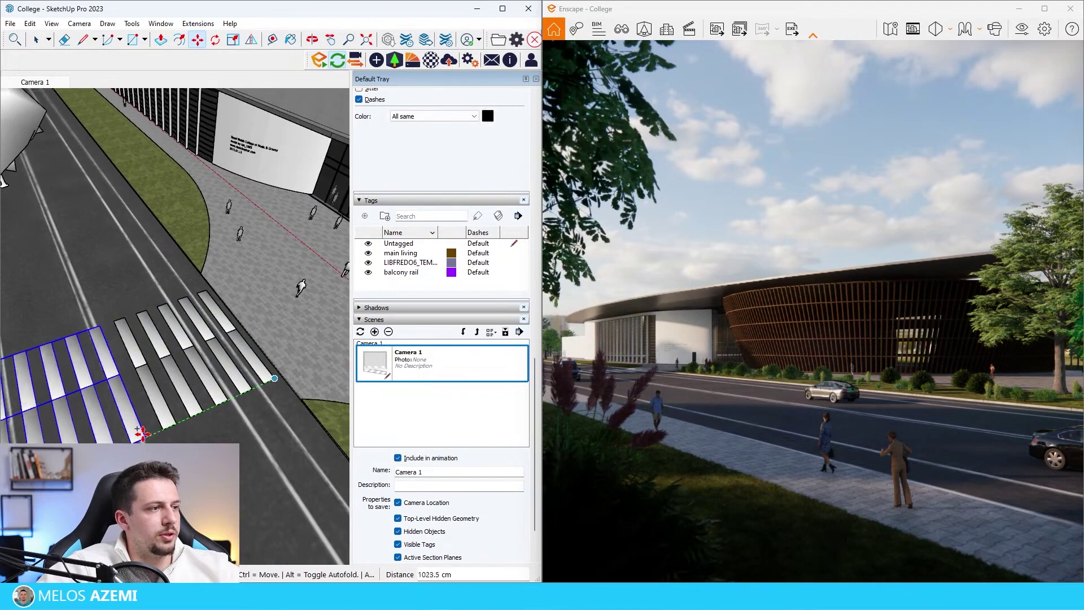
{"action": "left_click", "coordinate": [139, 429]}
{"action": "scroll", "coordinate": [175, 311], "scroll_direction": "down", "scroll_amount": 4}
Step: Place a pole-mounted street prop from the Enscape assets at the road edge beside the planted strip near the crosswalk
{"action": "key", "text": "space"}
{"action": "left_click", "coordinate": [394, 59]}
{"action": "scroll", "coordinate": [364, 333], "scroll_direction": "down", "scroll_amount": 5}
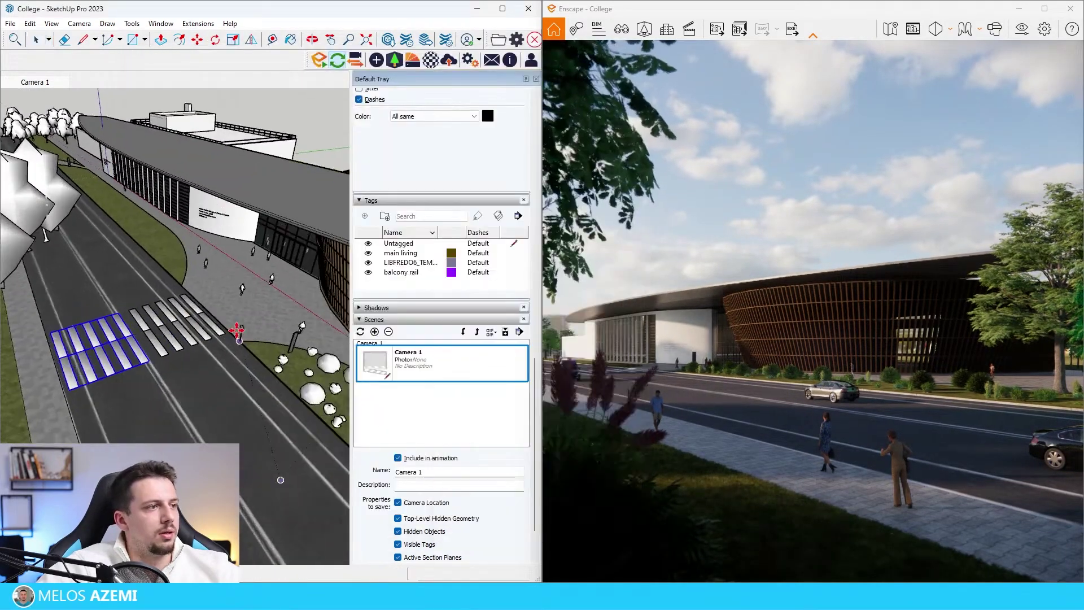
{"action": "scroll", "coordinate": [296, 405], "scroll_direction": "up", "scroll_amount": 3}
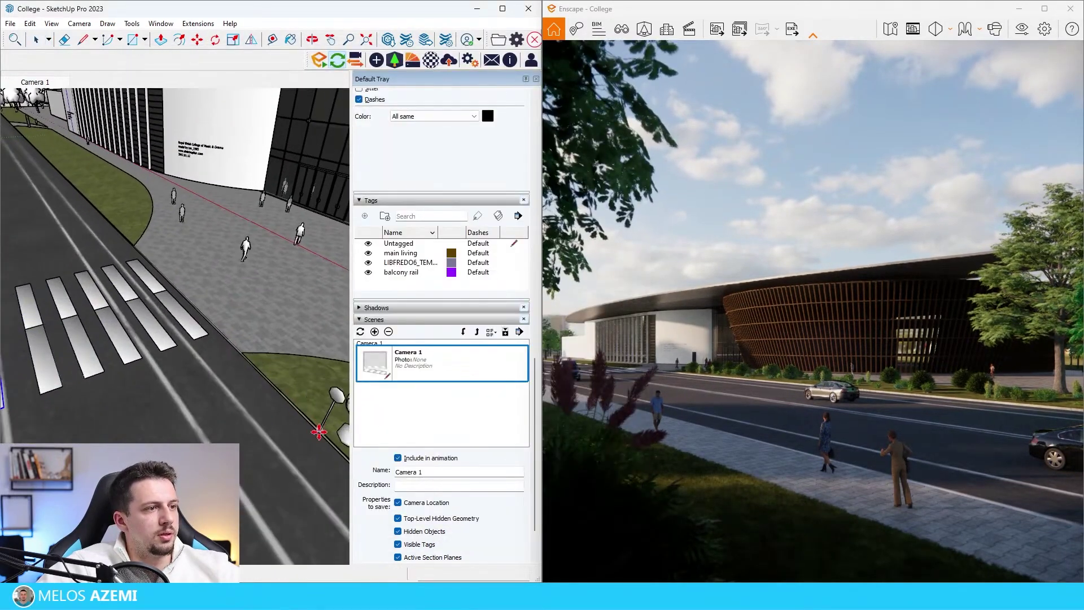
{"action": "scroll", "coordinate": [254, 395], "scroll_direction": "down", "scroll_amount": 5}
{"action": "key", "text": "space"}
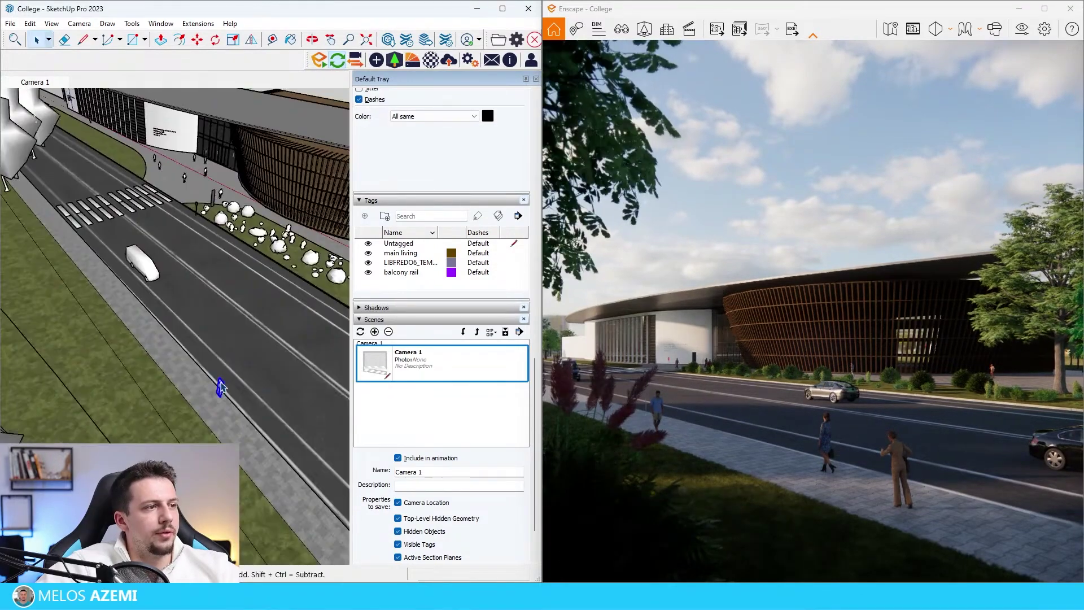
Step: Place a fire hydrant and trash bins from the Enscape Street Props on the plaza and the roadside pavement
{"action": "left_click", "coordinate": [391, 60]}
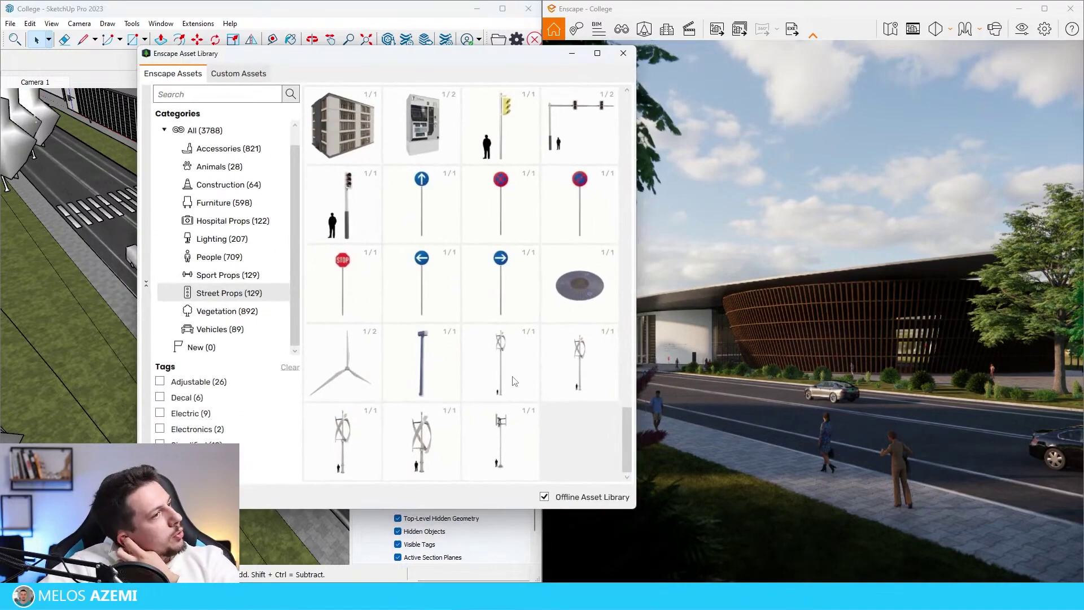
{"action": "scroll", "coordinate": [514, 381], "scroll_direction": "up", "scroll_amount": 10}
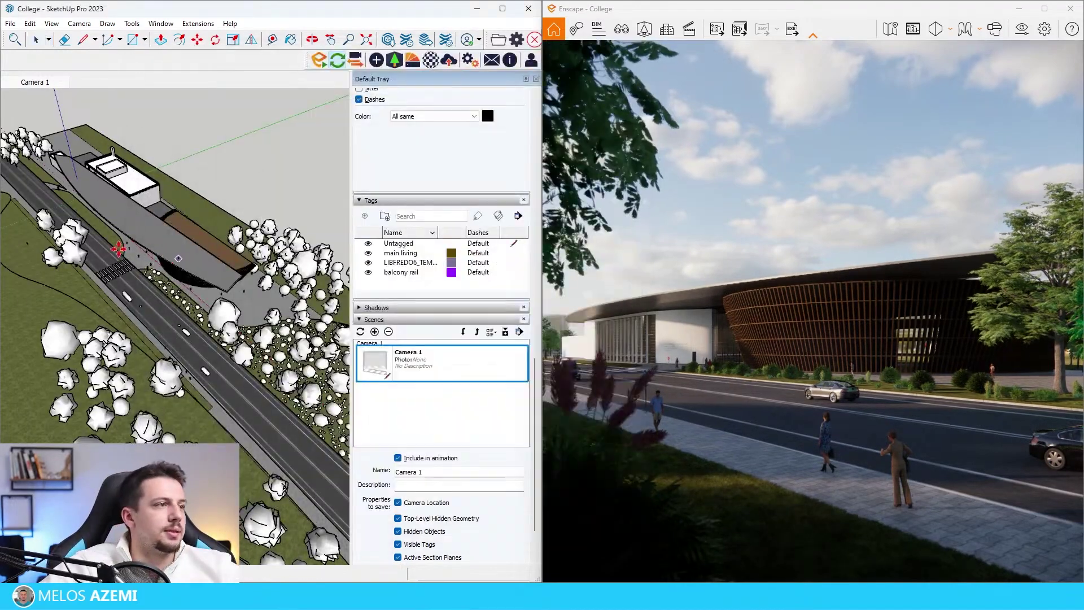
{"action": "scroll", "coordinate": [260, 327], "scroll_direction": "up", "scroll_amount": 10}
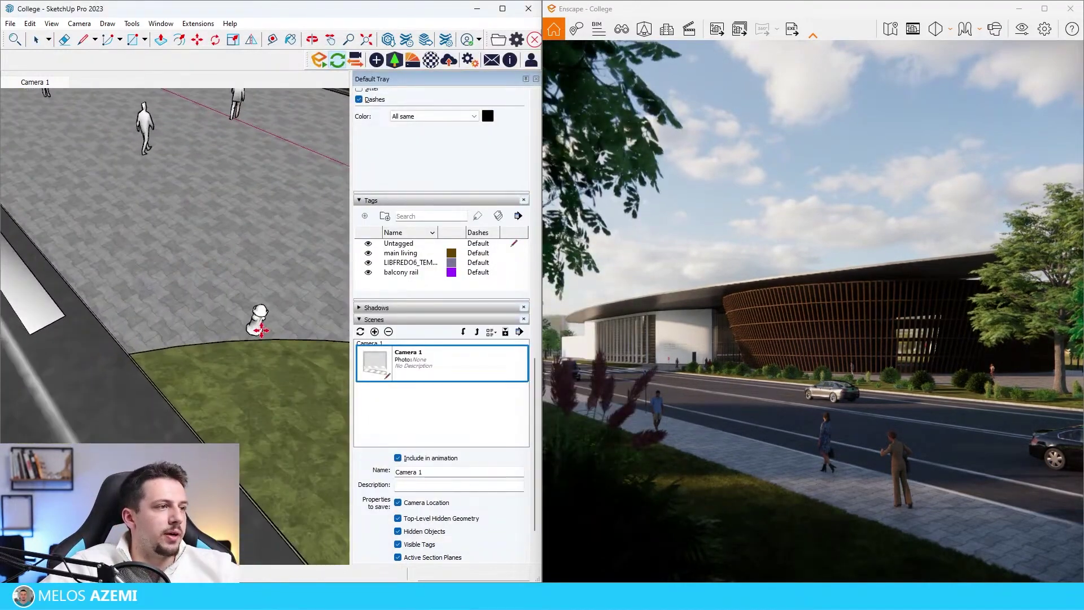
{"action": "scroll", "coordinate": [64, 291], "scroll_direction": "down", "scroll_amount": 5}
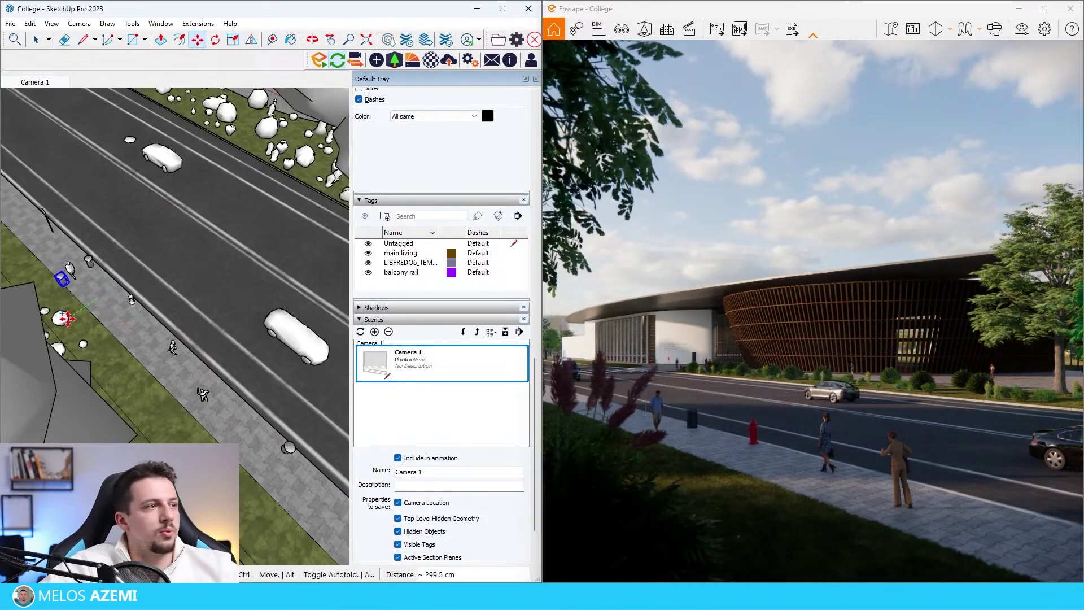
{"action": "scroll", "coordinate": [67, 319], "scroll_direction": "down", "scroll_amount": 3}
Step: Search the Enscape assets for "street" and place a single-arm street light in the planted strip beside the road
{"action": "scroll", "coordinate": [125, 169], "scroll_direction": "up", "scroll_amount": 7}
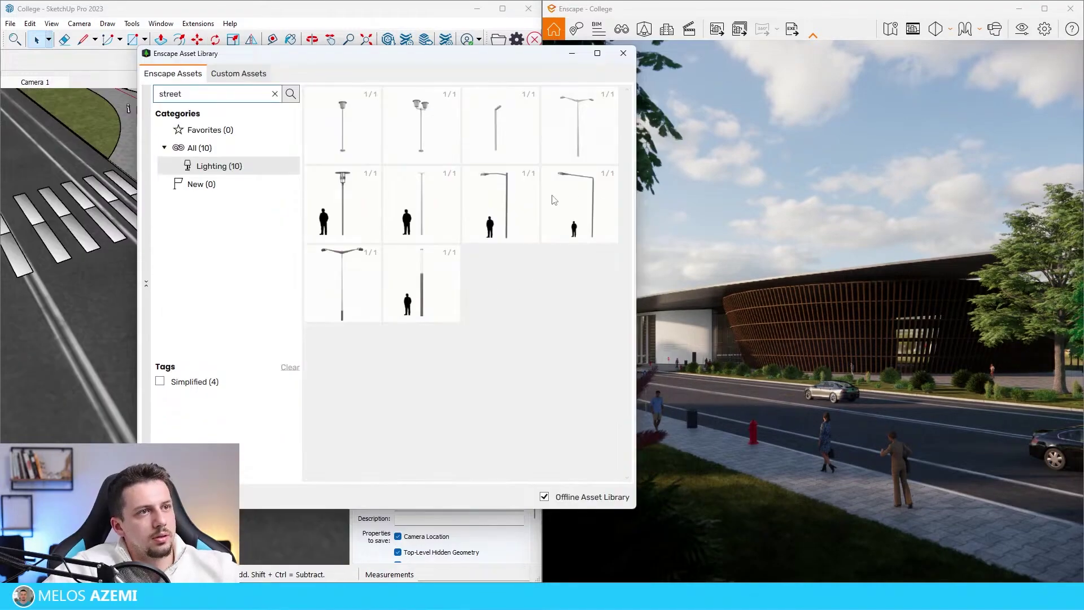
{"action": "left_click", "coordinate": [511, 202]}
{"action": "scroll", "coordinate": [226, 243], "scroll_direction": "down", "scroll_amount": 4}
{"action": "scroll", "coordinate": [273, 305], "scroll_direction": "up", "scroll_amount": 2}
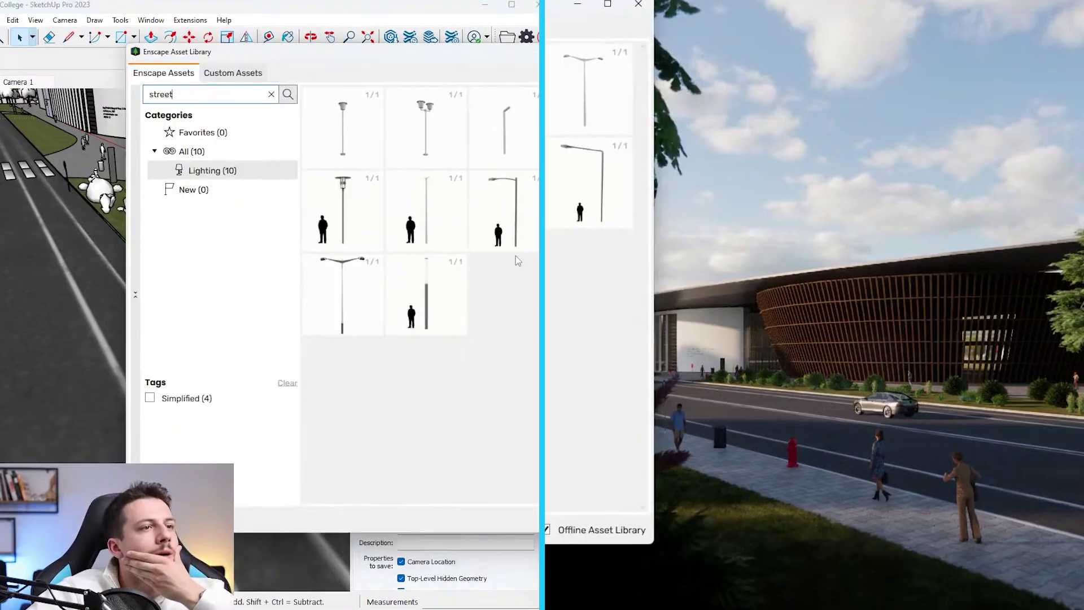
{"action": "left_click", "coordinate": [598, 192]}
{"action": "scroll", "coordinate": [205, 315], "scroll_direction": "up", "scroll_amount": 3}
{"action": "scroll", "coordinate": [194, 330], "scroll_direction": "down", "scroll_amount": 2}
{"action": "scroll", "coordinate": [194, 329], "scroll_direction": "down", "scroll_amount": 4}
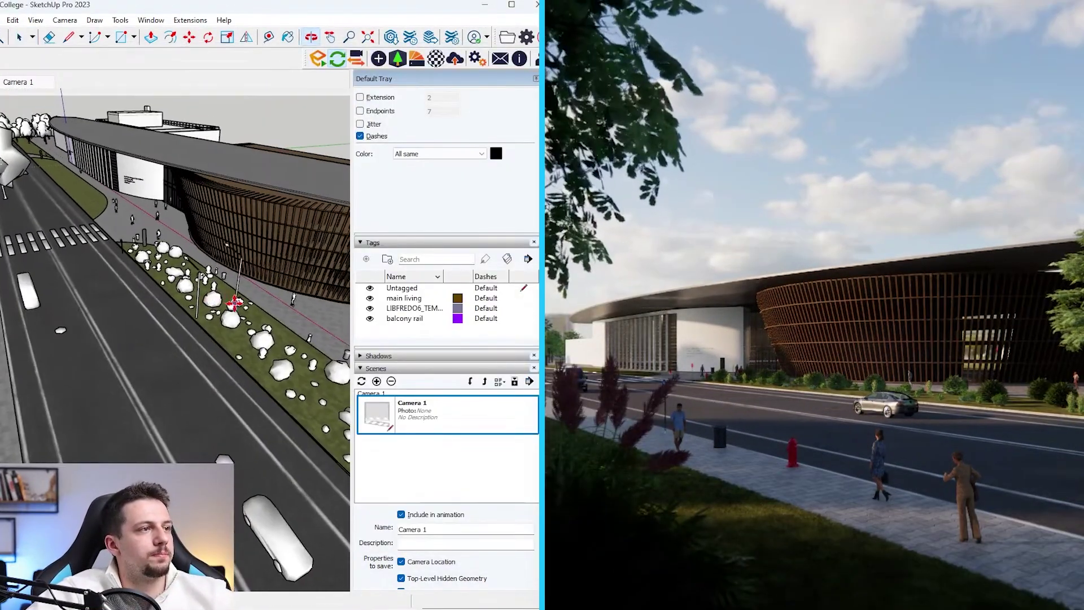
{"action": "left_click", "coordinate": [229, 305]}
Step: Rotate the street light in the planted strip so its arm reaches out over the road
{"action": "scroll", "coordinate": [231, 287], "scroll_direction": "up", "scroll_amount": 3}
{"action": "middle_click_drag", "start_coordinate": [229, 288], "coordinate": [201, 334]}
{"action": "left_click", "coordinate": [200, 334]}
{"action": "left_click", "coordinate": [201, 338]}
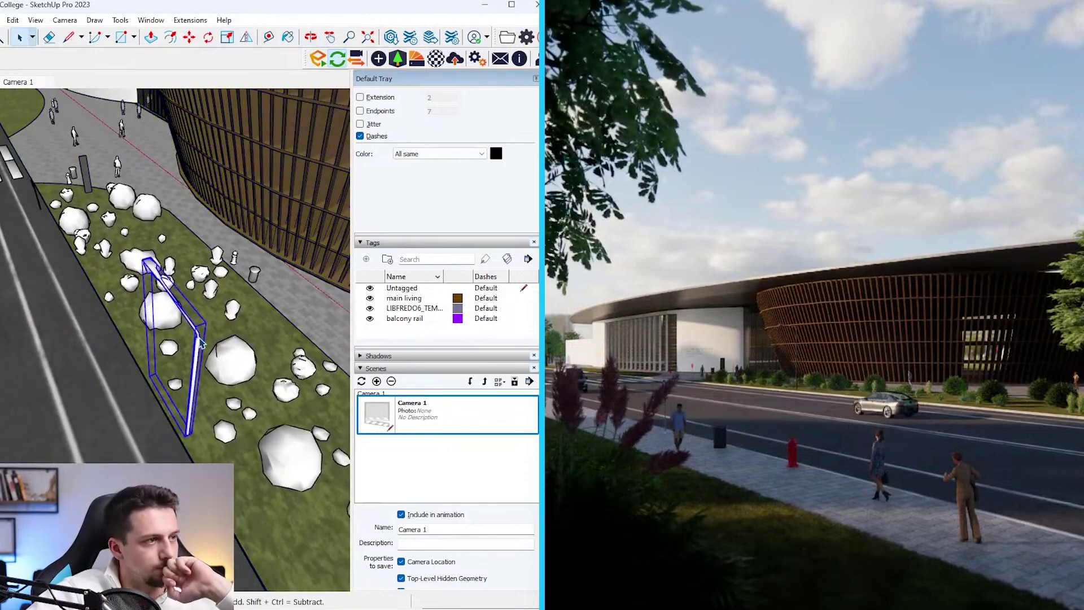
{"action": "key", "text": "m"}
{"action": "left_click", "coordinate": [194, 321]}
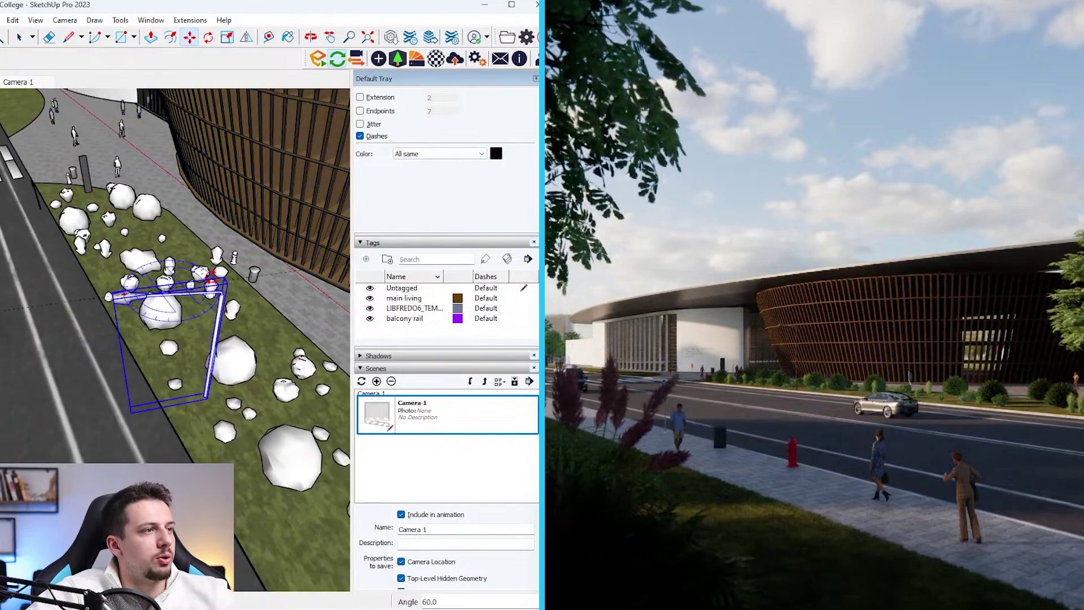
{"action": "left_click", "coordinate": [218, 273]}
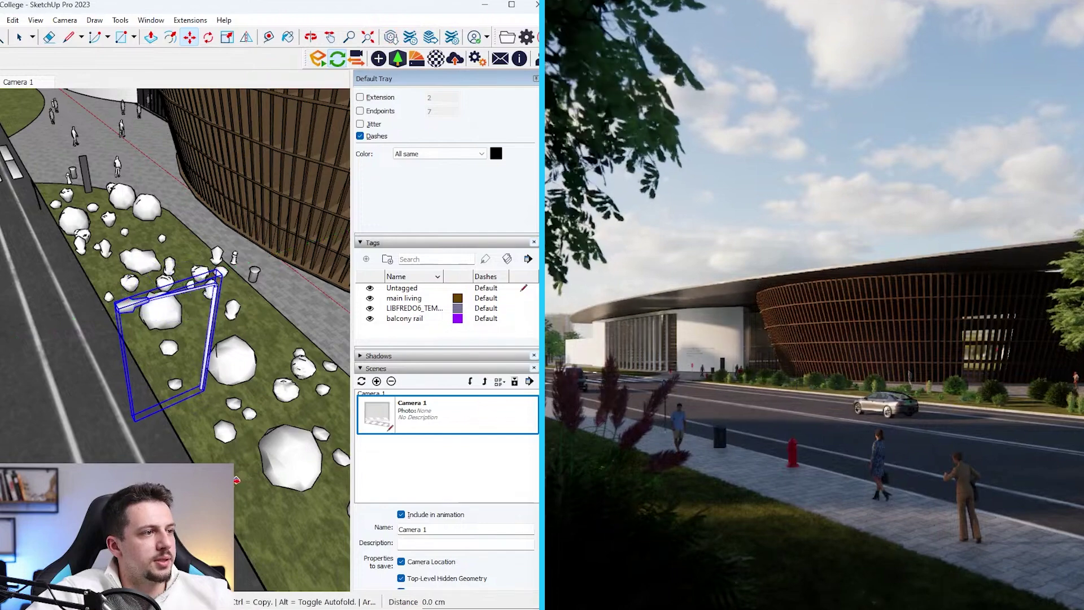
Step: Copy the street light at intervals along the road, including past the crosswalk and onto the opposite pavement
{"action": "scroll", "coordinate": [224, 342], "scroll_direction": "down", "scroll_amount": 6}
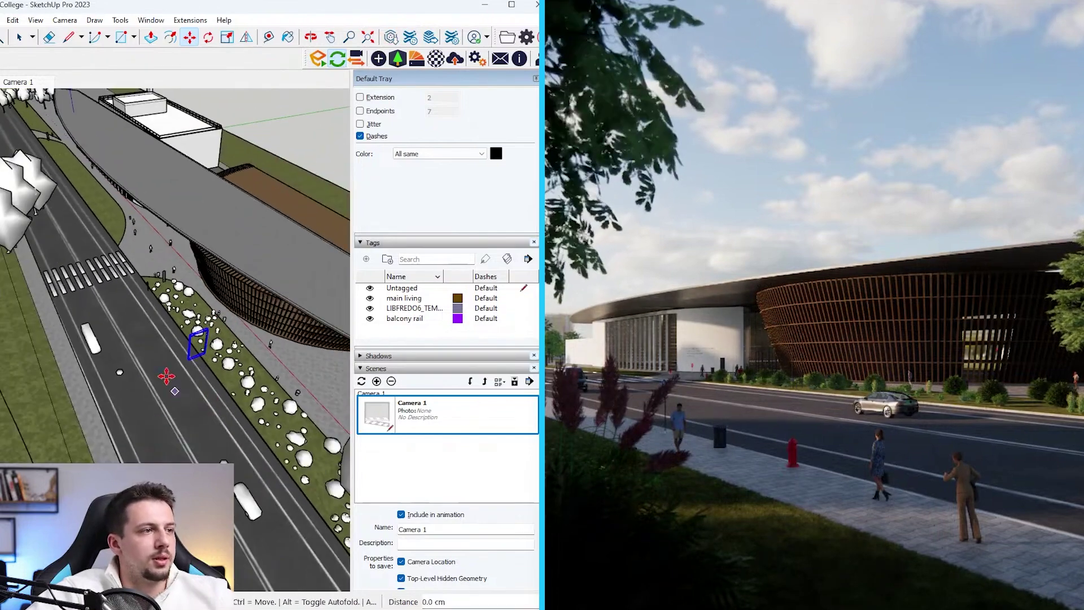
{"action": "scroll", "coordinate": [167, 376], "scroll_direction": "down", "scroll_amount": 3}
{"action": "scroll", "coordinate": [206, 424], "scroll_direction": "up", "scroll_amount": 6}
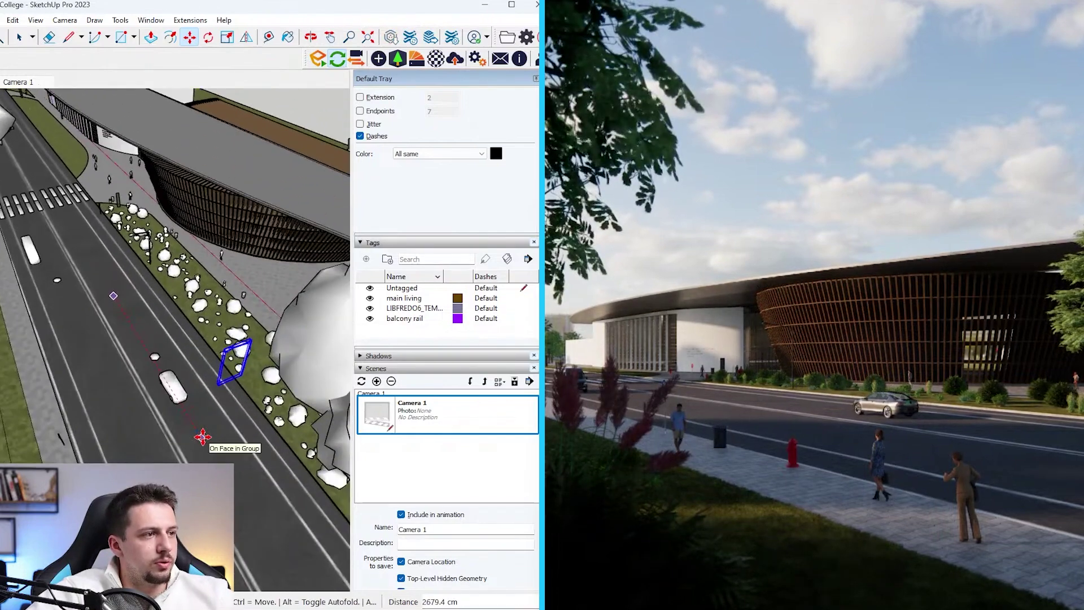
{"action": "scroll", "coordinate": [63, 193], "scroll_direction": "up", "scroll_amount": 3}
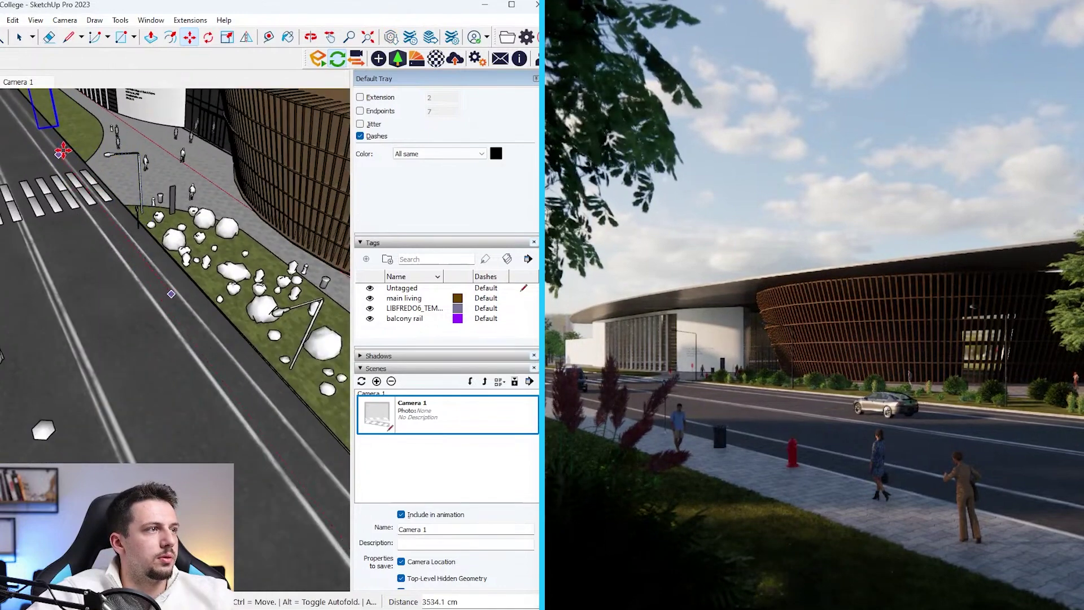
{"action": "scroll", "coordinate": [66, 151], "scroll_direction": "down", "scroll_amount": 5}
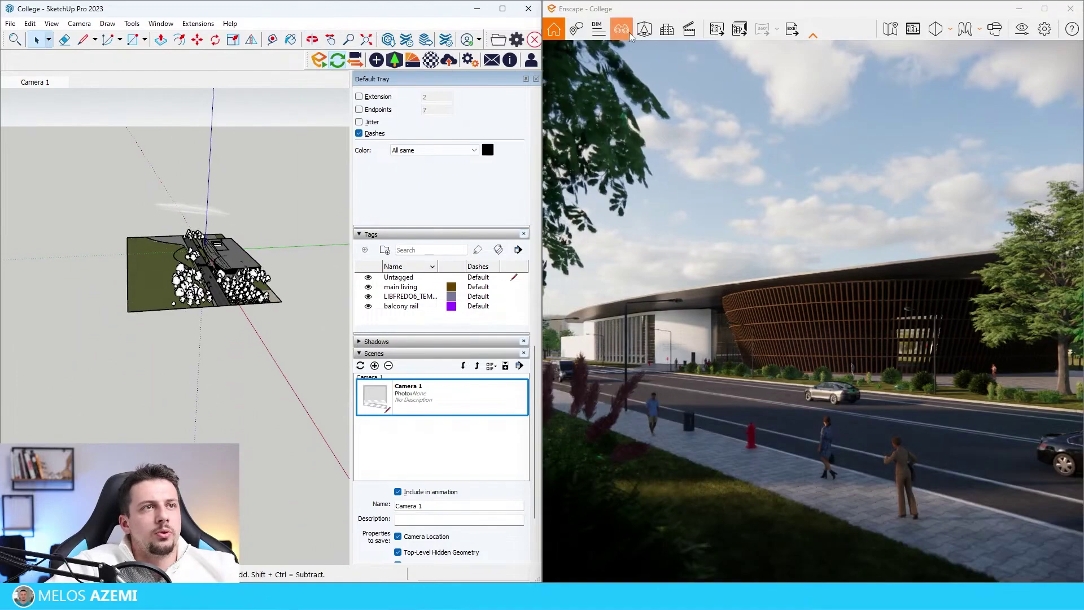
Step: Set the skybox rotation of the HDRI 2 preset to 123° in the Enscape Visual Settings
{"action": "left_click", "coordinate": [628, 33]}
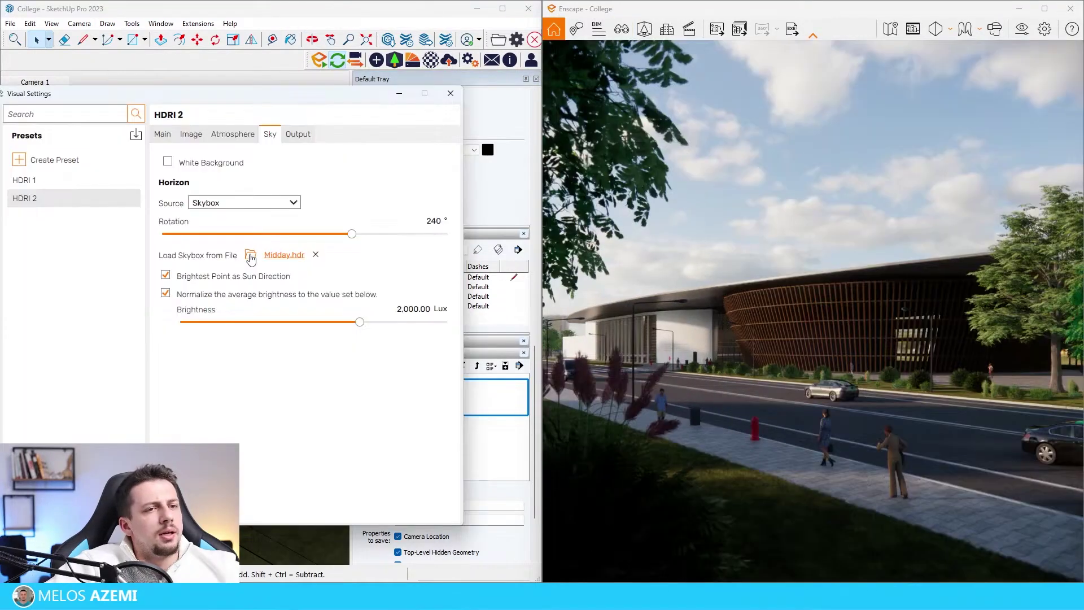
{"action": "left_click_drag", "start_coordinate": [353, 234], "coordinate": [258, 260]}
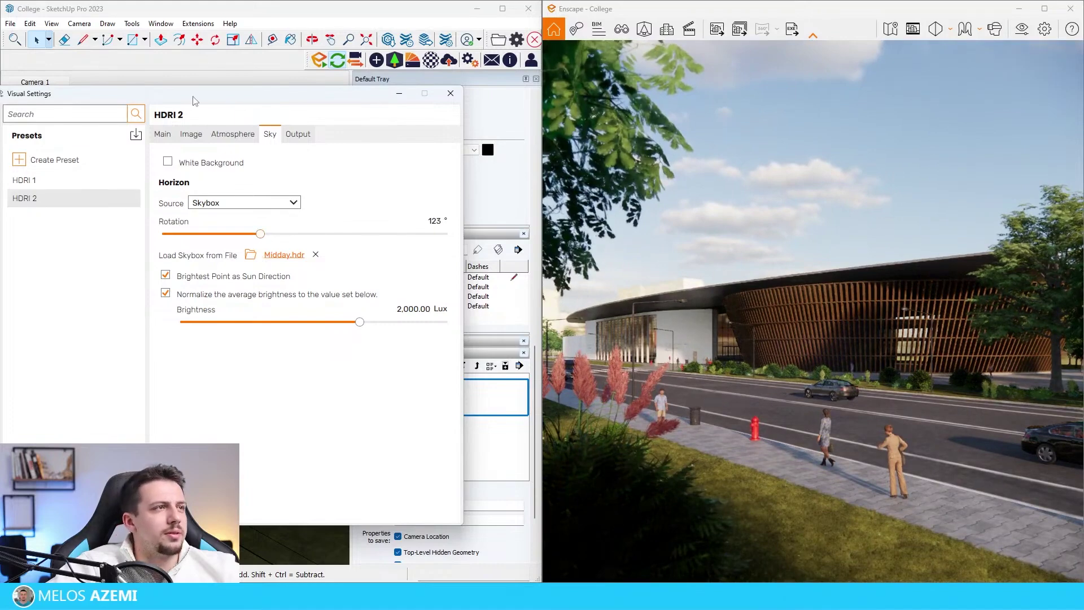
{"action": "left_click_drag", "start_coordinate": [193, 100], "coordinate": [230, 98]}
Step: Duplicate the HDRI 2 preset as HDRI 3 and give it the wasteland_clouds_puresky_4k.hdr skybox rotated to 338°
{"action": "right_click", "coordinate": [170, 199]}
{"action": "left_click", "coordinate": [195, 225]}
{"action": "left_click", "coordinate": [119, 215]}
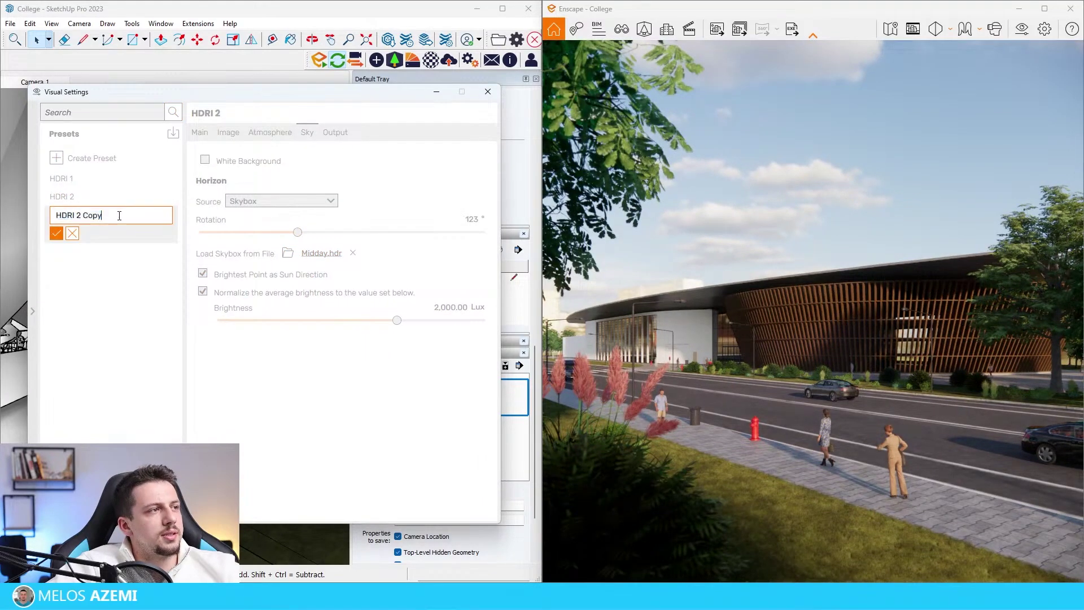
{"action": "left_click", "coordinate": [57, 234]}
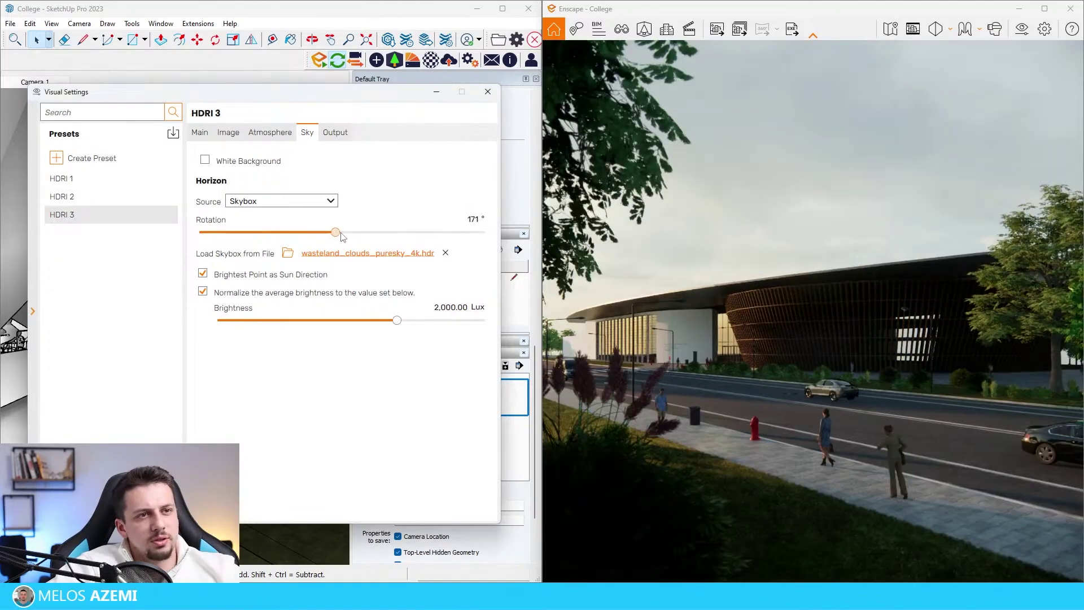
{"action": "left_click_drag", "start_coordinate": [339, 232], "coordinate": [469, 247]}
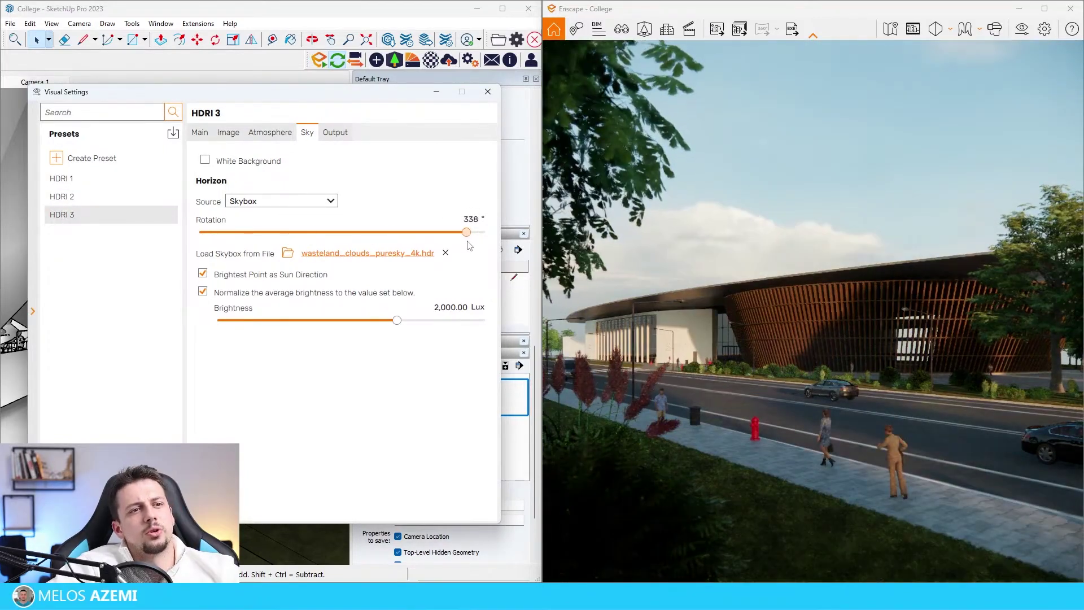
Step: Remove the red fire hydrant from the pavement on the near side of the road
{"action": "left_click", "coordinate": [438, 93]}
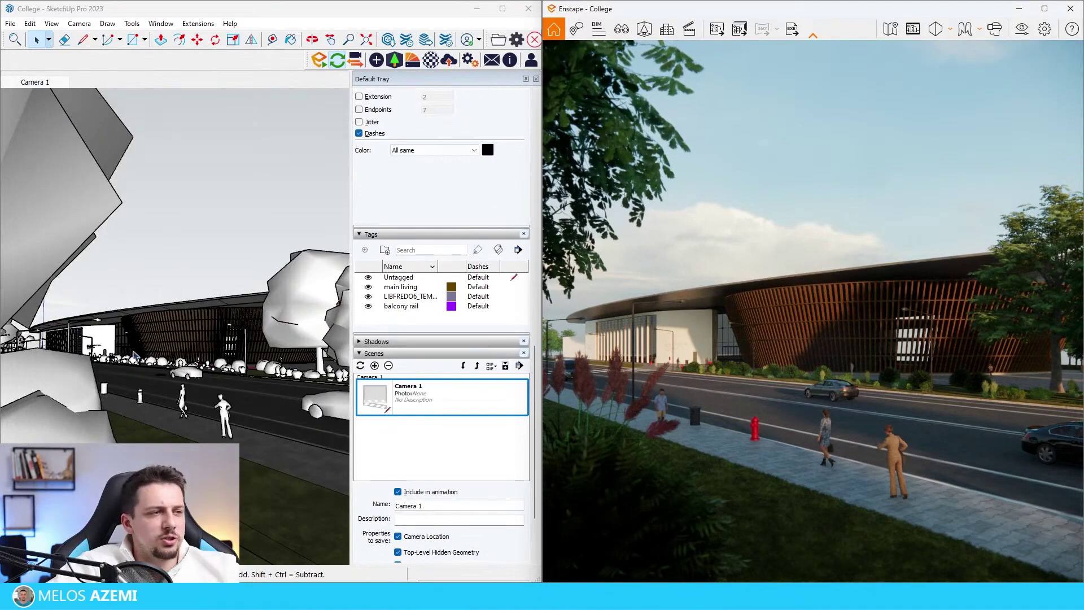
{"action": "middle_click_drag", "start_coordinate": [135, 355], "coordinate": [135, 370]}
{"action": "scroll", "coordinate": [134, 356], "scroll_direction": "down", "scroll_amount": 2}
{"action": "scroll", "coordinate": [134, 356], "scroll_direction": "up", "scroll_amount": 2}
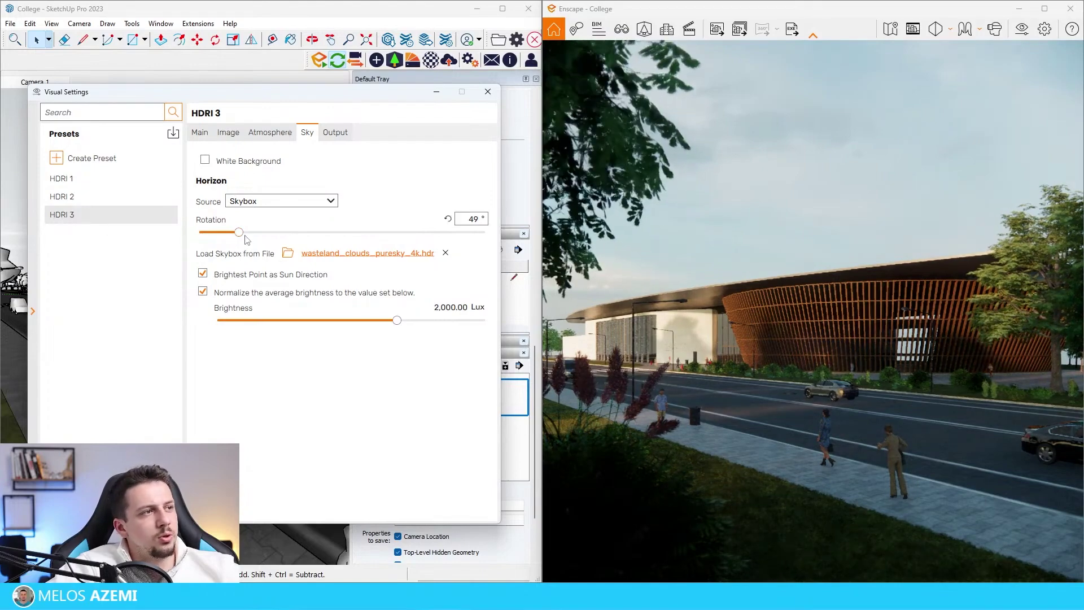
Step: Set the HDRI 3 skybox rotation to about 52° so sunlight reaches the slatted facade
{"action": "mouse_move", "coordinate": [225, 232]}
{"action": "left_mouse_down"}
{"action": "mouse_move", "coordinate": [375, 232]}
{"action": "mouse_move", "coordinate": [241, 232]}
{"action": "left_mouse_up"}
{"action": "left_click_drag", "start_coordinate": [418, 94], "coordinate": [423, 91]}
{"action": "left_click", "coordinate": [440, 90]}
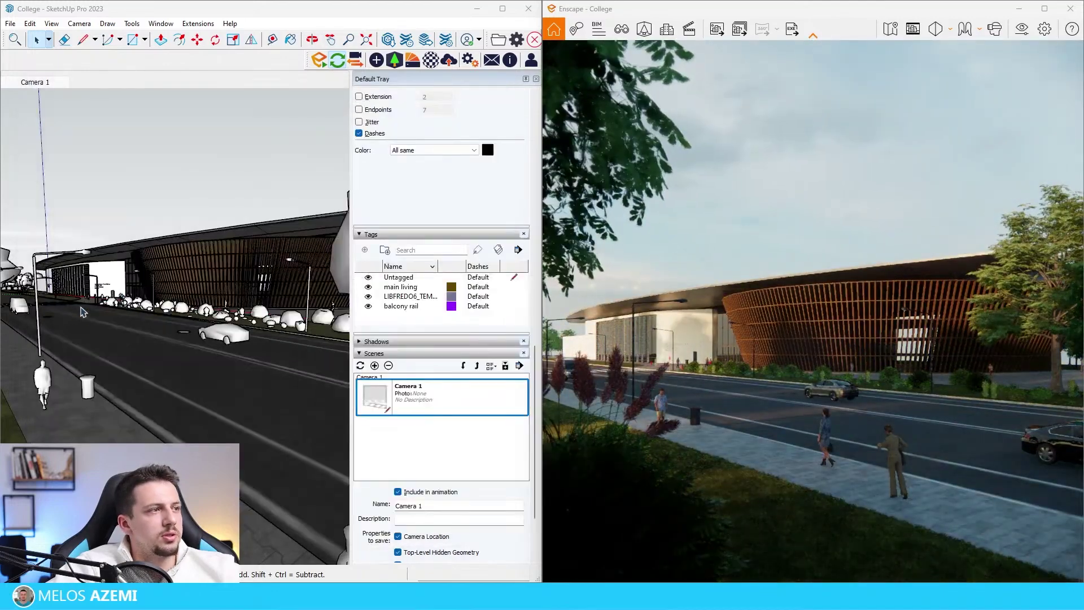
Step: Delete the trees on the grass across the road from the building that shade the foreground
{"action": "mouse_move", "coordinate": [141, 293]}
{"action": "middle_mouse_down"}
{"action": "mouse_move", "coordinate": [137, 342]}
{"action": "mouse_move", "coordinate": [90, 355]}
{"action": "middle_mouse_up"}
{"action": "scroll", "coordinate": [137, 341], "scroll_direction": "down", "scroll_amount": 2}
{"action": "scroll", "coordinate": [63, 340], "scroll_direction": "up", "scroll_amount": 2}
{"action": "mouse_move", "coordinate": [64, 341]}
{"action": "left_mouse_down"}
{"action": "mouse_move", "coordinate": [134, 421]}
{"action": "mouse_move", "coordinate": [151, 421]}
{"action": "left_mouse_up"}
{"action": "key", "text": "Delete"}
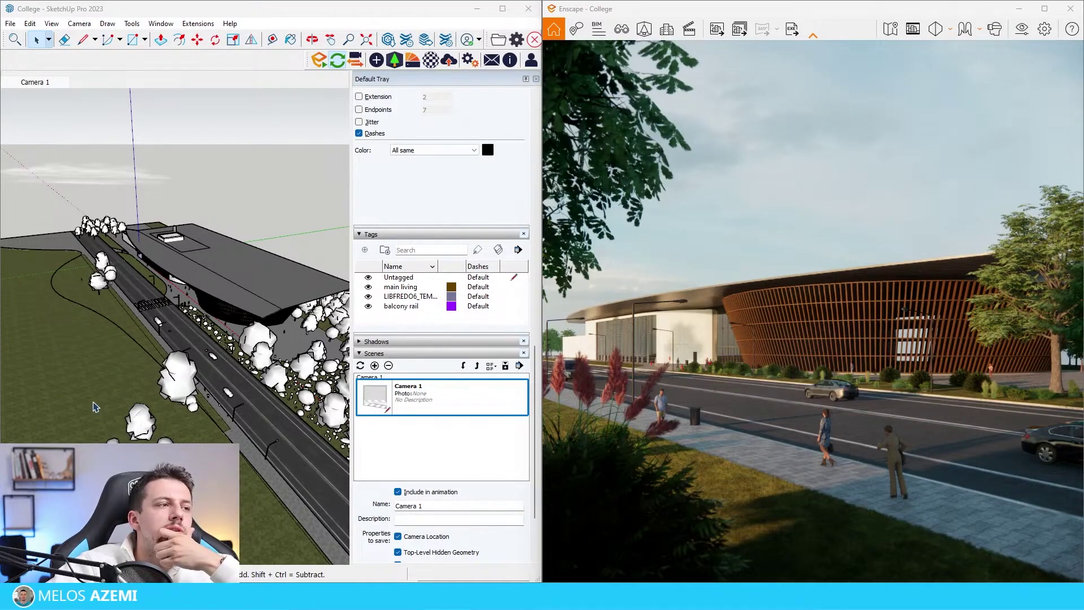
{"action": "middle_click_drag", "start_coordinate": [94, 406], "coordinate": [113, 395]}
{"action": "scroll", "coordinate": [113, 395], "scroll_direction": "up", "scroll_amount": 3}
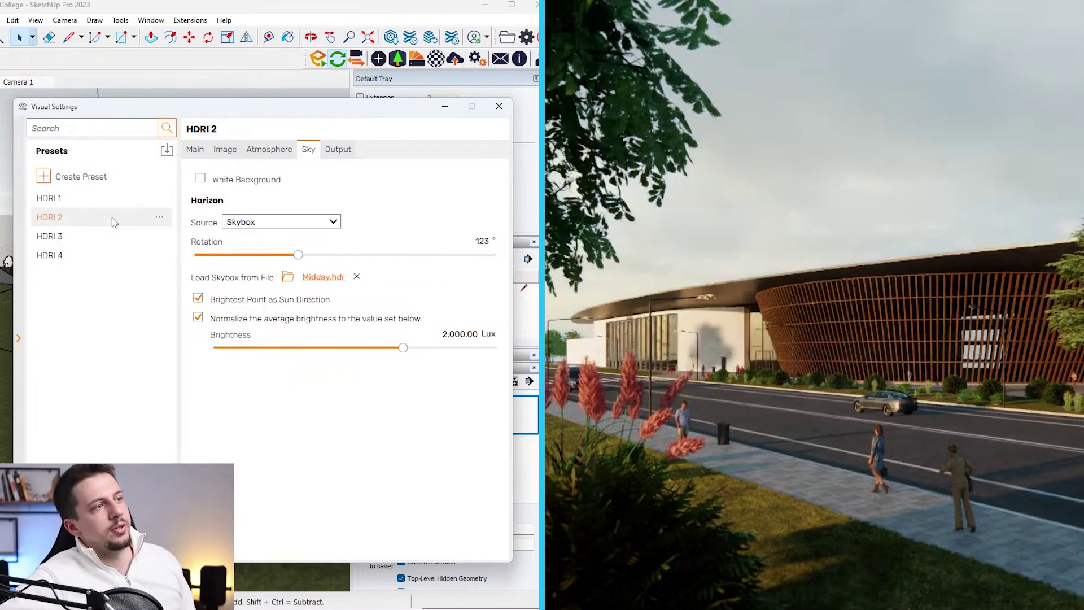
Step: Compare the HDRI 2, HDRI 1 and HDRI 3 sky presets on the building view
{"action": "left_click", "coordinate": [112, 218]}
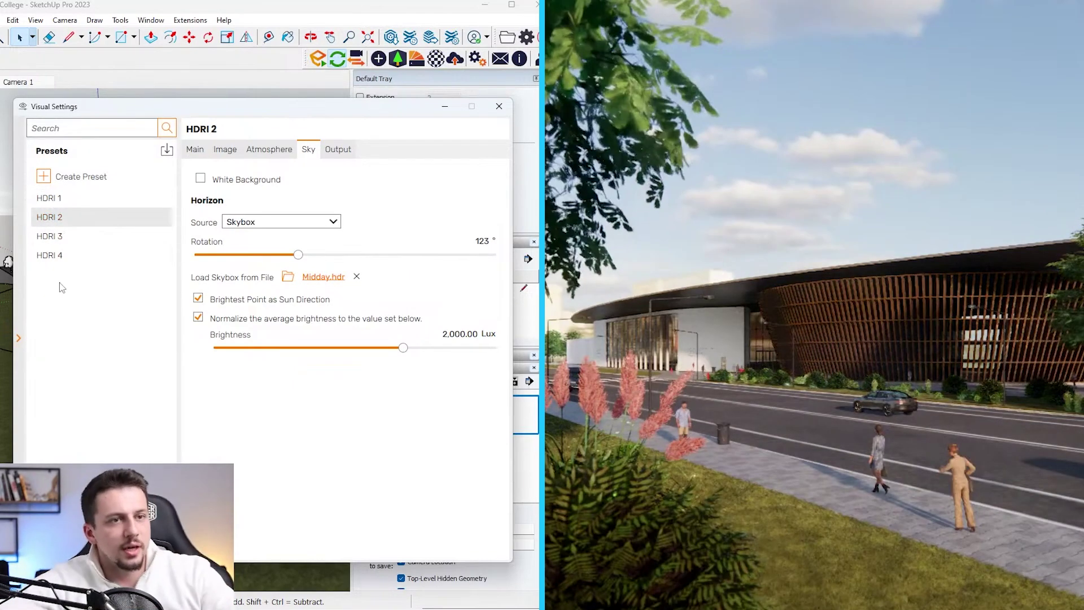
{"action": "left_click", "coordinate": [107, 199]}
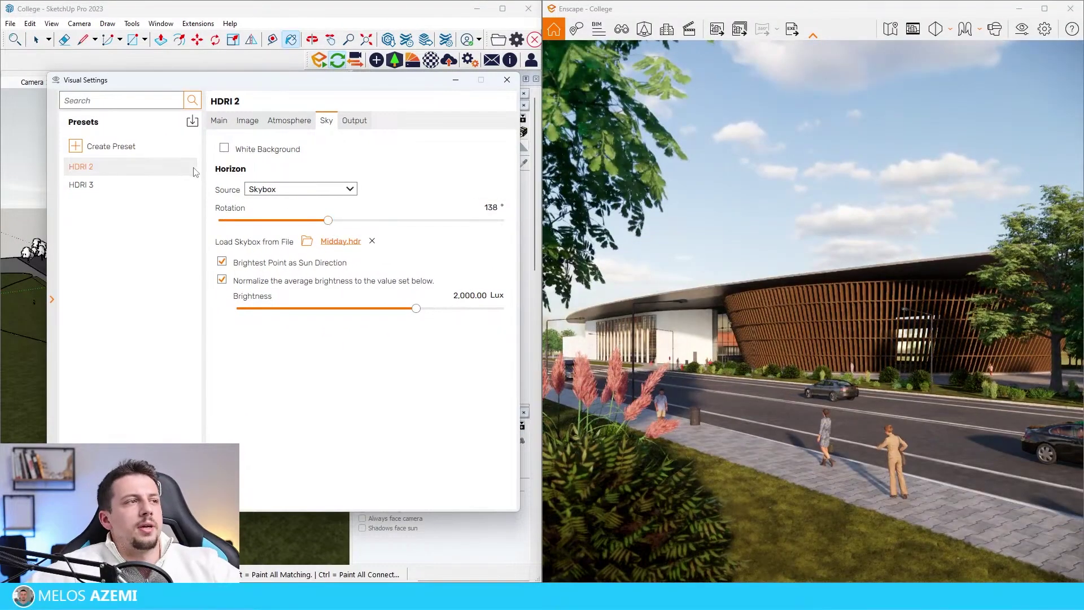
{"action": "left_click", "coordinate": [158, 186]}
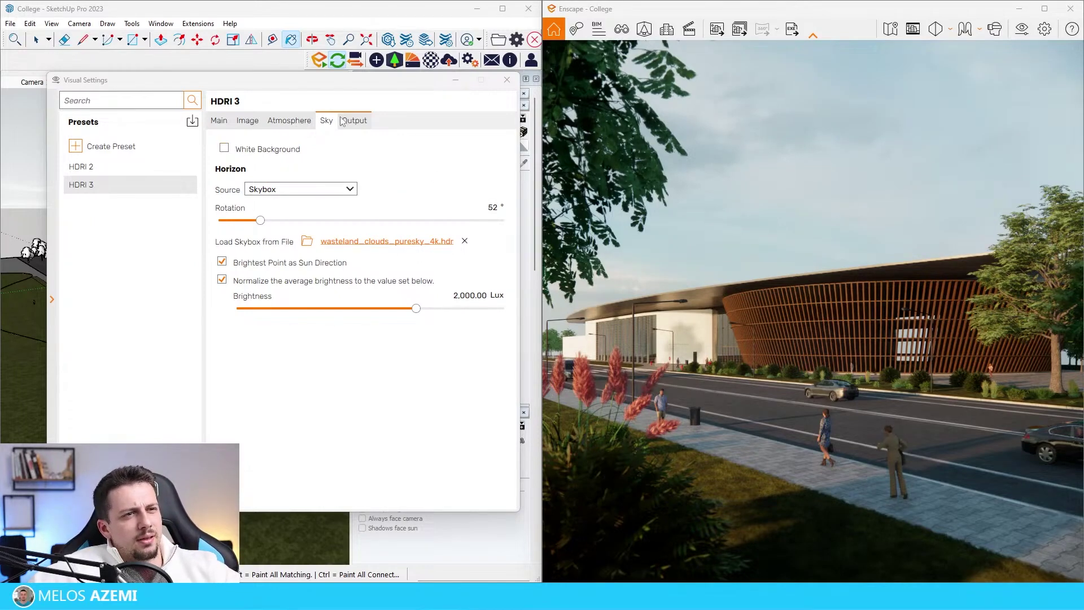
Step: Rotate the HDRI 3 skybox further and set its sun brightness to 33%
{"action": "left_click_drag", "start_coordinate": [260, 220], "coordinate": [307, 220]}
{"action": "left_click", "coordinate": [289, 120]}
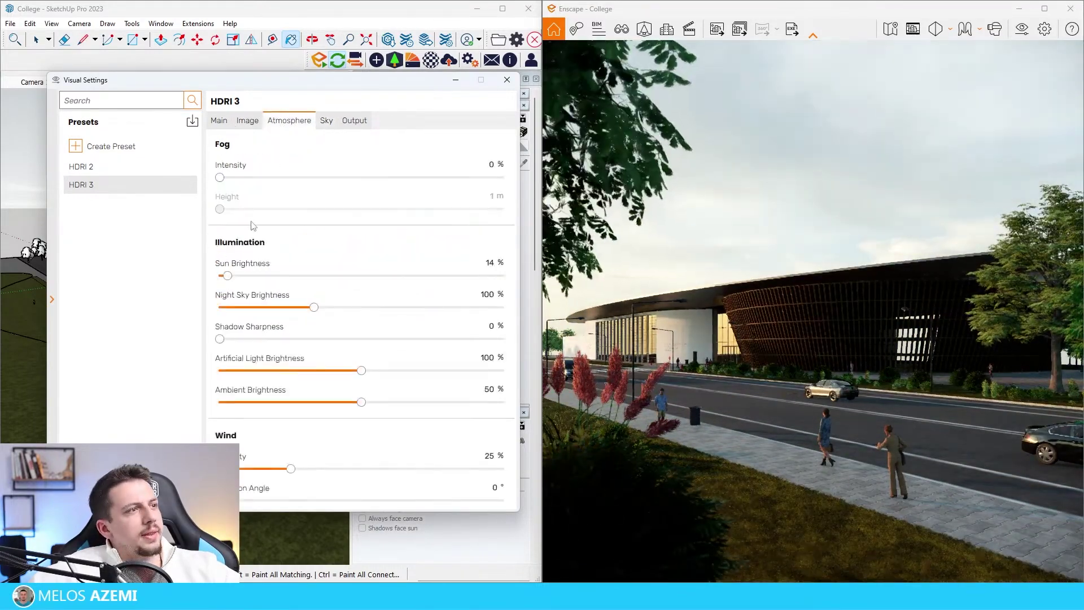
{"action": "left_click_drag", "start_coordinate": [226, 276], "coordinate": [239, 277]}
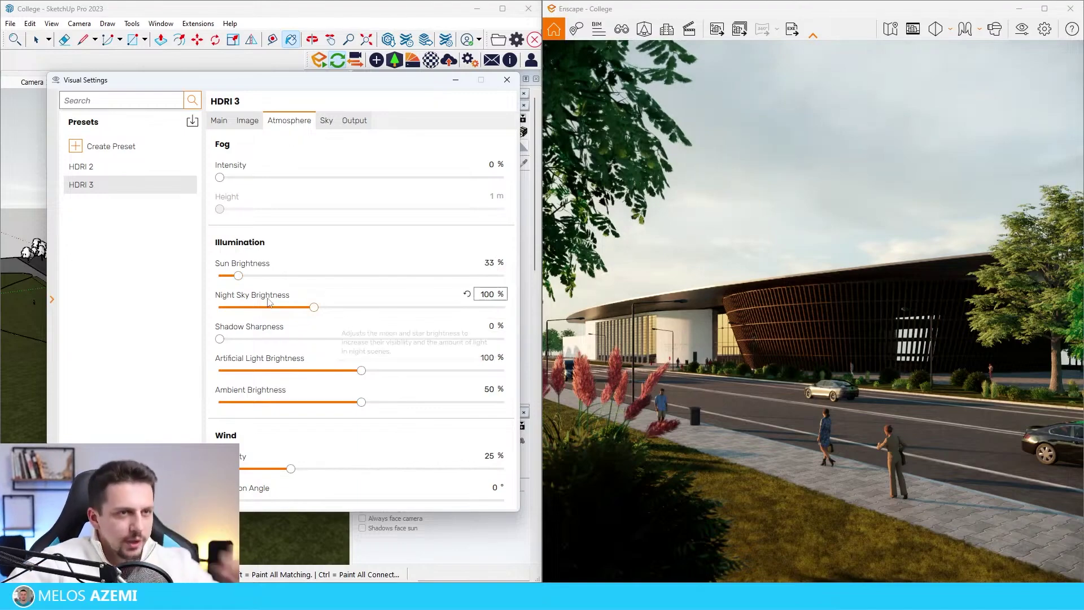
Step: Start rendering an image of the current Enscape view
{"action": "left_click", "coordinate": [716, 29]}
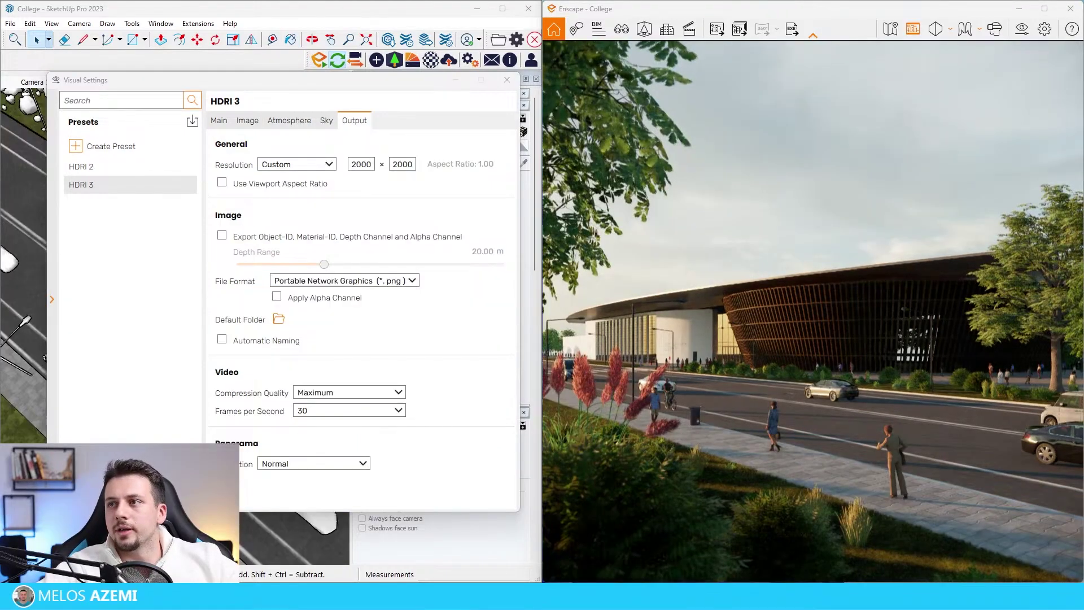